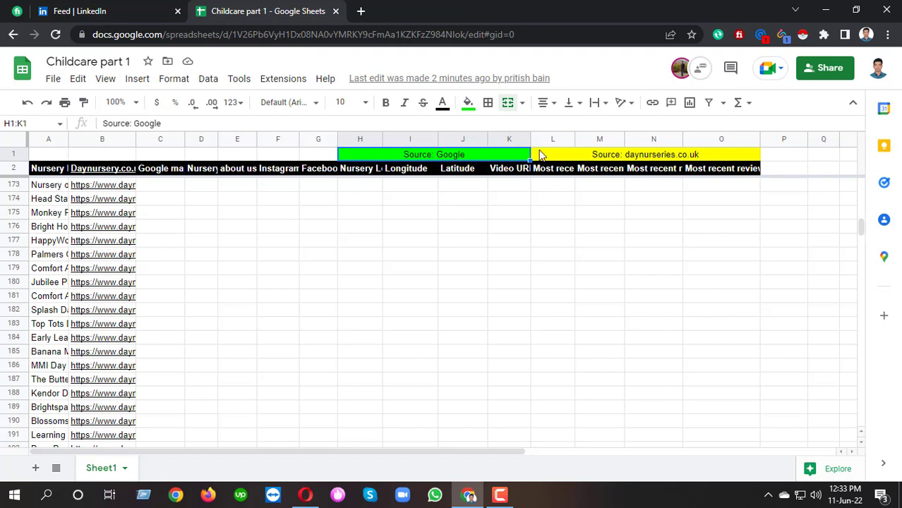
{"action": "left_click", "coordinate": [570, 154]}
{"action": "left_click", "coordinate": [473, 160]}
{"action": "left_click", "coordinate": [346, 255]}
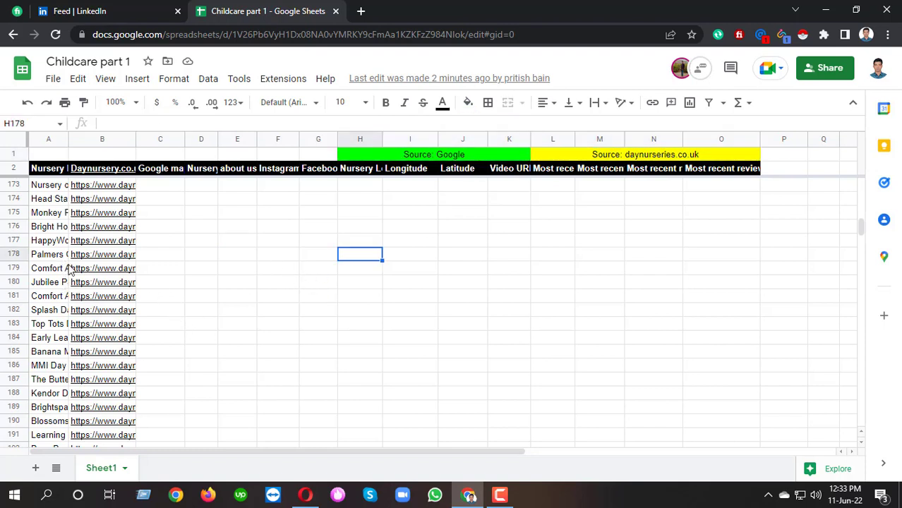
- Open the daynurseries.co.uk link for Jubilee Park Nursery in row 180
{"action": "left_click", "coordinate": [19, 282]}
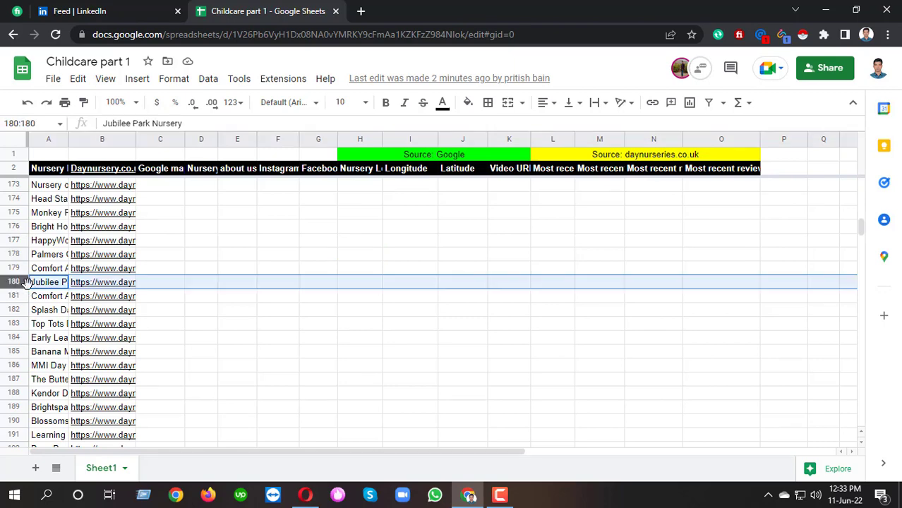
{"action": "left_click", "coordinate": [88, 282]}
{"action": "left_click", "coordinate": [191, 304]}
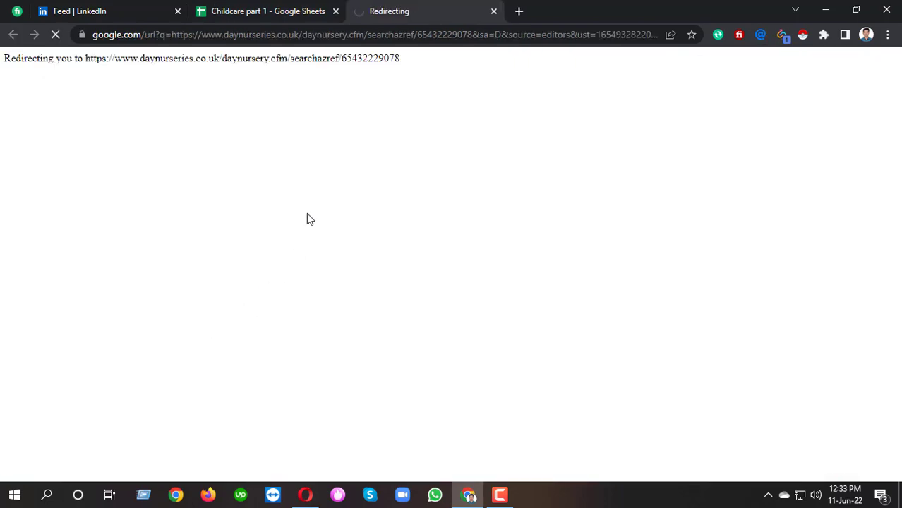
- Return to the Childcare part 1 sheet, fill row 180 with yellow and select its Google maps url cell
{"action": "left_click", "coordinate": [269, 10]}
{"action": "left_click", "coordinate": [164, 174]}
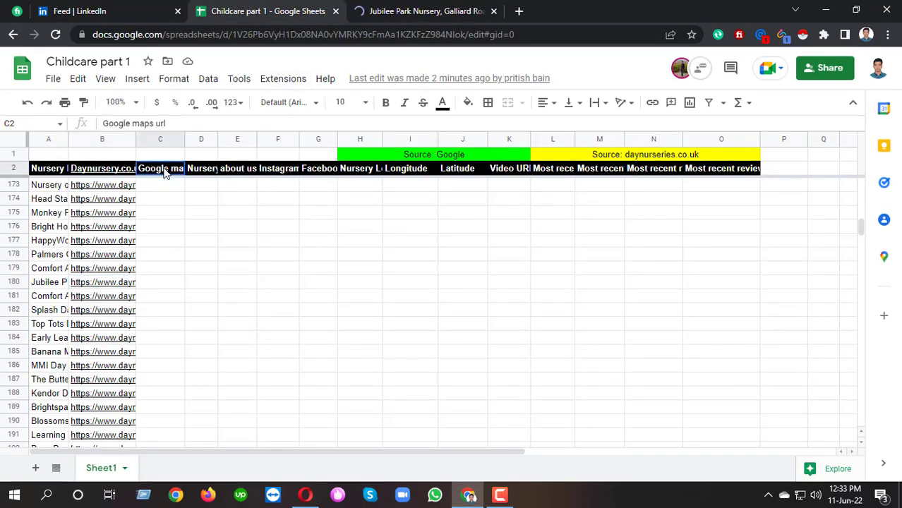
{"action": "left_click", "coordinate": [14, 281]}
{"action": "left_click", "coordinate": [472, 106]}
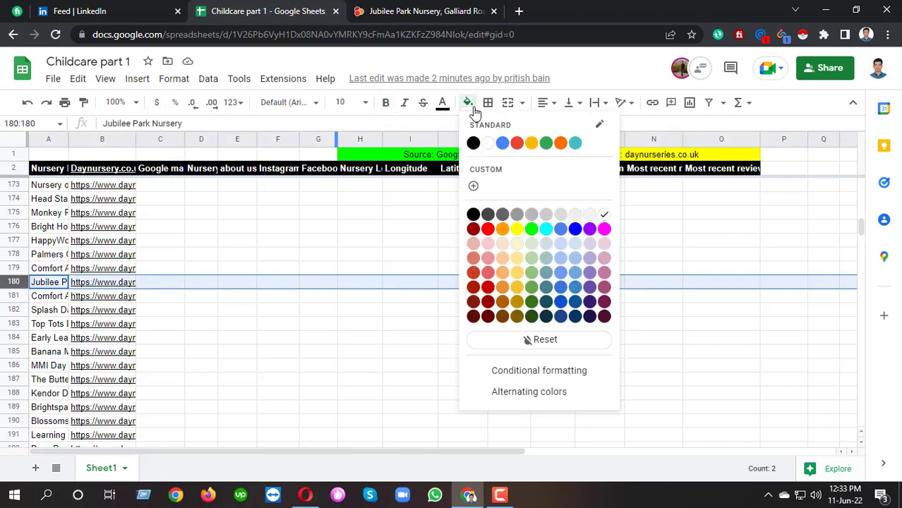
{"action": "left_click", "coordinate": [518, 230]}
{"action": "left_click", "coordinate": [161, 283]}
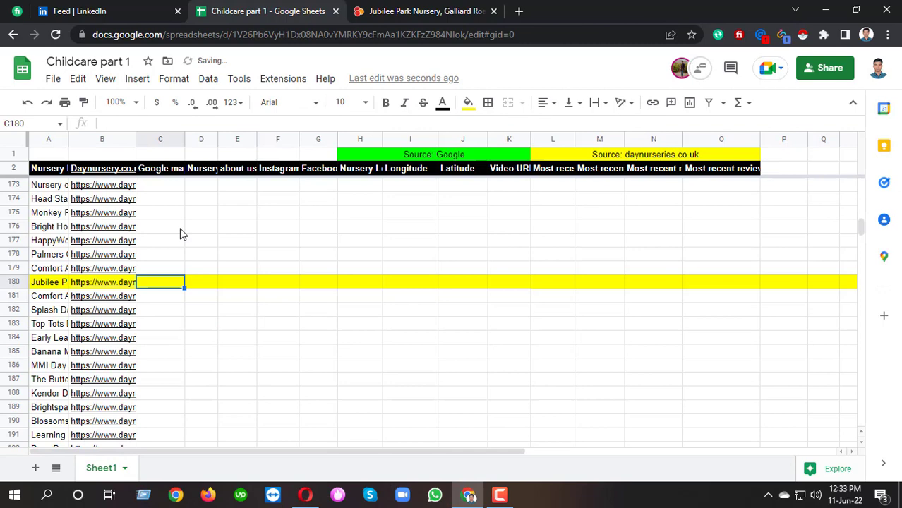
- Select the nursery's name in the heading of its daynurseries.co.uk page
{"action": "key", "text": "ctrl+Tab"}
{"action": "triple_click", "coordinate": [183, 151]}
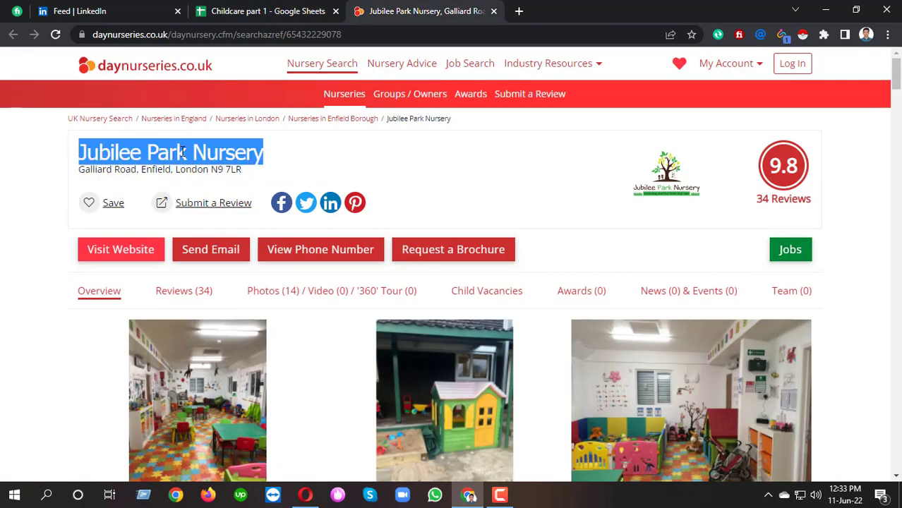
{"action": "right_click", "coordinate": [183, 151]}
{"action": "left_click", "coordinate": [265, 190]}
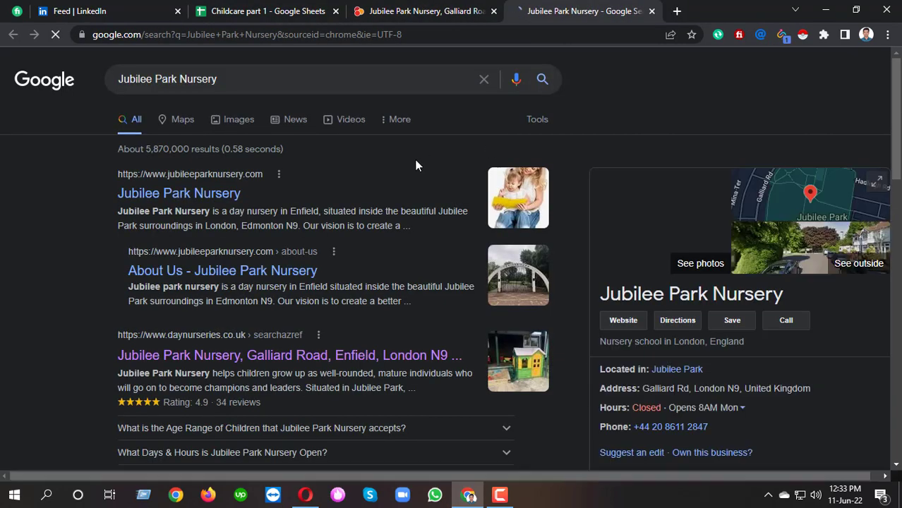
{"action": "left_click", "coordinate": [179, 123]}
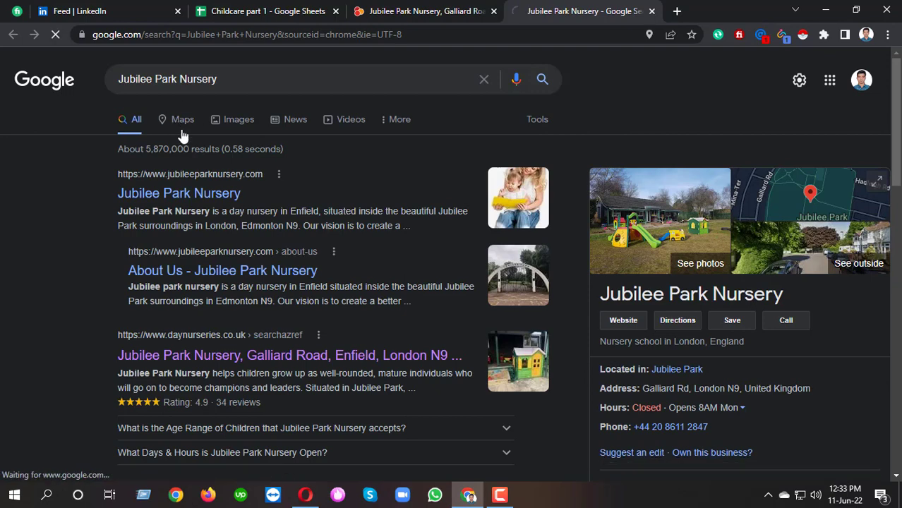
{"action": "left_click", "coordinate": [445, 11]}
{"action": "left_click", "coordinate": [566, 8]}
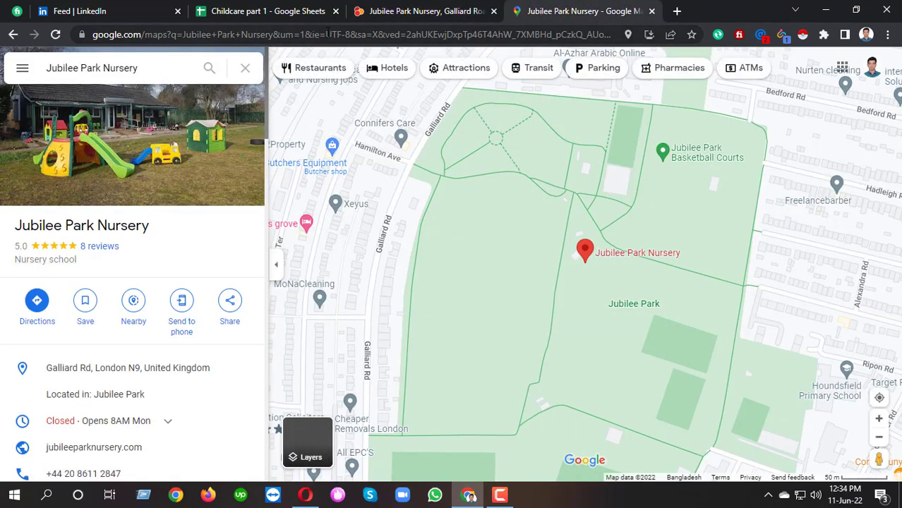
{"action": "left_click", "coordinate": [322, 36]}
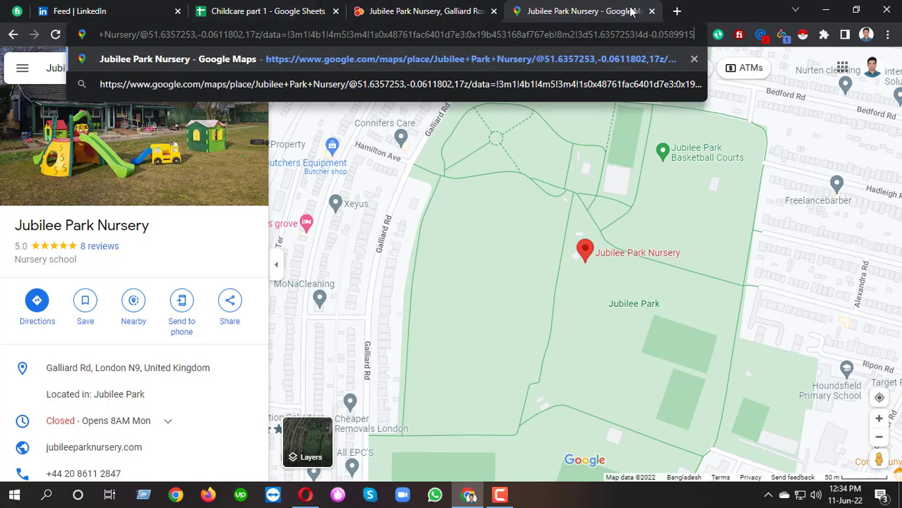
{"action": "key", "text": "ctrl+shift+Tab"}
{"action": "left_click", "coordinate": [652, 11]}
- Search Google for the selected name Jubilee Park Nursery and show the result in Google Maps
{"action": "right_click", "coordinate": [227, 151]}
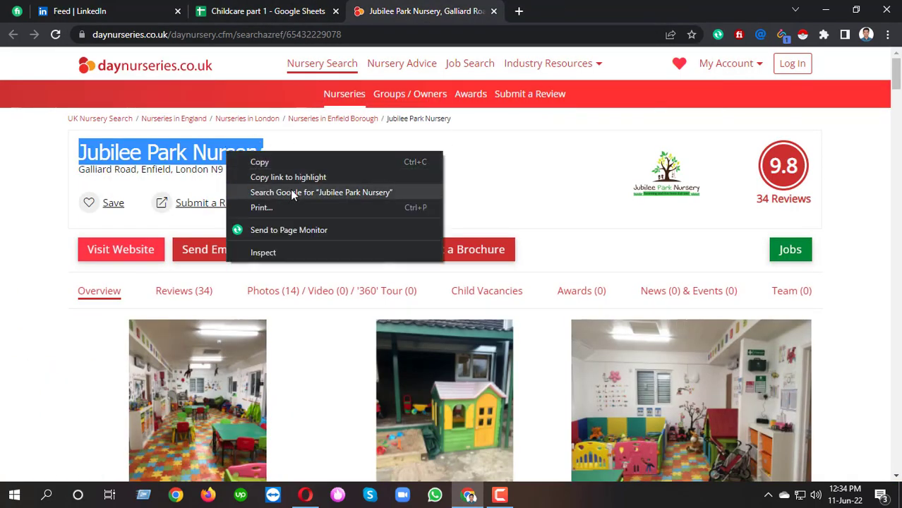
{"action": "left_click", "coordinate": [290, 191]}
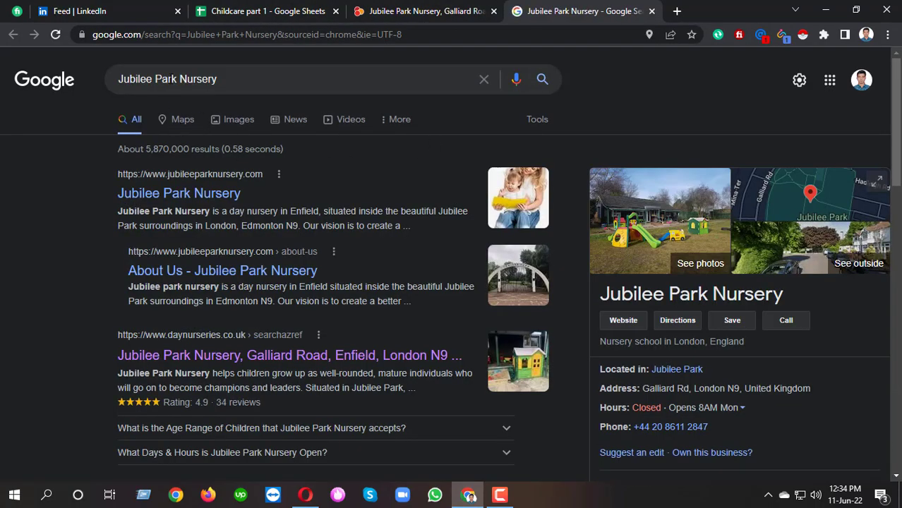
{"action": "left_click_drag", "start_coordinate": [609, 294], "coordinate": [785, 295]}
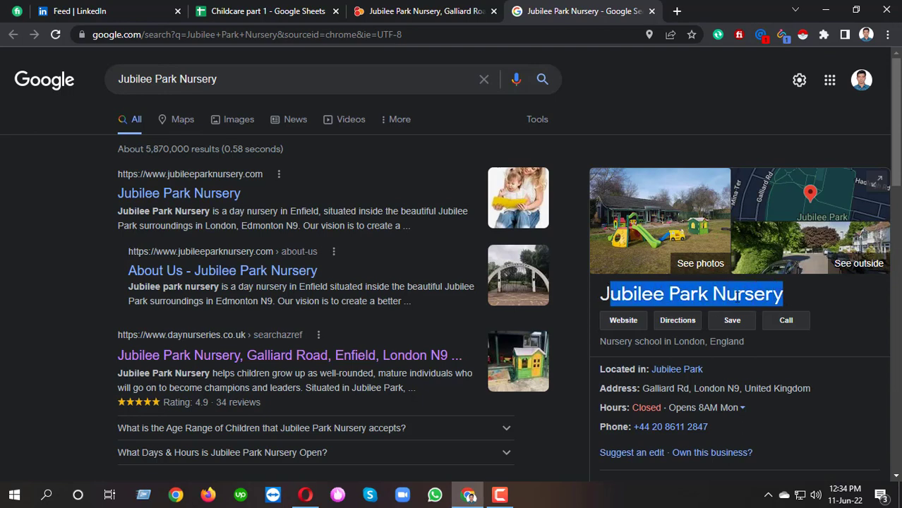
{"action": "left_click", "coordinate": [785, 295]}
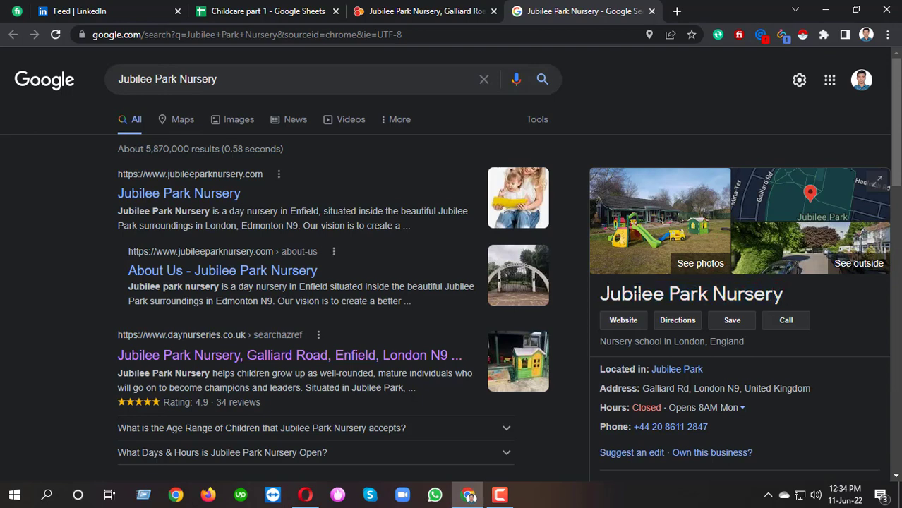
{"action": "left_click", "coordinate": [183, 121]}
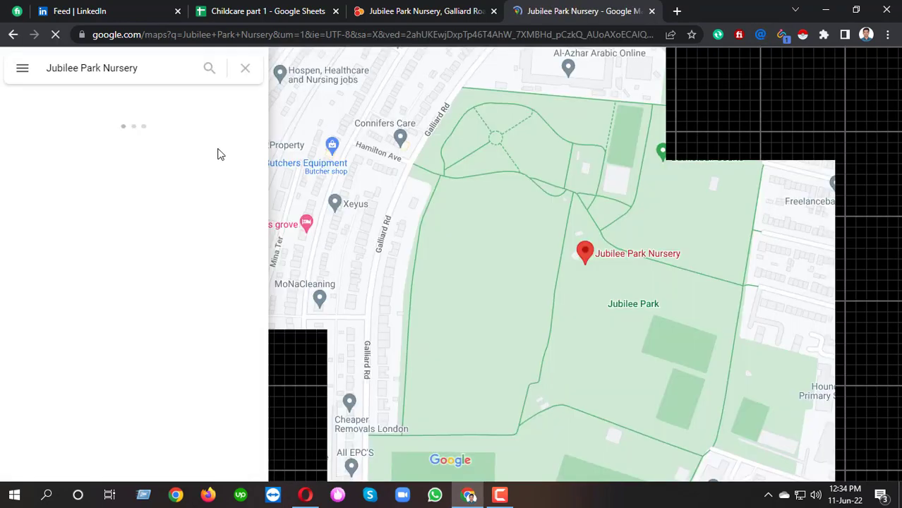
- Copy the Google Maps page address of Jubilee Park Nursery into cell C180 of the sheet
{"action": "left_click", "coordinate": [205, 35]}
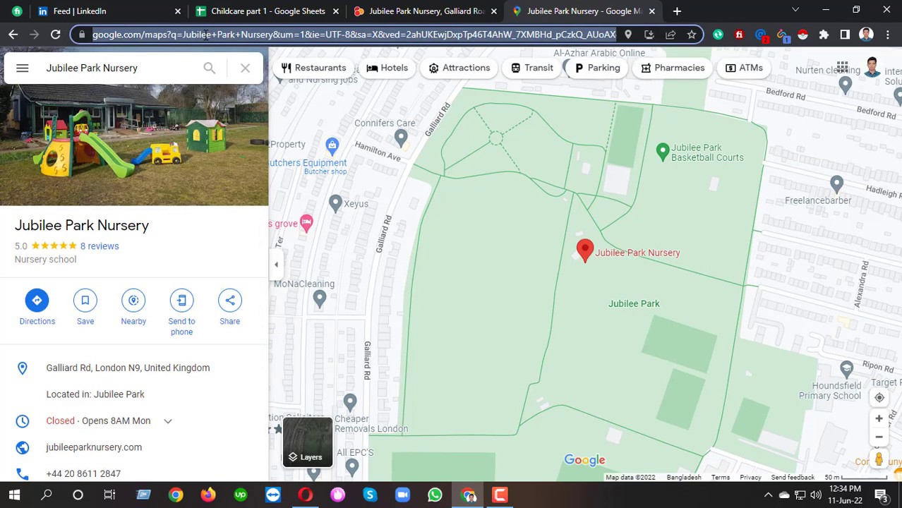
{"action": "key", "text": "ctrl+shift+Tab"}
{"action": "key", "text": "ctrl+shift+Tab"}
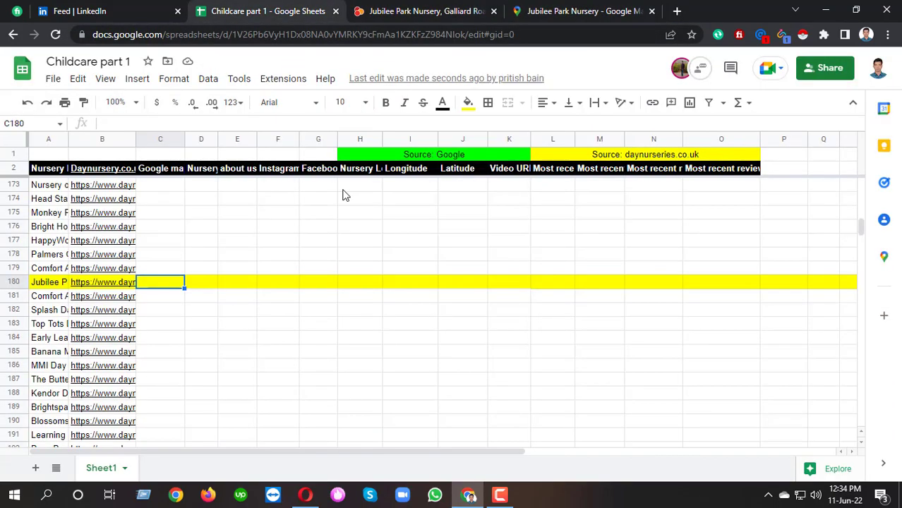
{"action": "double_click", "coordinate": [168, 285]}
{"action": "key", "text": "ctrl+v"}
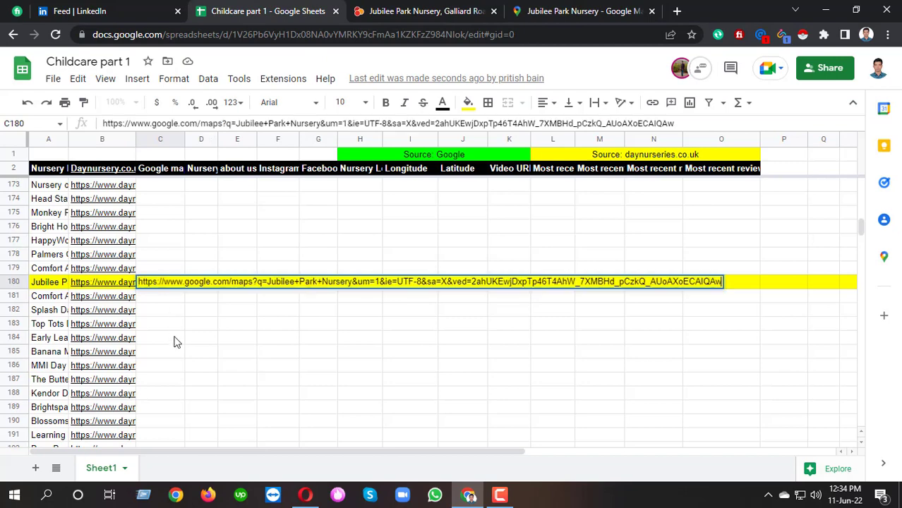
{"action": "left_click", "coordinate": [175, 339]}
- Widen the Nursery website url column slightly and select its cell in row 180
{"action": "left_click", "coordinate": [209, 171]}
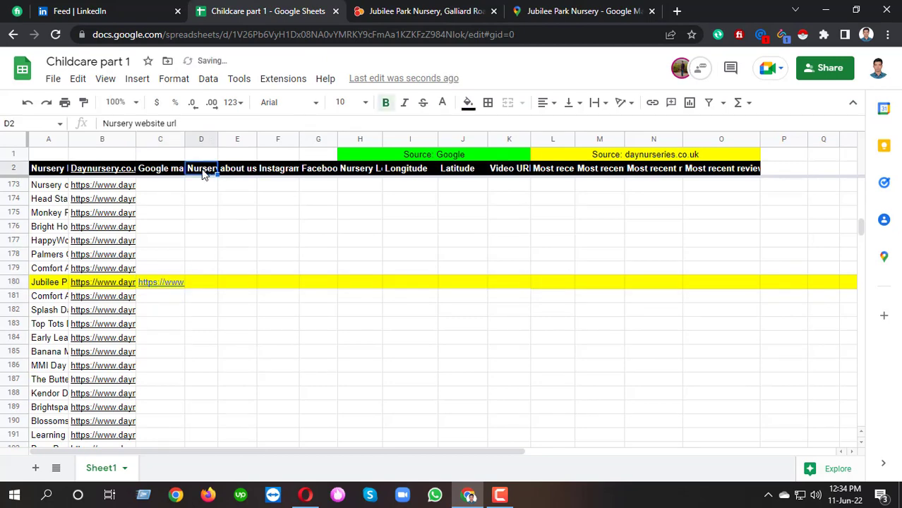
{"action": "left_click_drag", "start_coordinate": [218, 142], "coordinate": [228, 224]}
{"action": "left_click", "coordinate": [207, 285]}
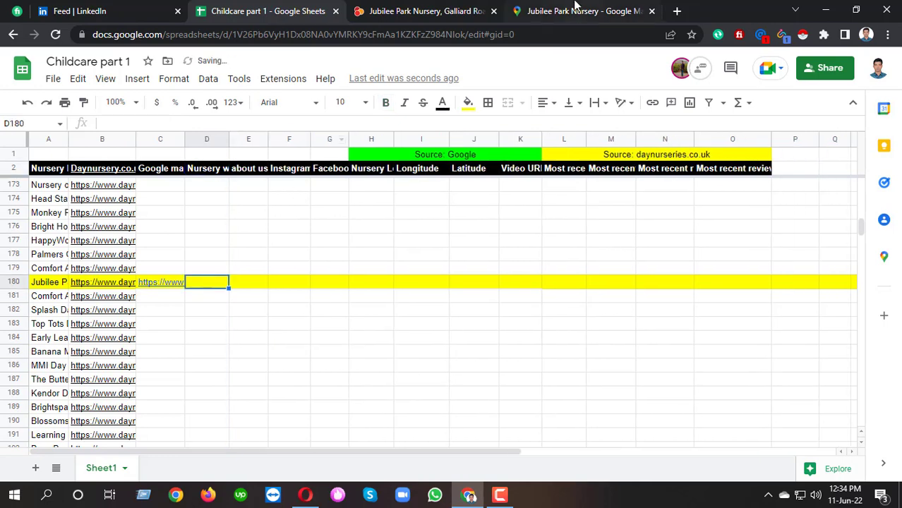
{"action": "left_click", "coordinate": [575, 11]}
{"action": "left_click", "coordinate": [417, 8]}
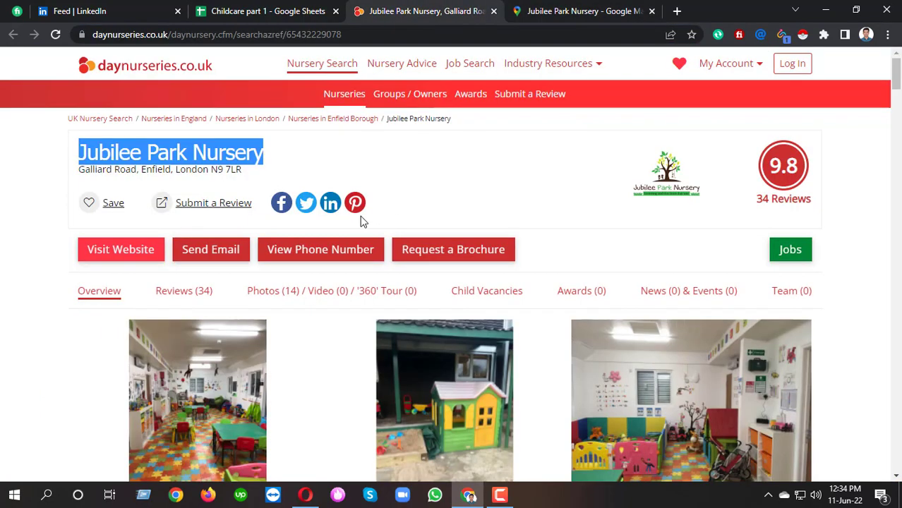
{"action": "left_click", "coordinate": [276, 8]}
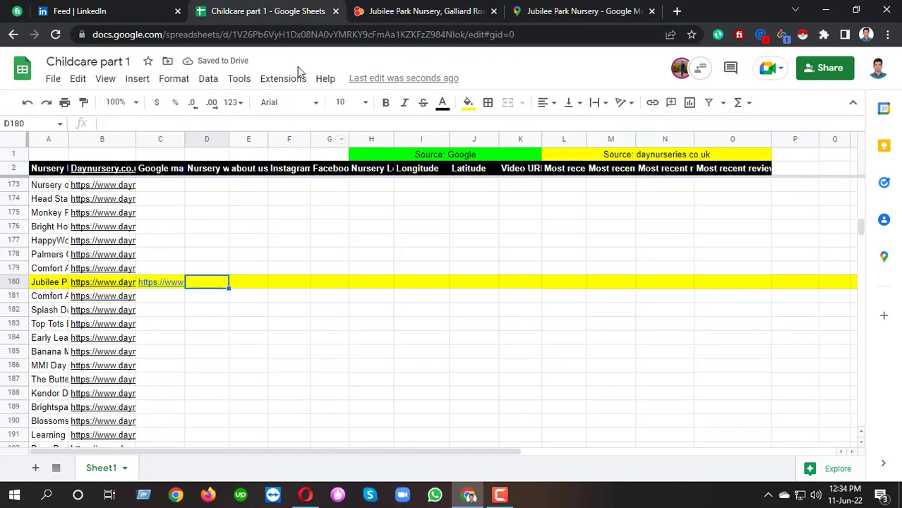
{"action": "left_click", "coordinate": [113, 139]}
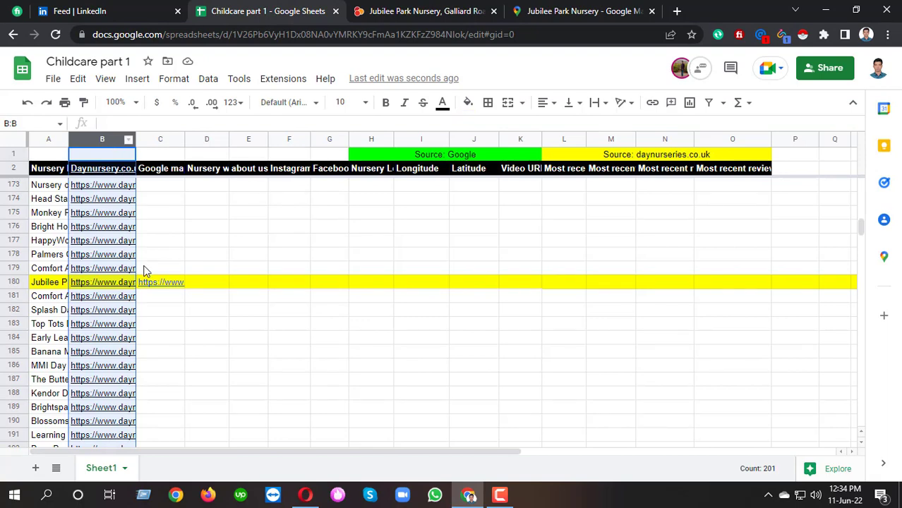
- Visit the nursery's own website from its daynurseries.co.uk page and copy the site address into cell D180
{"action": "left_click", "coordinate": [207, 284]}
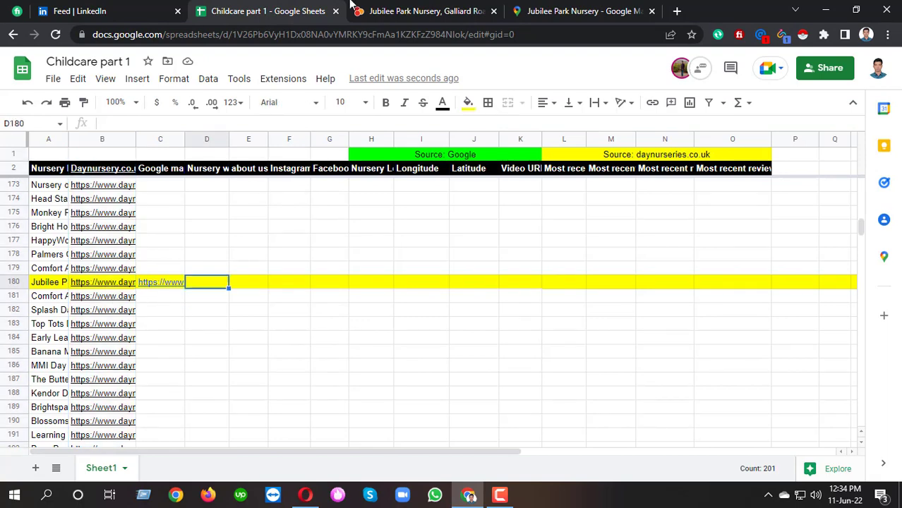
{"action": "key", "text": "ctrl+Tab"}
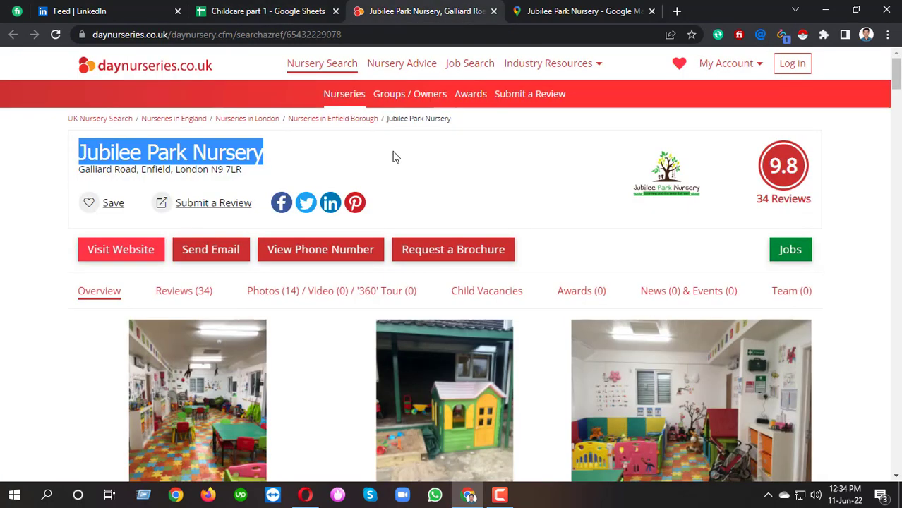
{"action": "left_click", "coordinate": [138, 252]}
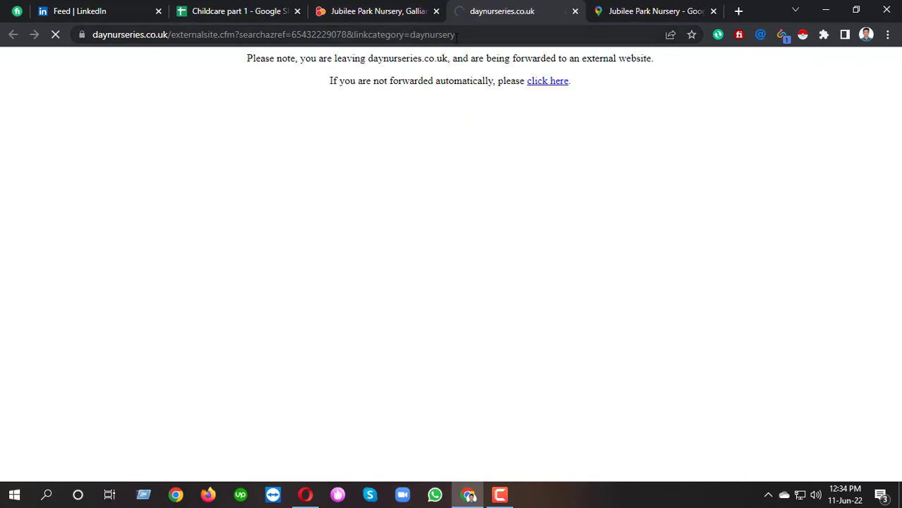
{"action": "left_click", "coordinate": [230, 35]}
{"action": "key", "text": "ctrl+c"}
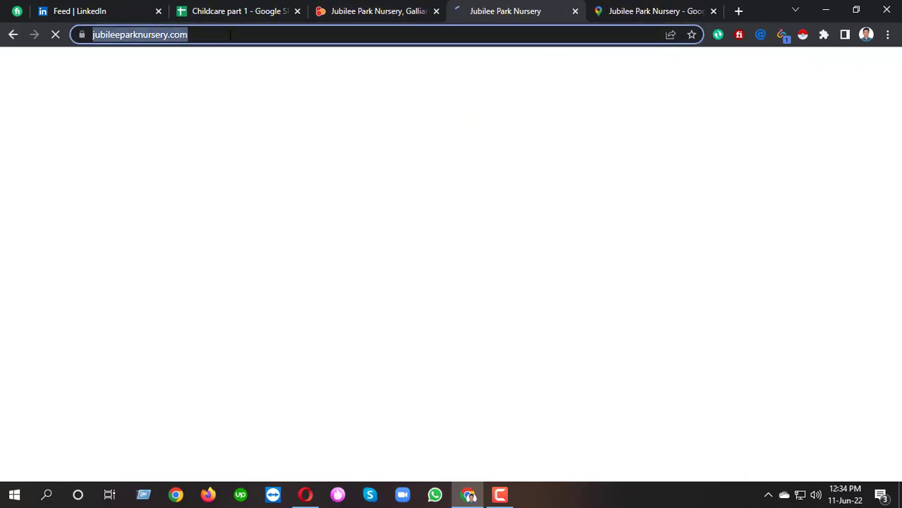
{"action": "left_click", "coordinate": [233, 11]}
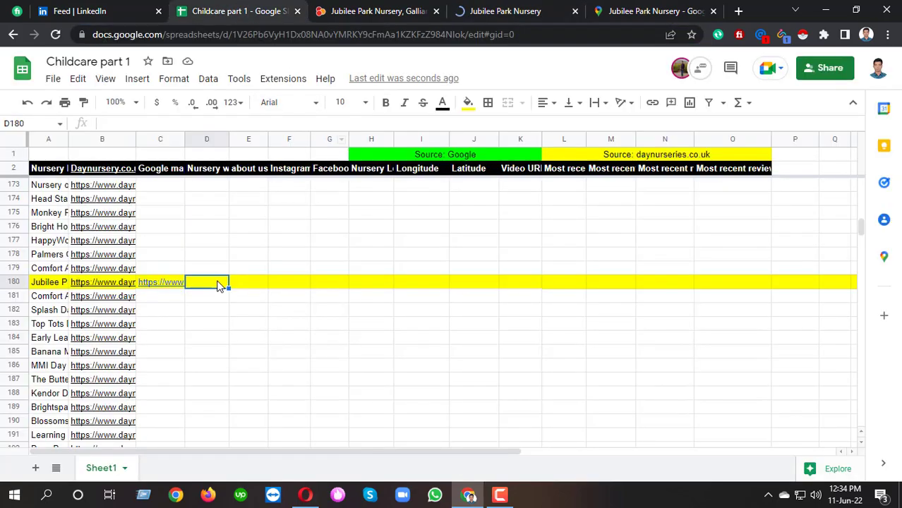
{"action": "key", "text": "ctrl+v"}
{"action": "key", "text": "Return"}
- Select the about us cell in row 180 and expand the full overview description on the nursery's daynurseries.co.uk page
{"action": "left_click", "coordinate": [255, 171]}
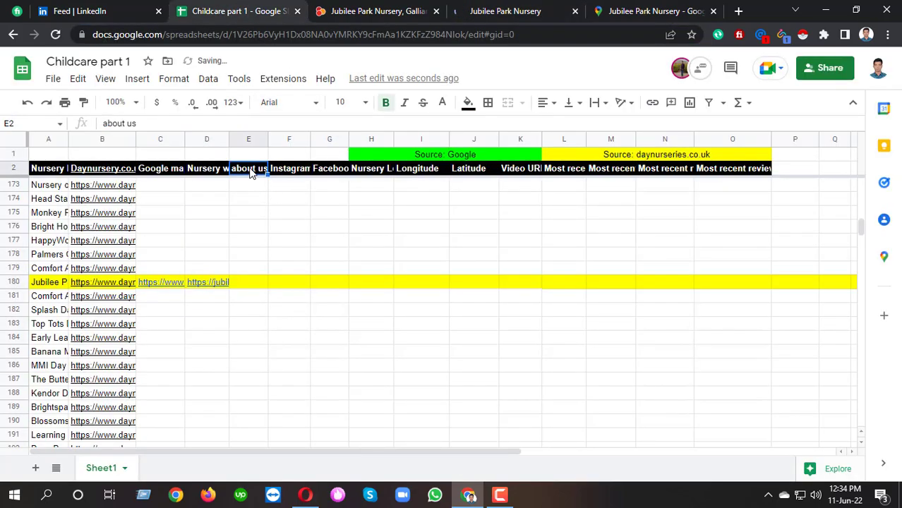
{"action": "left_click", "coordinate": [255, 140]}
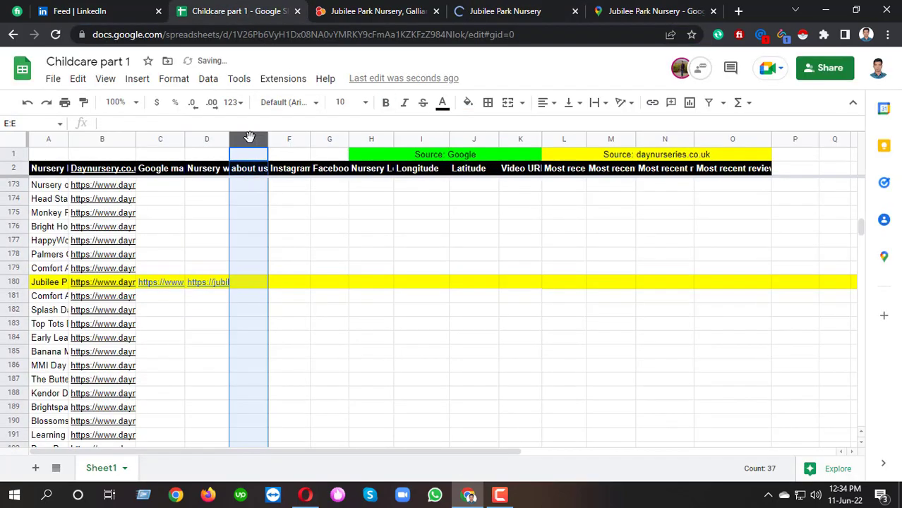
{"action": "left_click", "coordinate": [235, 282]}
{"action": "left_click", "coordinate": [379, 8]}
{"action": "scroll", "coordinate": [286, 205], "scroll_direction": "down", "scroll_amount": 3}
{"action": "scroll", "coordinate": [282, 212], "scroll_direction": "up", "scroll_amount": 3}
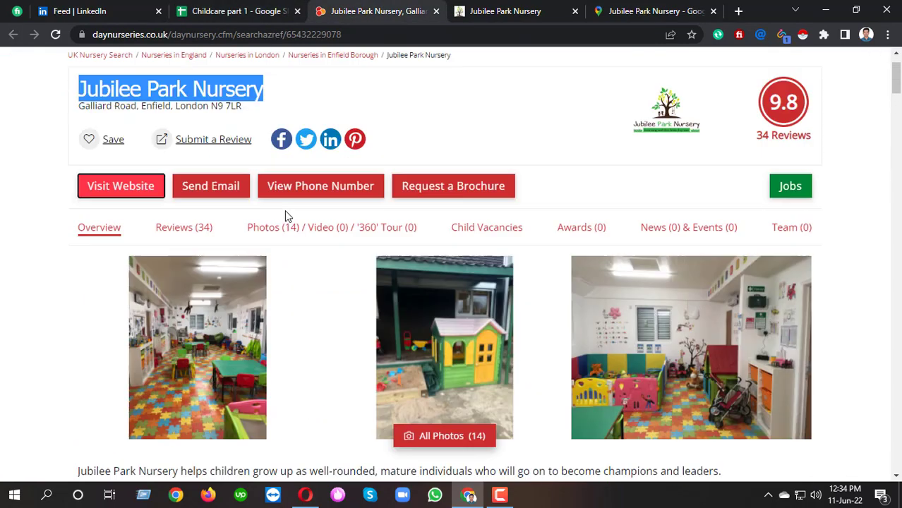
{"action": "scroll", "coordinate": [283, 212], "scroll_direction": "down", "scroll_amount": 3}
{"action": "left_click", "coordinate": [538, 307]}
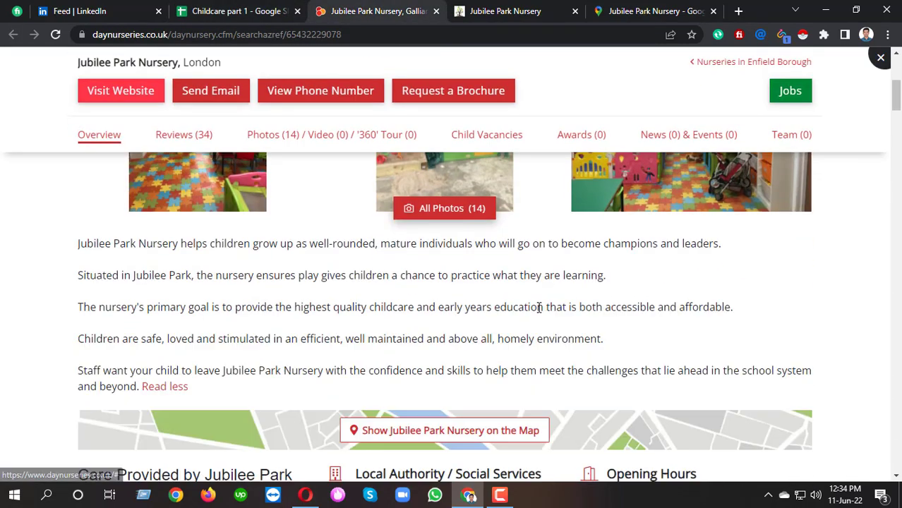
{"action": "scroll", "coordinate": [105, 254], "scroll_direction": "up", "scroll_amount": 3}
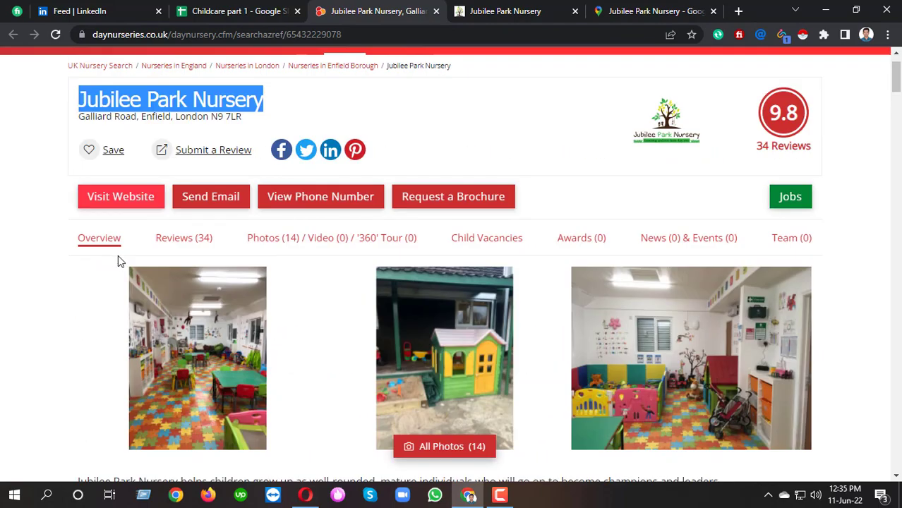
{"action": "scroll", "coordinate": [106, 261], "scroll_direction": "down", "scroll_amount": 4}
{"action": "scroll", "coordinate": [133, 272], "scroll_direction": "up", "scroll_amount": 1}
{"action": "scroll", "coordinate": [120, 267], "scroll_direction": "down", "scroll_amount": 1}
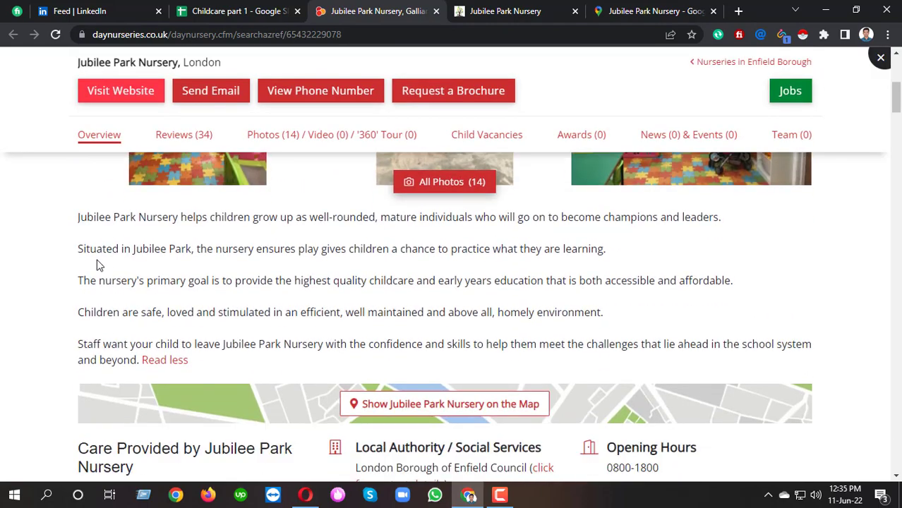
- Copy the nursery's overview description from its daynurseries.co.uk page
{"action": "left_click_drag", "start_coordinate": [79, 217], "coordinate": [137, 372]}
{"action": "key", "text": "ctrl+c"}
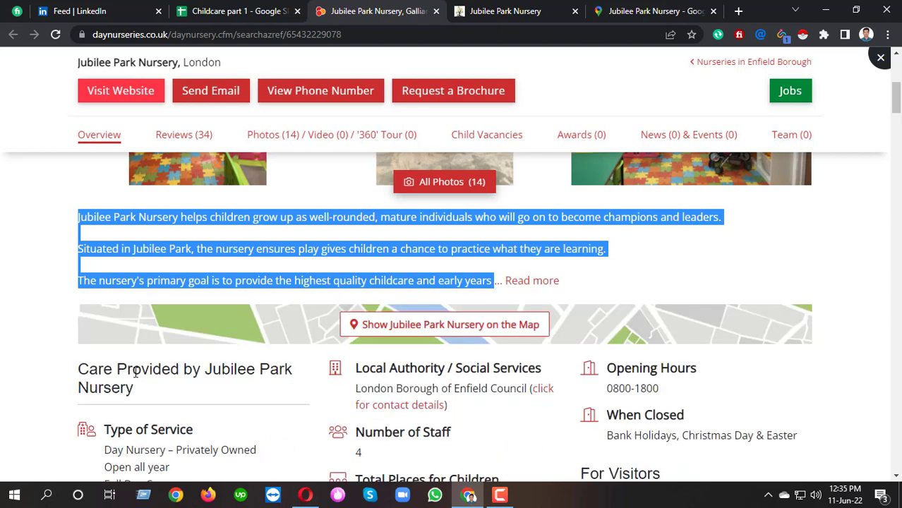
{"action": "left_click", "coordinate": [233, 10]}
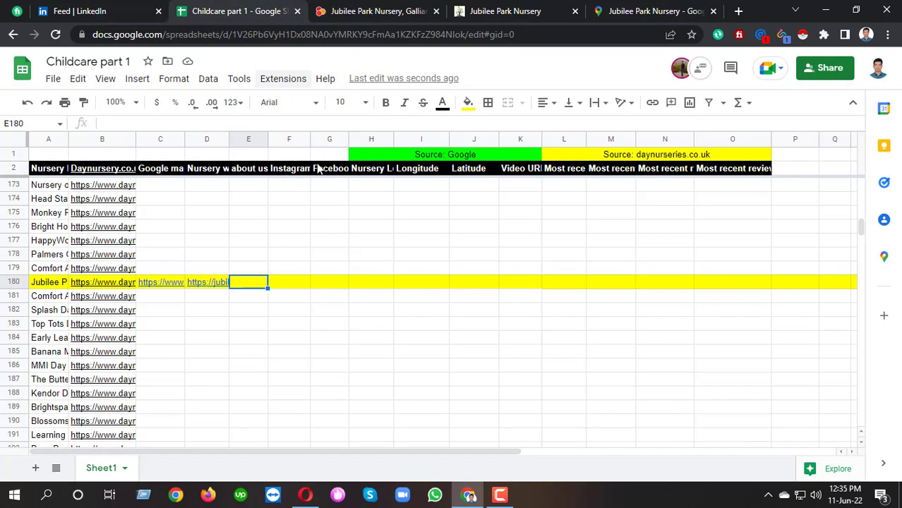
{"action": "double_click", "coordinate": [246, 286]}
{"action": "key", "text": "ctrl+v"}
{"action": "left_click", "coordinate": [213, 393]}
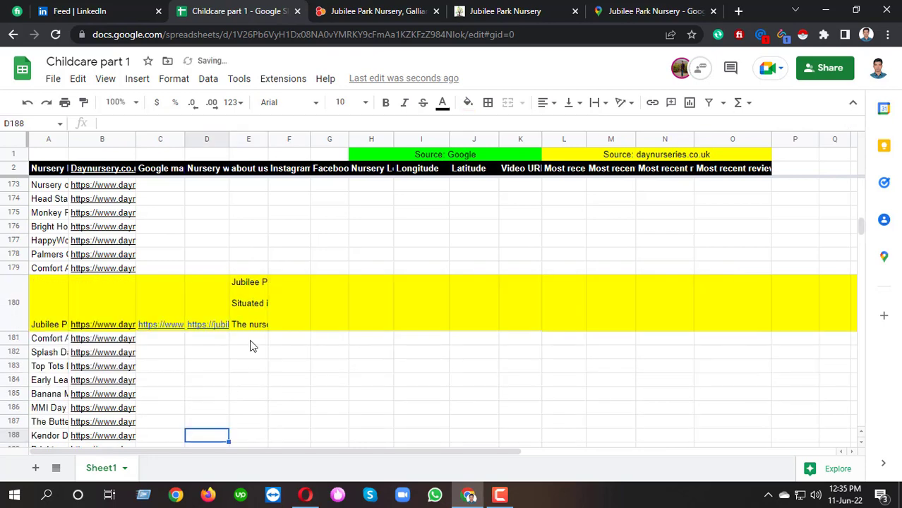
{"action": "left_click", "coordinate": [28, 102]}
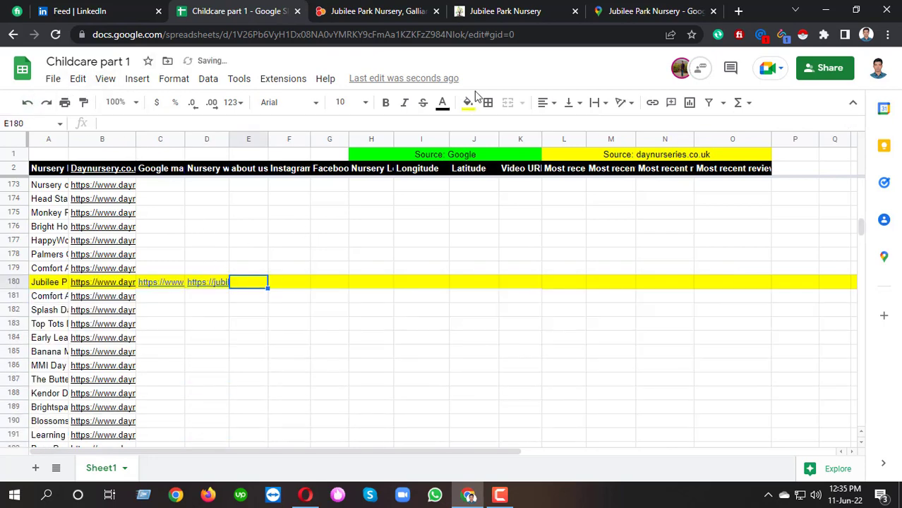
- Flatten the copied description to a single line through a new browser tab's address bar and place it in the about us cell E180
{"action": "left_click", "coordinate": [739, 11]}
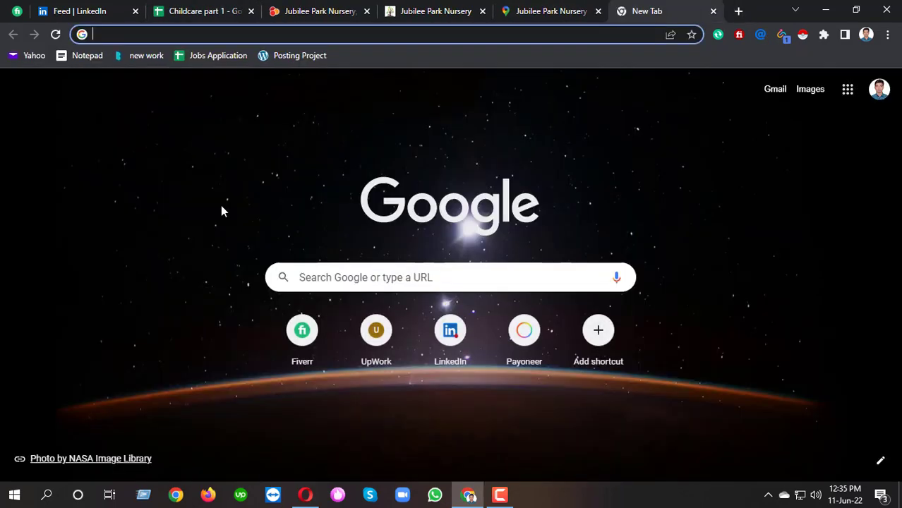
{"action": "key", "text": "ctrl+v"}
{"action": "key", "text": "ctrl+a"}
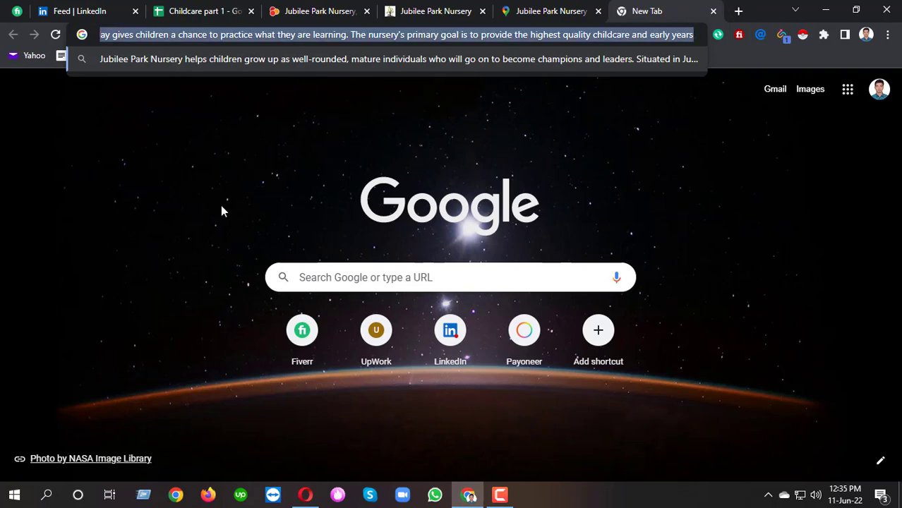
{"action": "key", "text": "BackSpace"}
{"action": "left_click", "coordinate": [228, 8]}
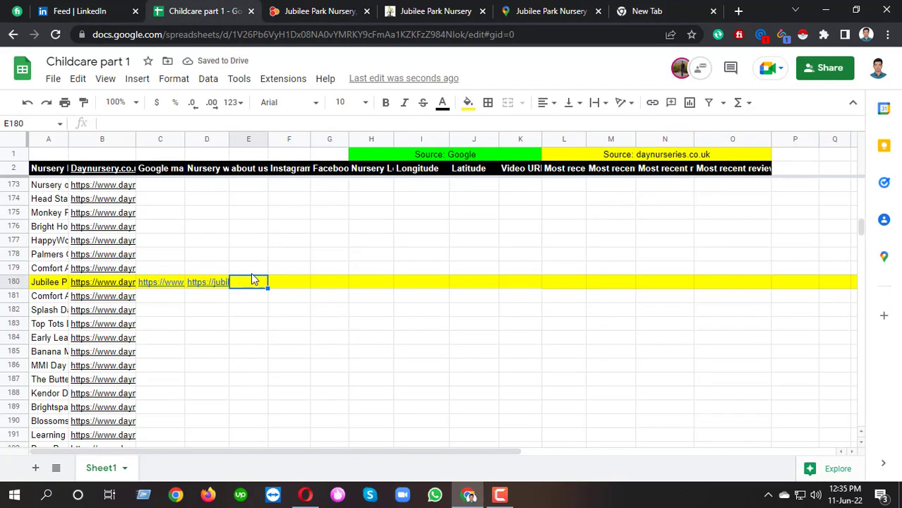
{"action": "type", "text": "Jubilee Park Nursery helps children grow up as self-motivated, mature individuals who will go on to become champions and leaders. Situated in Jubilee Park, the nursery ensures play gives children a chance to practise what they are learning. The nursery's primary goal is to provide the highest quality childcare and early years."}
{"action": "left_click", "coordinate": [239, 357]}
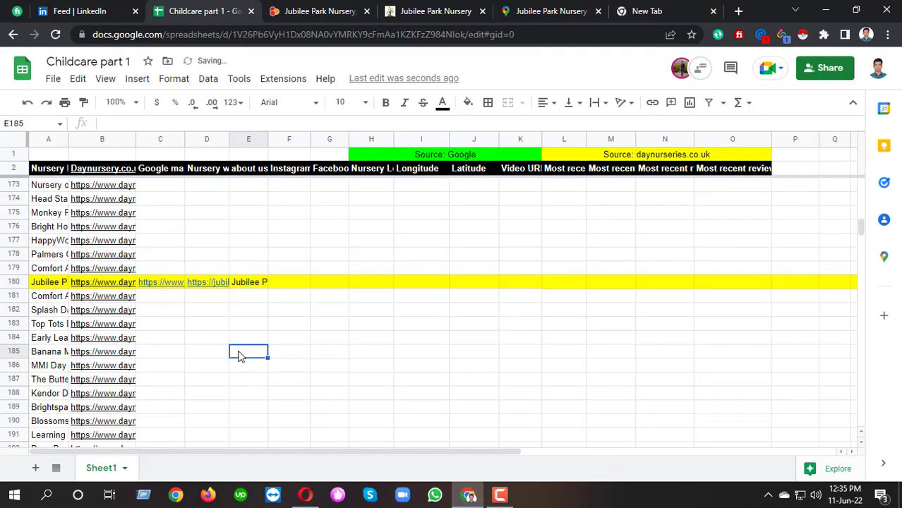
{"action": "left_click", "coordinate": [251, 283]}
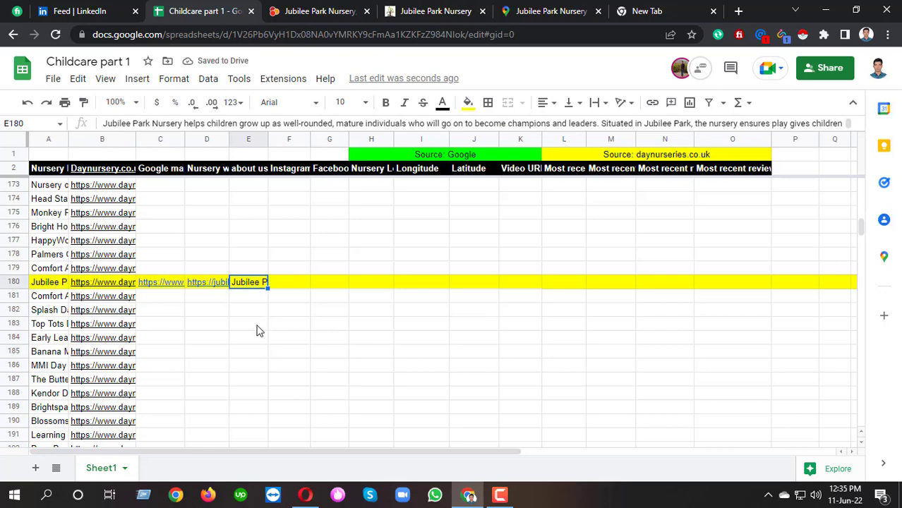
{"action": "left_click", "coordinate": [257, 326]}
{"action": "left_click", "coordinate": [251, 295]}
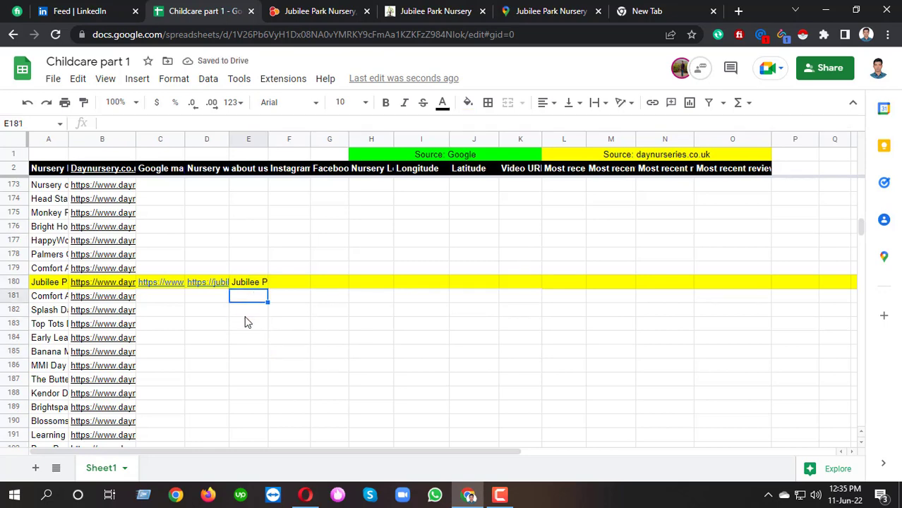
{"action": "left_click", "coordinate": [247, 285]}
{"action": "left_click", "coordinate": [247, 326]}
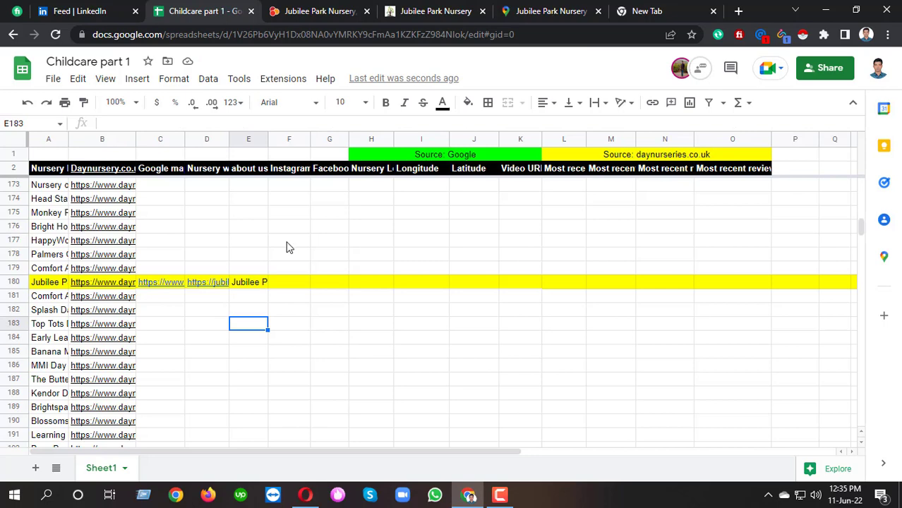
- Open the Facebook and Instagram links from the footer of the nursery's own website, jubileeparknursery.com
{"action": "left_click", "coordinate": [291, 169]}
{"action": "left_click", "coordinate": [327, 285]}
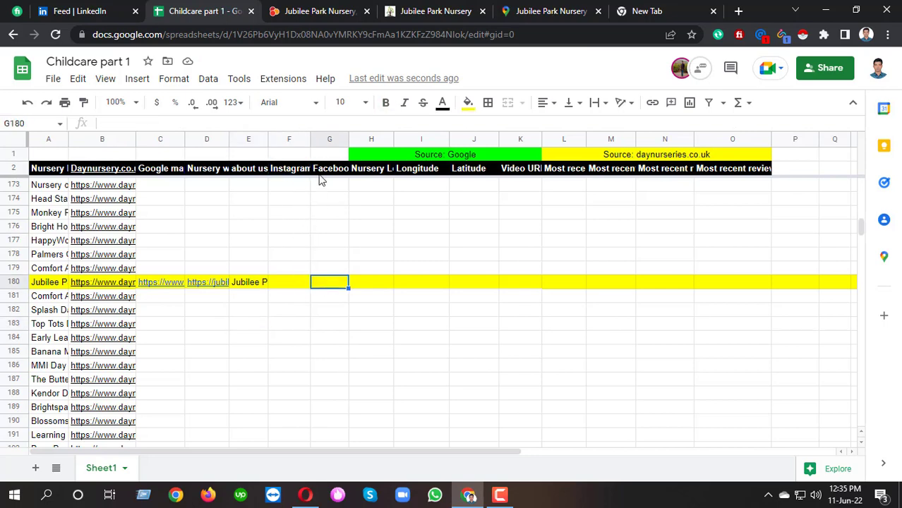
{"action": "left_click", "coordinate": [540, 11]}
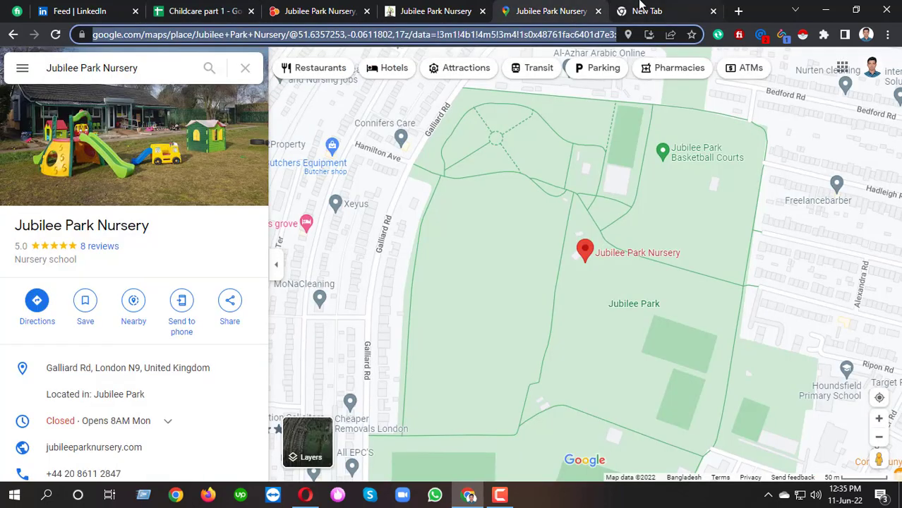
{"action": "left_click", "coordinate": [646, 10]}
{"action": "left_click", "coordinate": [452, 11]}
{"action": "scroll", "coordinate": [489, 177], "scroll_direction": "down", "scroll_amount": 15}
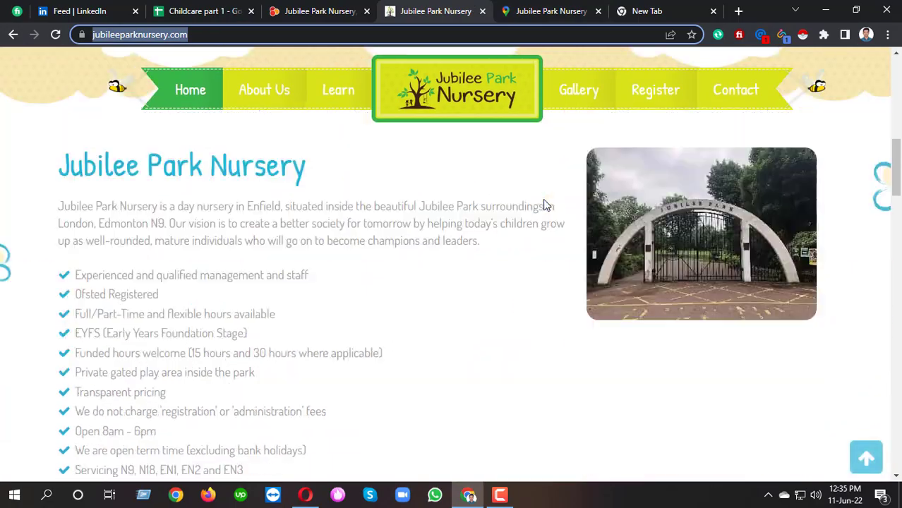
{"action": "scroll", "coordinate": [553, 205], "scroll_direction": "down", "scroll_amount": 4}
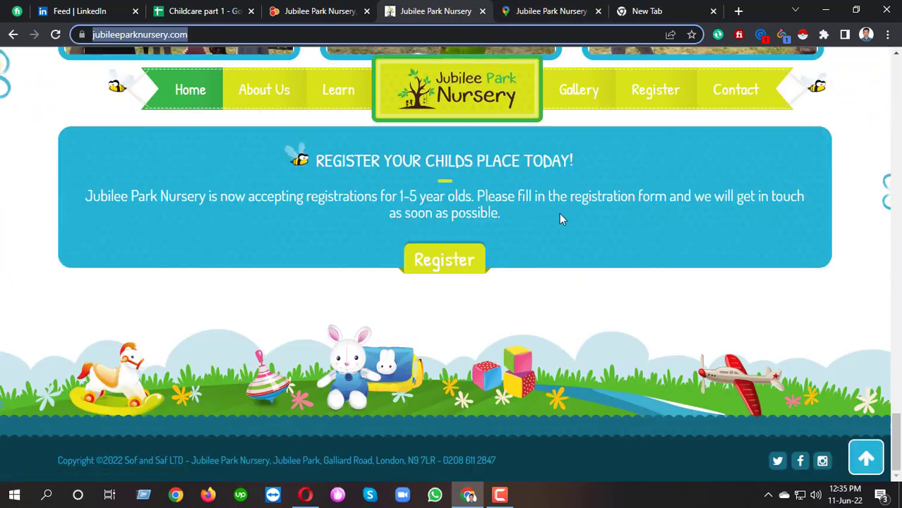
{"action": "left_click", "coordinate": [802, 464]}
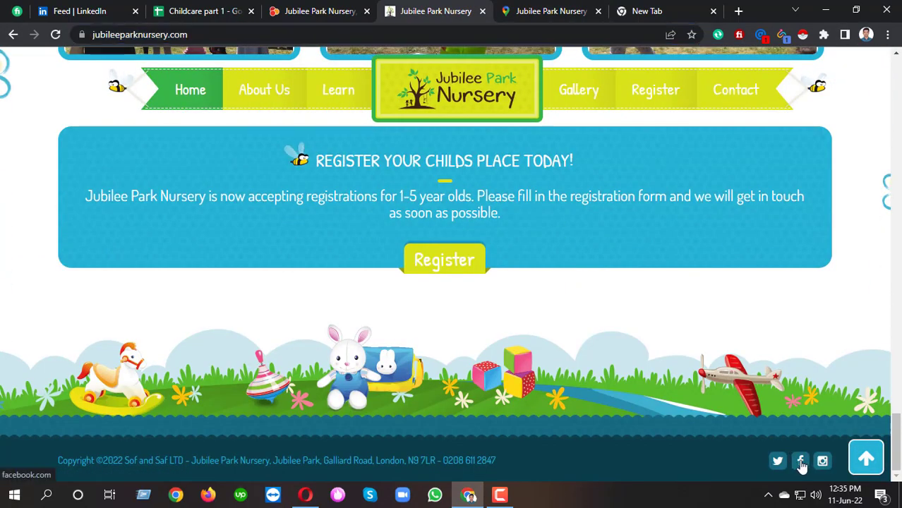
{"action": "left_click", "coordinate": [404, 10]}
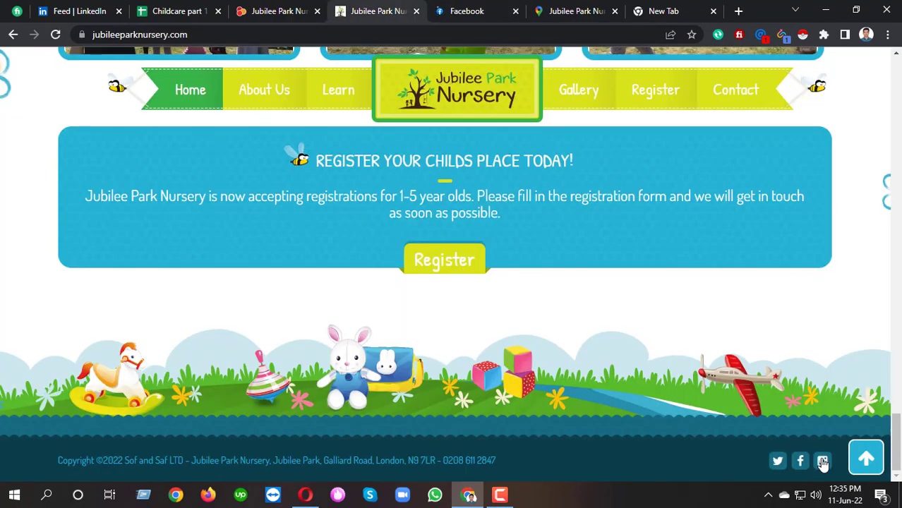
{"action": "left_click", "coordinate": [823, 460]}
{"action": "left_click", "coordinate": [504, 8]}
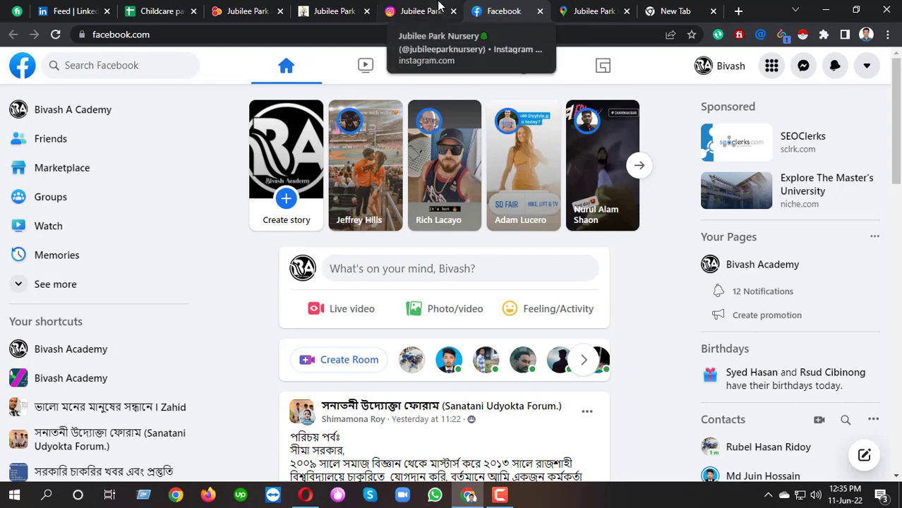
- Copy the address of the nursery's Instagram profile into cell F180 of the sheet
{"action": "left_click", "coordinate": [438, 10]}
{"action": "left_click", "coordinate": [252, 36]}
{"action": "key", "text": "ctrl+c"}
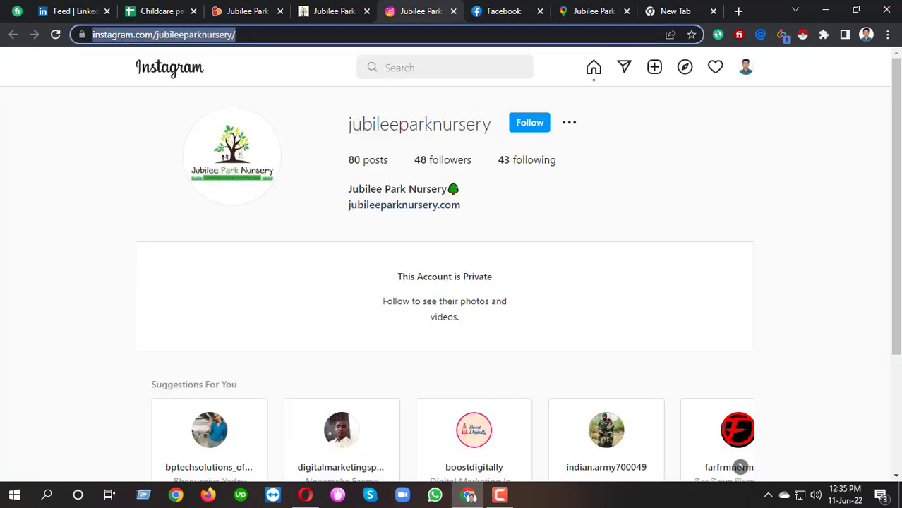
{"action": "key", "text": "ctrl+3"}
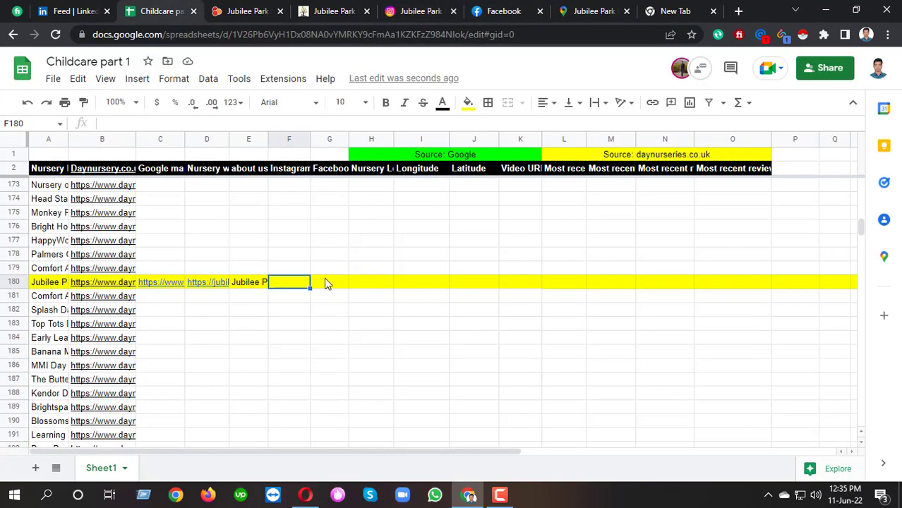
{"action": "key", "text": "ctrl+v"}
{"action": "key", "text": "Return"}
- Select the Facebook cell G180 and close all the nursery, social media, Maps and blank tabs opened after the sheet
{"action": "left_click", "coordinate": [318, 287]}
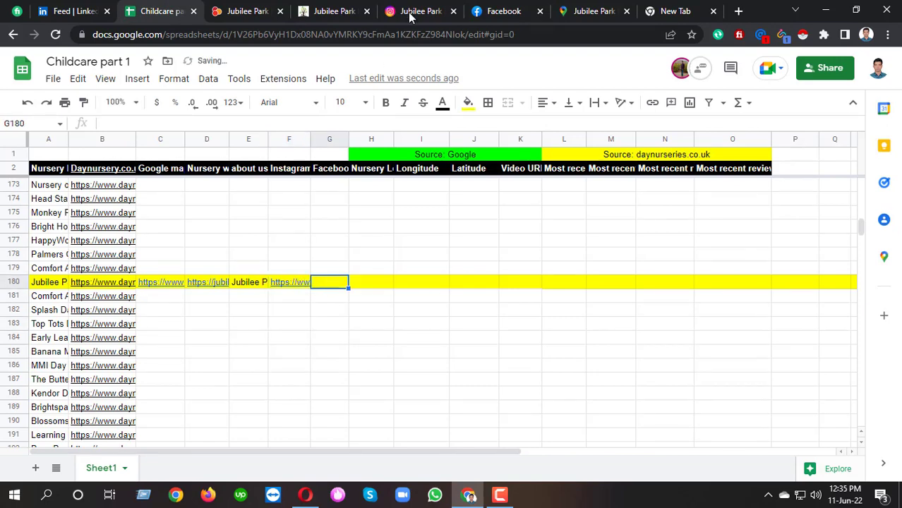
{"action": "left_click", "coordinate": [401, 10]}
{"action": "left_click", "coordinate": [332, 10]}
{"action": "left_click", "coordinate": [280, 11]}
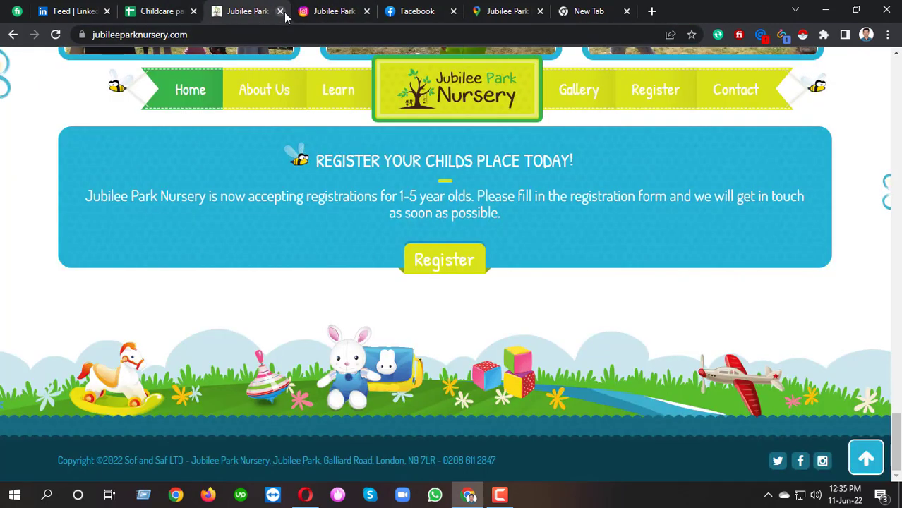
{"action": "left_click", "coordinate": [334, 12]}
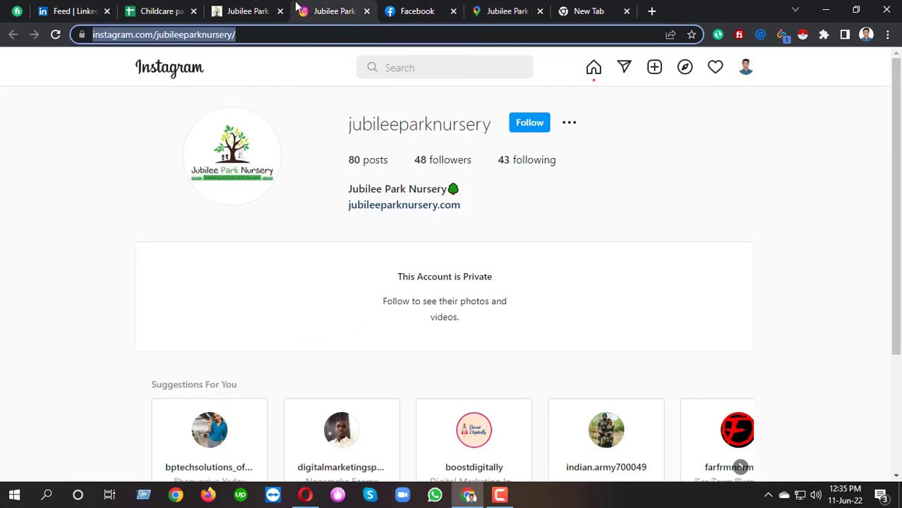
{"action": "left_click", "coordinate": [244, 11]}
{"action": "left_click", "coordinate": [281, 10]}
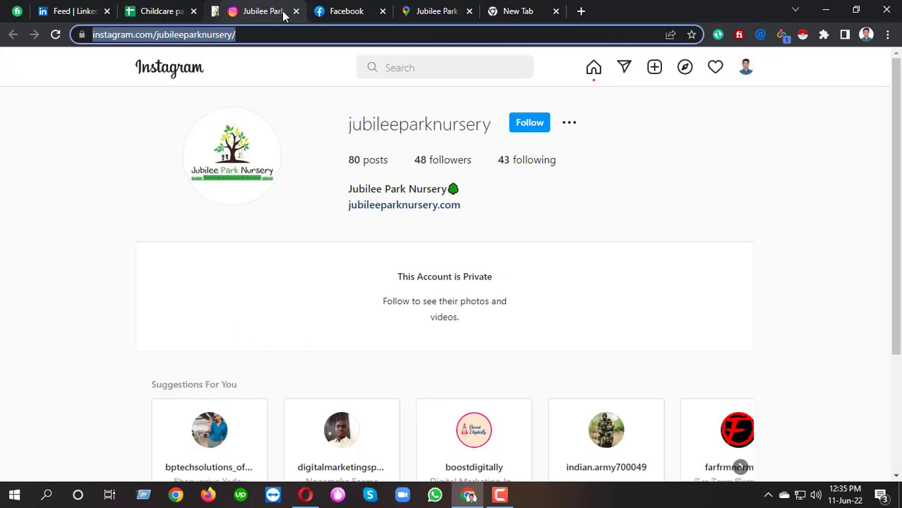
{"action": "left_click", "coordinate": [280, 11]}
{"action": "left_click", "coordinate": [280, 11]}
{"action": "left_click", "coordinate": [281, 10]}
{"action": "left_click", "coordinate": [280, 11]}
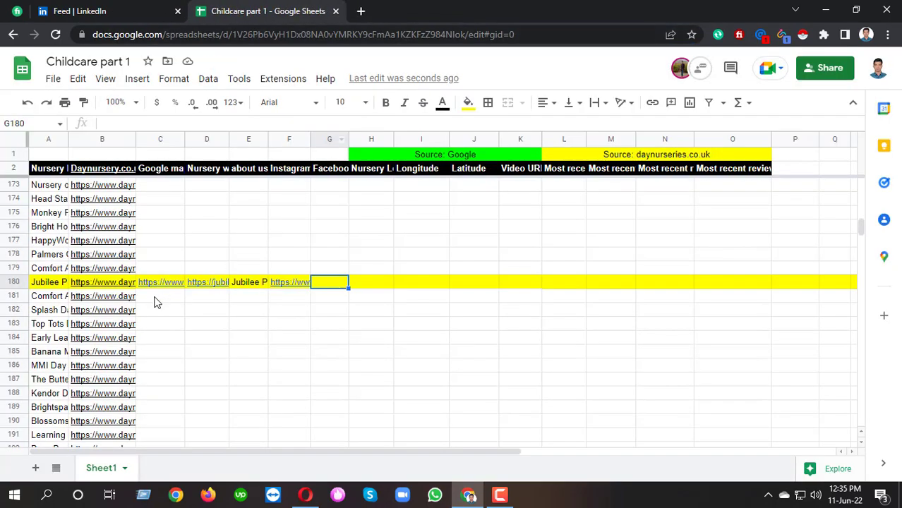
- Reopen the nursery's daynurseries.co.uk page from cell B180 and search Google for its title, Jubilee Park Nursery
{"action": "left_click", "coordinate": [99, 285]}
{"action": "left_click", "coordinate": [211, 305]}
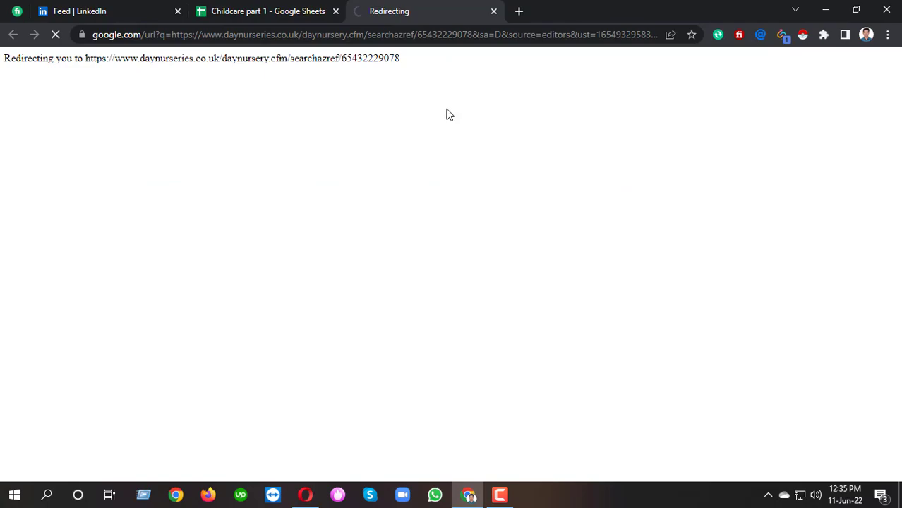
{"action": "triple_click", "coordinate": [169, 159]}
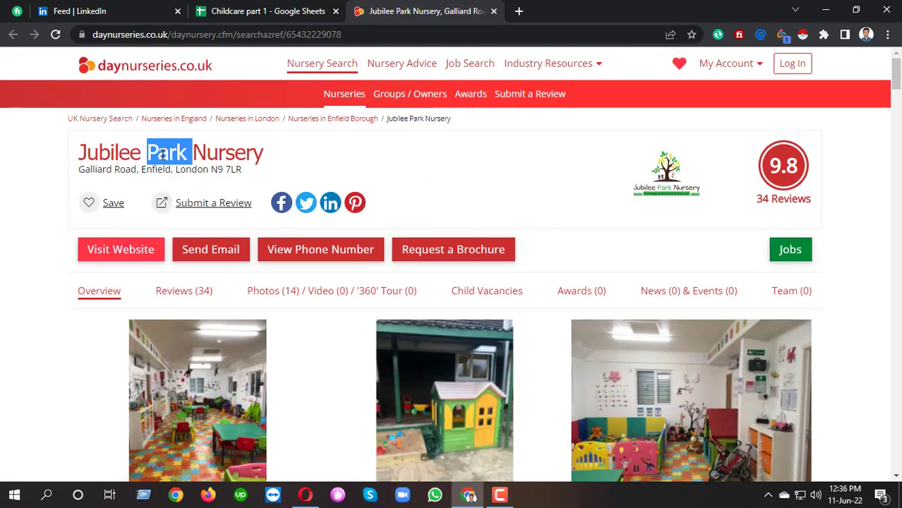
{"action": "right_click", "coordinate": [169, 161]}
{"action": "left_click", "coordinate": [262, 196]}
- Find the nursery's Facebook home page among the Google results and open it in a new tab
{"action": "scroll", "coordinate": [629, 216], "scroll_direction": "down", "scroll_amount": 8}
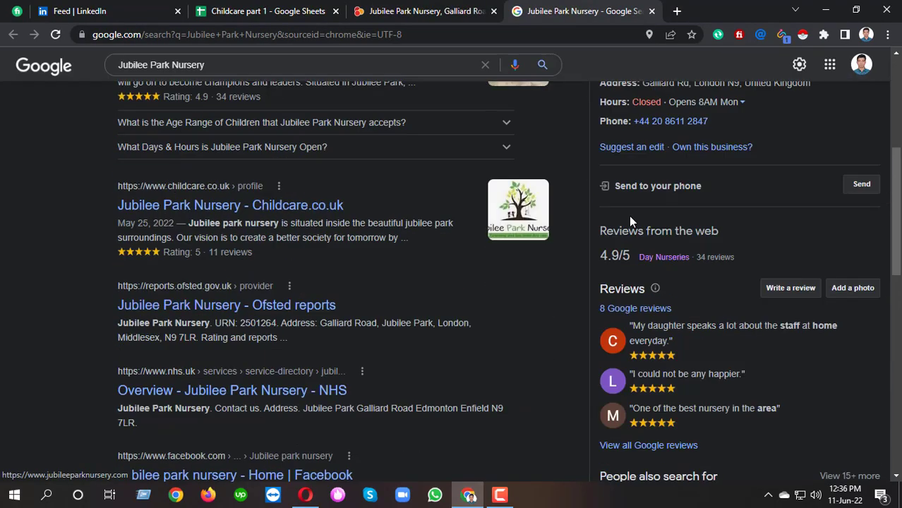
{"action": "scroll", "coordinate": [734, 229], "scroll_direction": "down", "scroll_amount": 3}
{"action": "scroll", "coordinate": [552, 252], "scroll_direction": "up", "scroll_amount": 11}
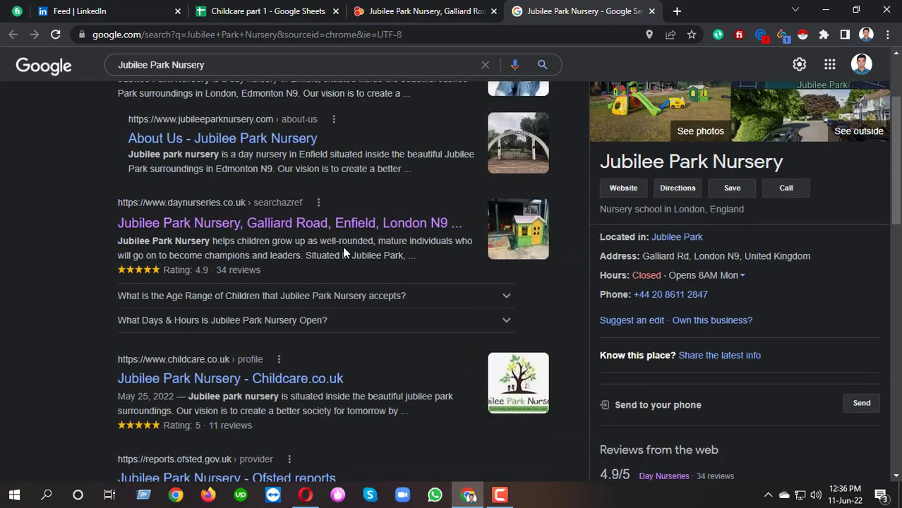
{"action": "scroll", "coordinate": [238, 252], "scroll_direction": "down", "scroll_amount": 4}
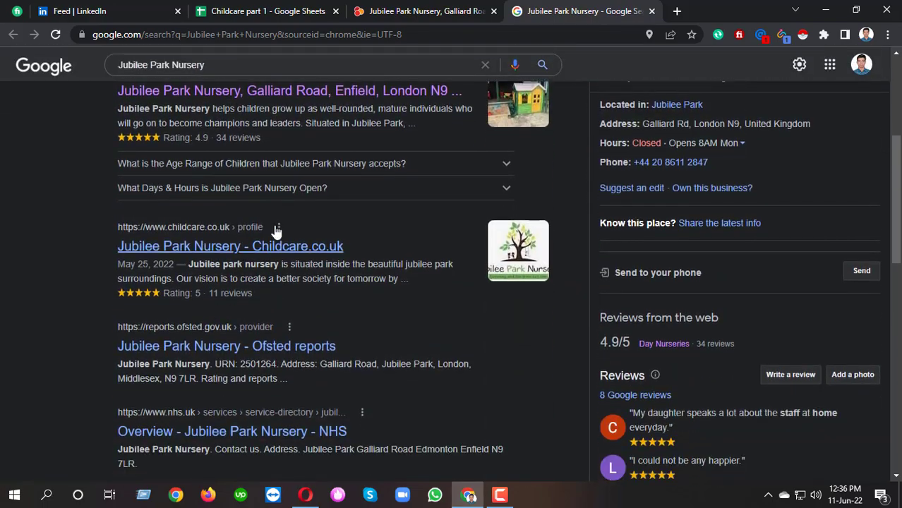
{"action": "scroll", "coordinate": [235, 244], "scroll_direction": "down", "scroll_amount": 1}
{"action": "scroll", "coordinate": [205, 286], "scroll_direction": "down", "scroll_amount": 4}
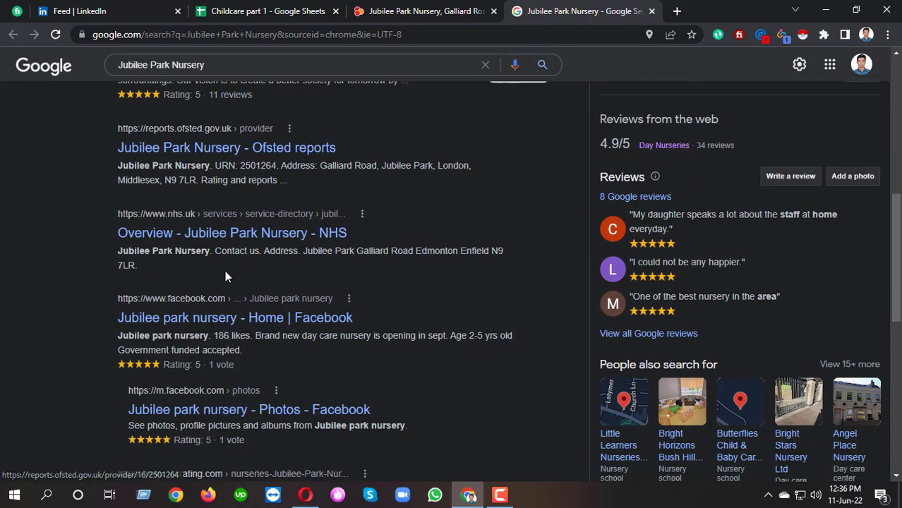
{"action": "right_click", "coordinate": [235, 193]}
{"action": "left_click", "coordinate": [258, 197]}
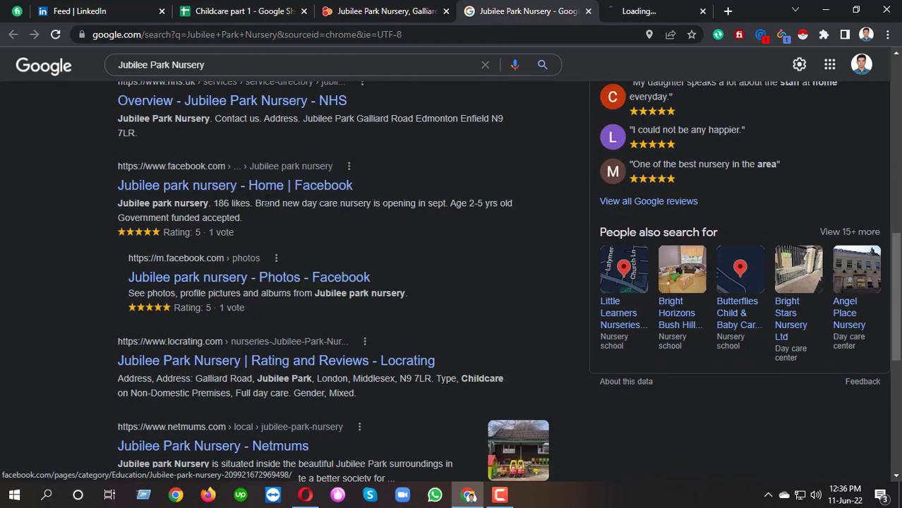
- Copy the address of the nursery's Facebook page into the Facebook cell G180 of the sheet
{"action": "left_click", "coordinate": [600, 8]}
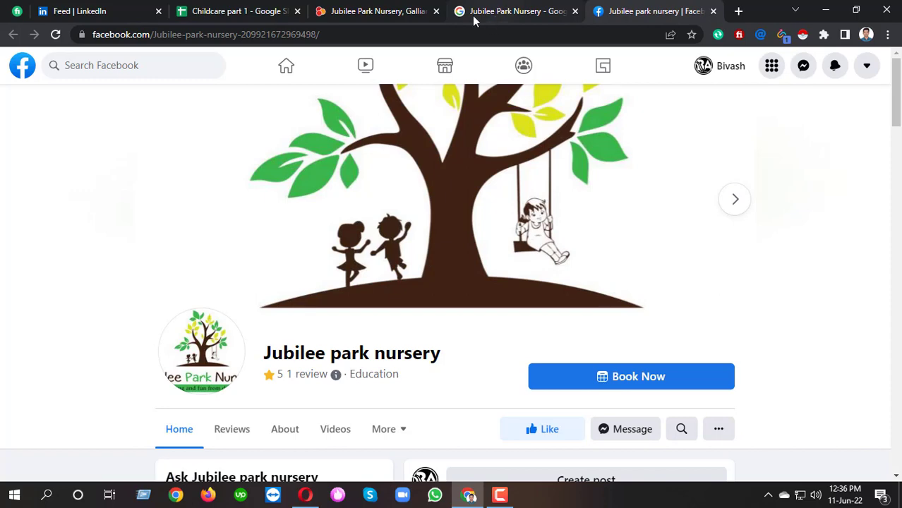
{"action": "left_click", "coordinate": [391, 9]}
{"action": "left_click", "coordinate": [635, 11]}
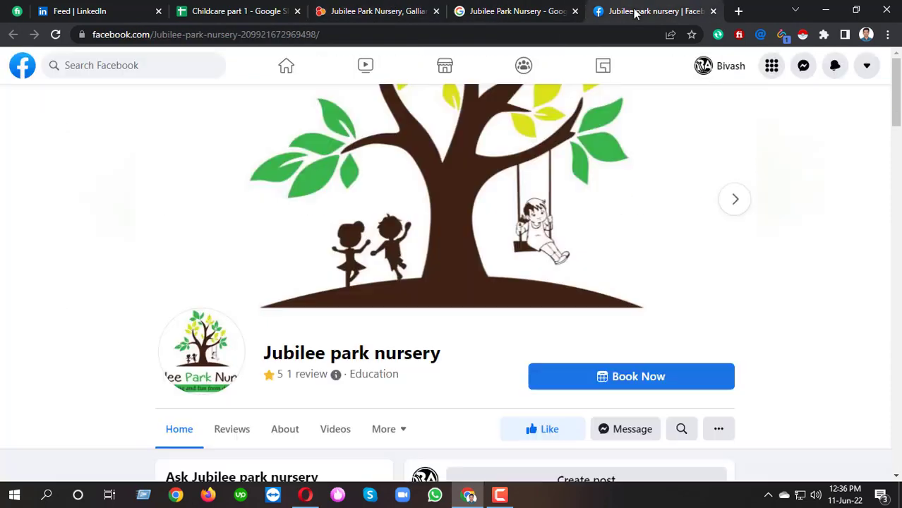
{"action": "left_click", "coordinate": [254, 39]}
{"action": "left_click", "coordinate": [221, 11]}
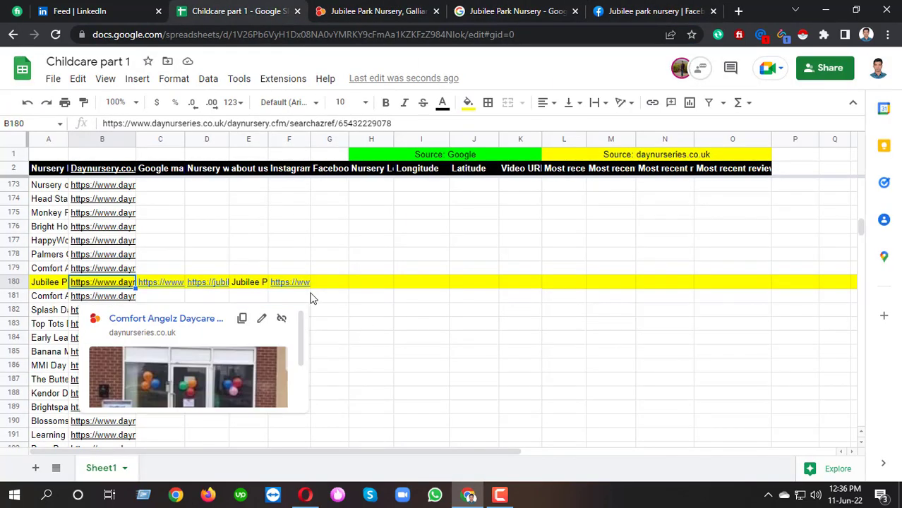
{"action": "left_click", "coordinate": [327, 284]}
{"action": "key", "text": "ctrl+v"}
- Select the Nursery Location cell H180 and close the nursery's Facebook tab
{"action": "left_click", "coordinate": [374, 171]}
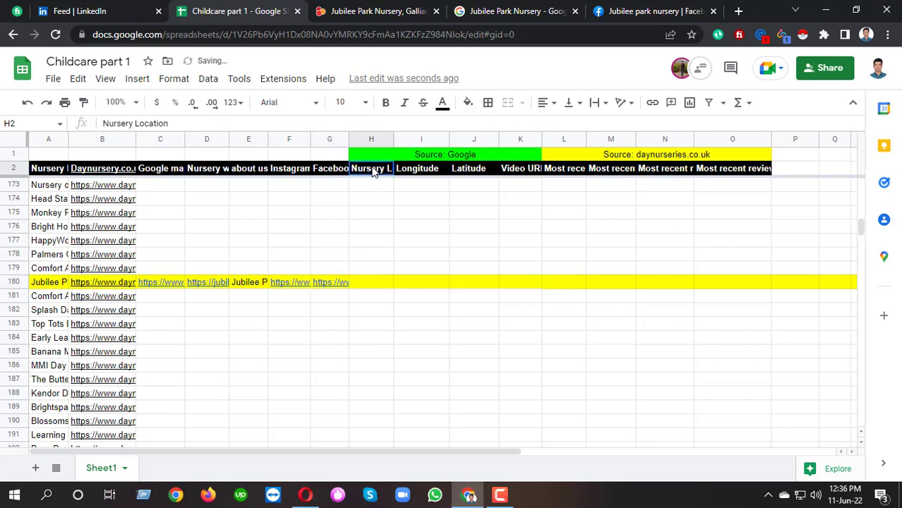
{"action": "left_click", "coordinate": [381, 284]}
{"action": "left_click", "coordinate": [661, 8]}
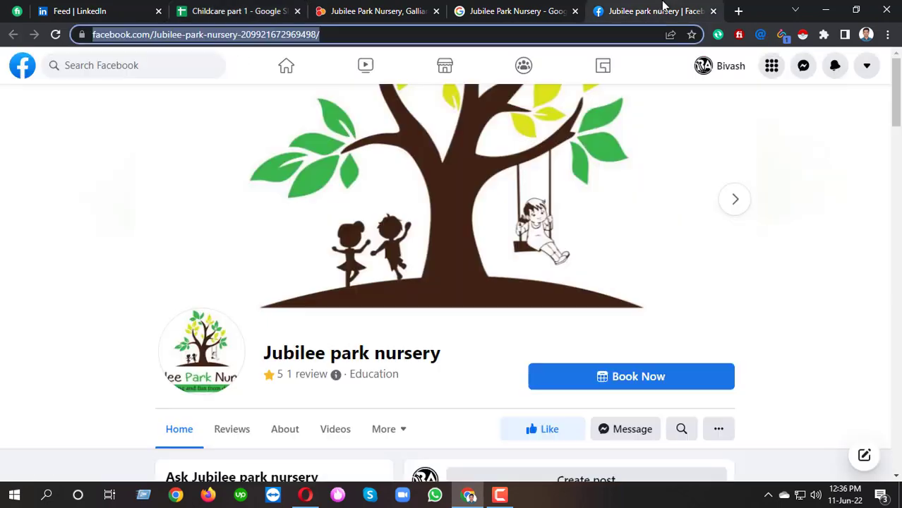
{"action": "left_click", "coordinate": [713, 10]}
- Copy the nursery's street address from its Google business profile into the Nursery Location cell H180
{"action": "scroll", "coordinate": [662, 125], "scroll_direction": "up", "scroll_amount": 10}
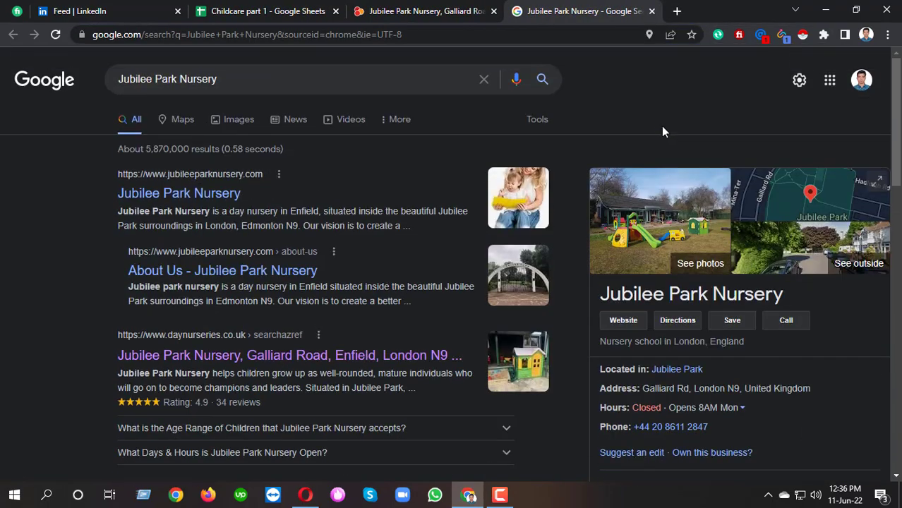
{"action": "scroll", "coordinate": [713, 237], "scroll_direction": "down", "scroll_amount": 2}
{"action": "scroll", "coordinate": [715, 242], "scroll_direction": "down", "scroll_amount": 1}
{"action": "left_click_drag", "start_coordinate": [643, 254], "coordinate": [810, 276]}
{"action": "key", "text": "ctrl+c"}
{"action": "left_click", "coordinate": [267, 8]}
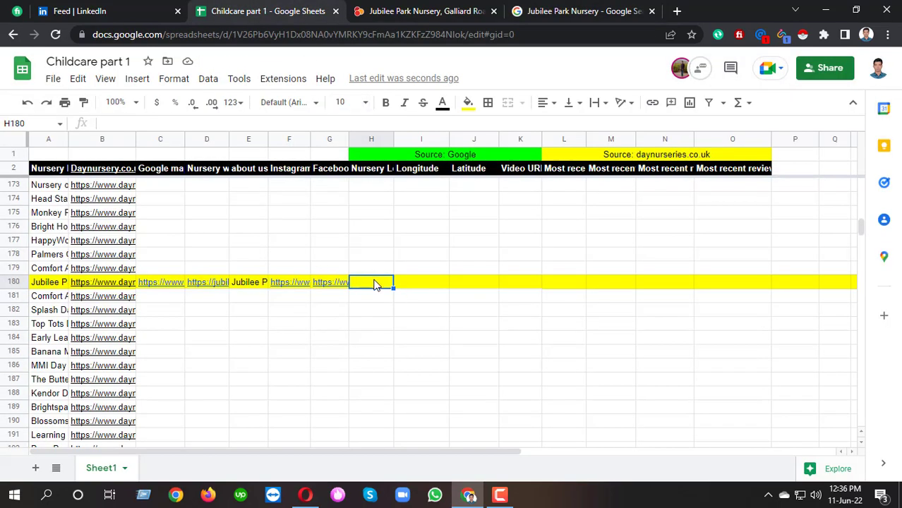
{"action": "key", "text": "ctrl+v"}
{"action": "key", "text": "Return"}
- Select the Longitude cell I180 and open the nursery in Google Maps from the search results
{"action": "left_click", "coordinate": [419, 284]}
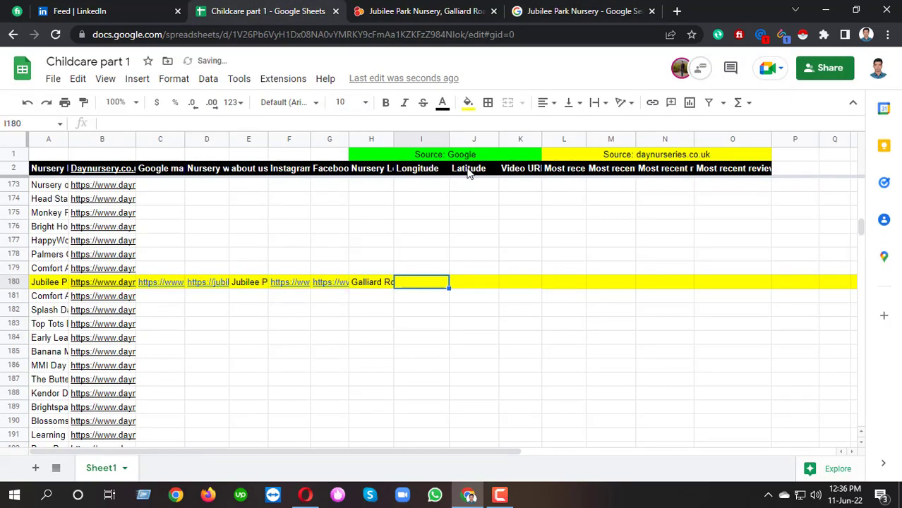
{"action": "left_click", "coordinate": [437, 171]}
{"action": "left_click", "coordinate": [584, 10]}
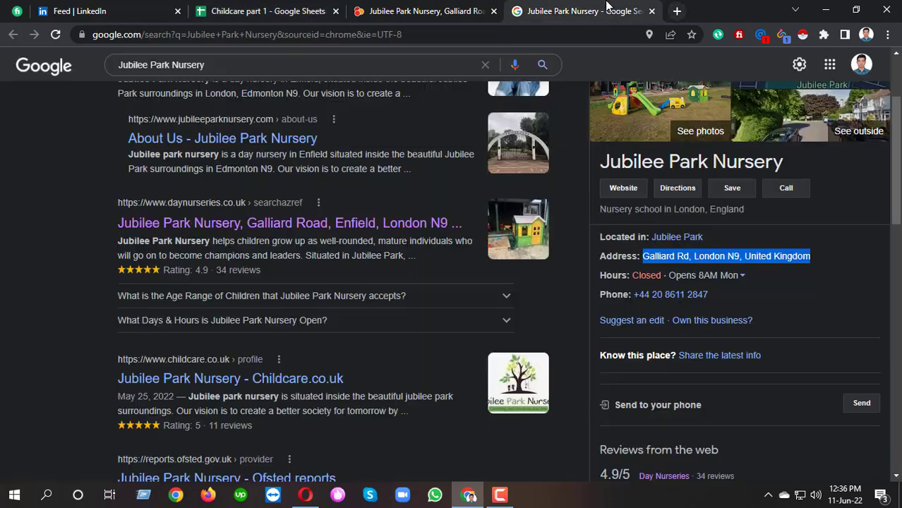
{"action": "scroll", "coordinate": [354, 212], "scroll_direction": "up", "scroll_amount": 3}
{"action": "left_click", "coordinate": [177, 121]}
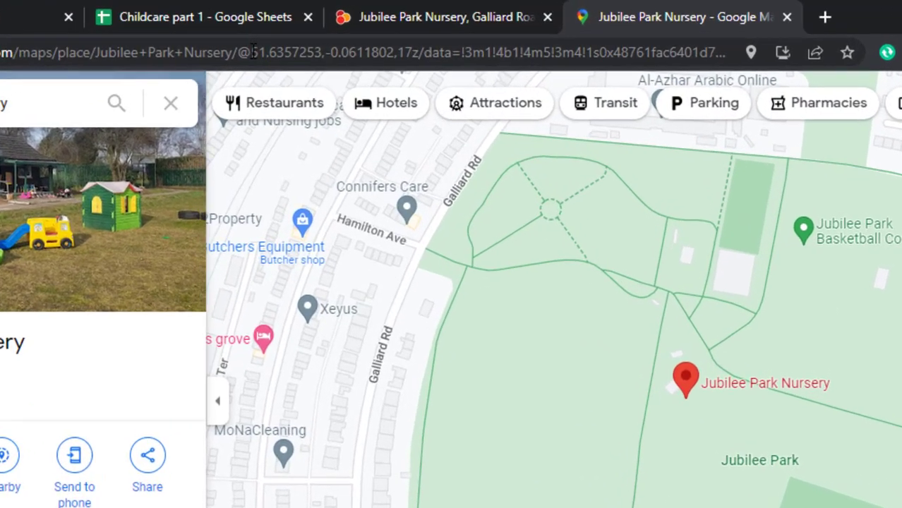
- Copy the first coordinate, 51.6357253, from the Maps address into the Longitude cell I180
{"action": "left_click_drag", "start_coordinate": [297, 34], "coordinate": [336, 34]}
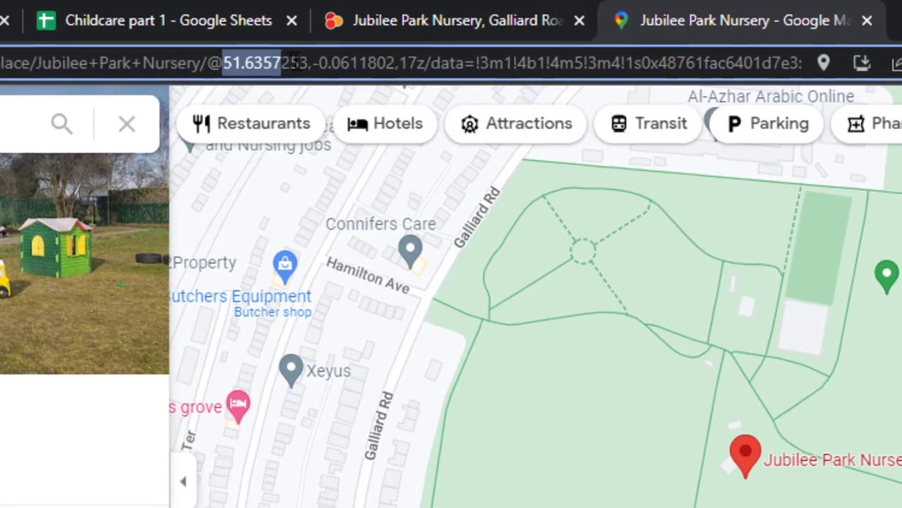
{"action": "mouse_move", "coordinate": [293, 62]}
{"action": "left_mouse_down"}
{"action": "mouse_move", "coordinate": [396, 65]}
{"action": "mouse_move", "coordinate": [306, 64]}
{"action": "left_mouse_up"}
{"action": "key", "text": "ctrl+c"}
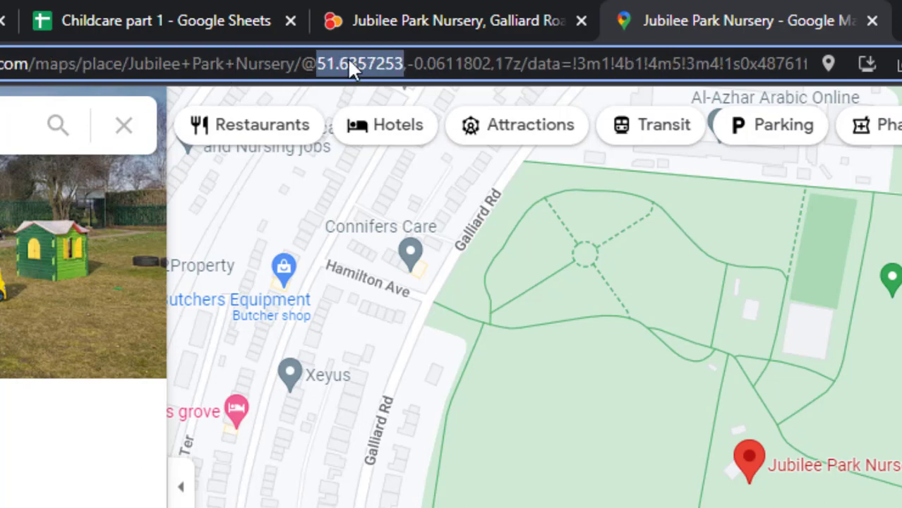
{"action": "left_click", "coordinate": [177, 9]}
{"action": "left_click", "coordinate": [426, 418]}
{"action": "key", "text": "ctrl+v"}
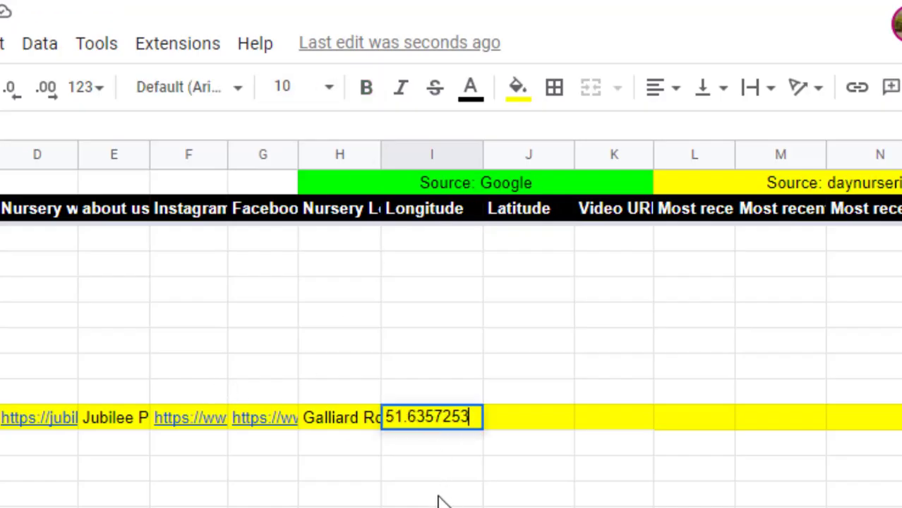
{"action": "key", "text": "Return"}
- Copy the second coordinate, -0.0611802, from the Maps address into the Latitude cell J180
{"action": "left_click", "coordinate": [508, 415]}
{"action": "key", "text": "ctrl+Tab"}
{"action": "key", "text": "ctrl+Tab"}
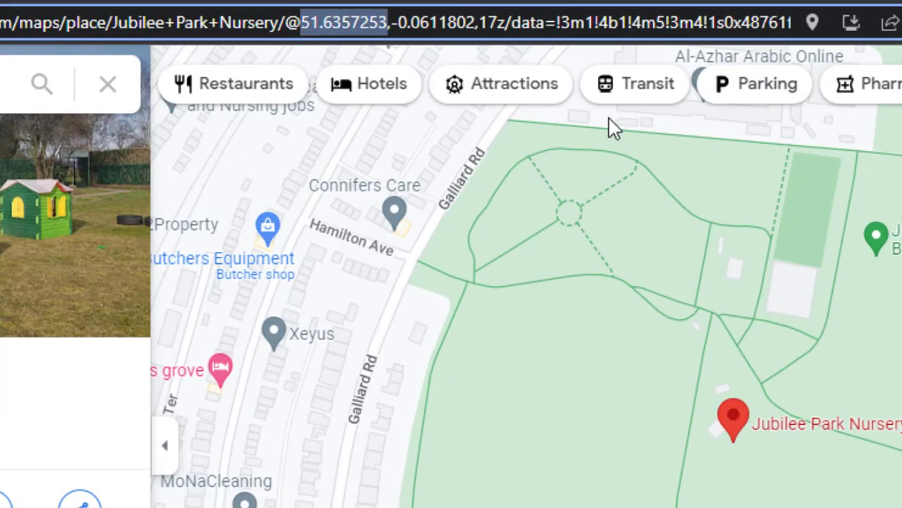
{"action": "left_click_drag", "start_coordinate": [390, 22], "coordinate": [474, 23]}
{"action": "key", "text": "ctrl+c"}
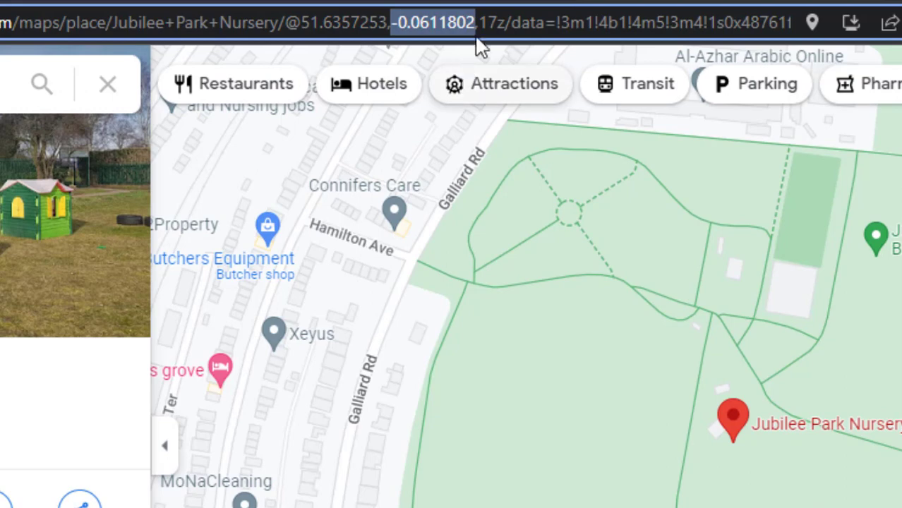
{"action": "key", "text": "ctrl+Tab"}
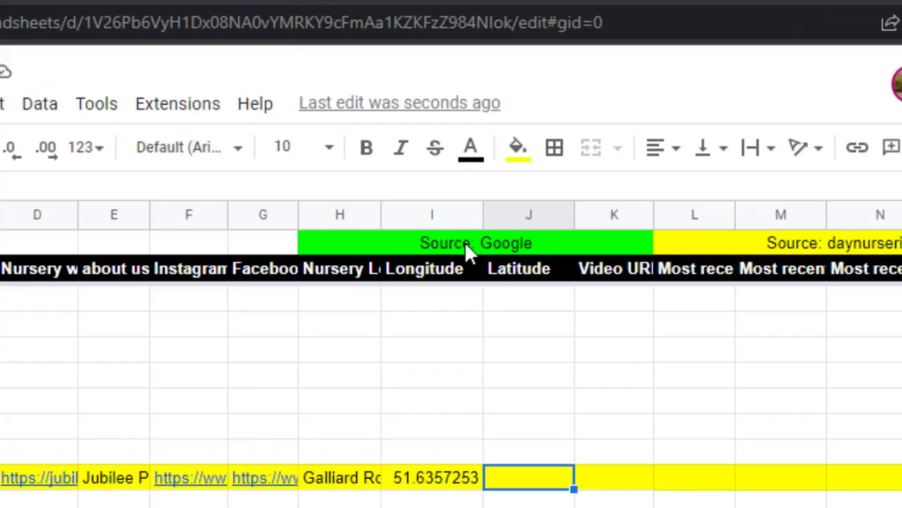
{"action": "double_click", "coordinate": [530, 478]}
{"action": "key", "text": "ctrl+v"}
{"action": "key", "text": "Tab"}
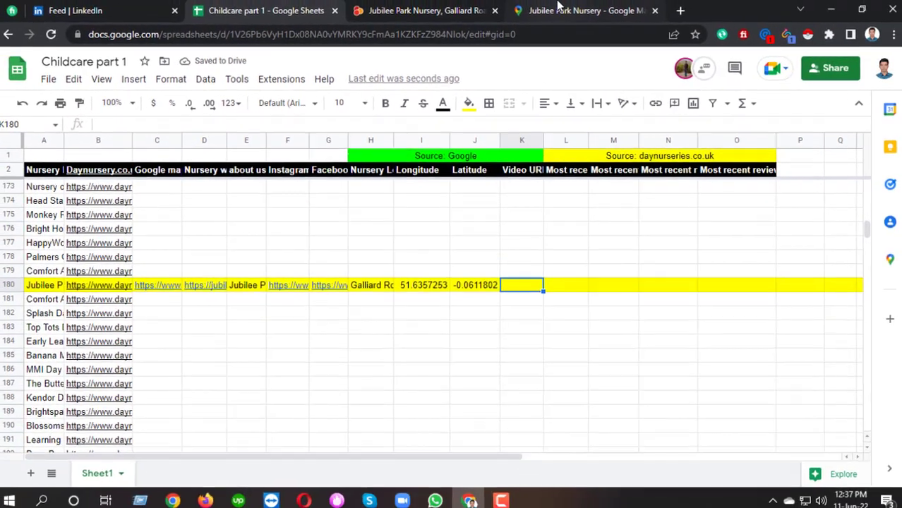
- Close the Maps tab and search Google for the nursery's title from its daynurseries.co.uk page
{"action": "left_click", "coordinate": [578, 6]}
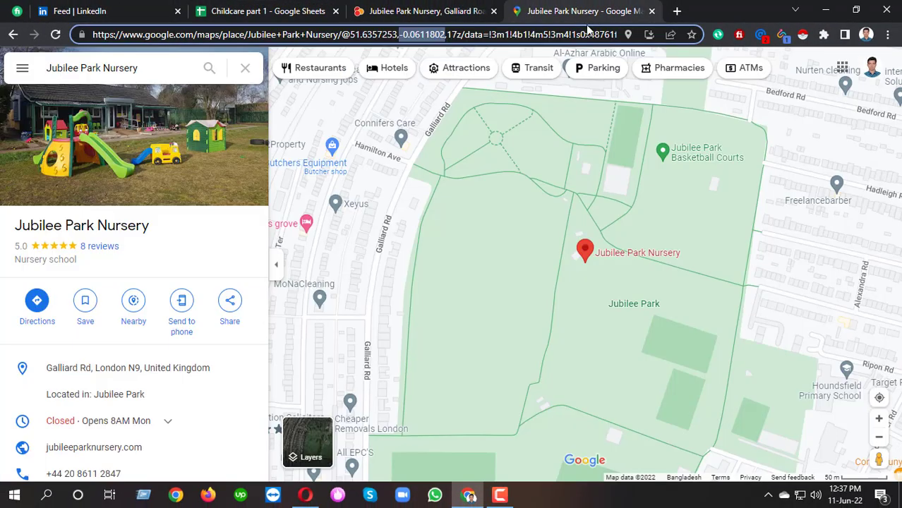
{"action": "left_click", "coordinate": [652, 11]}
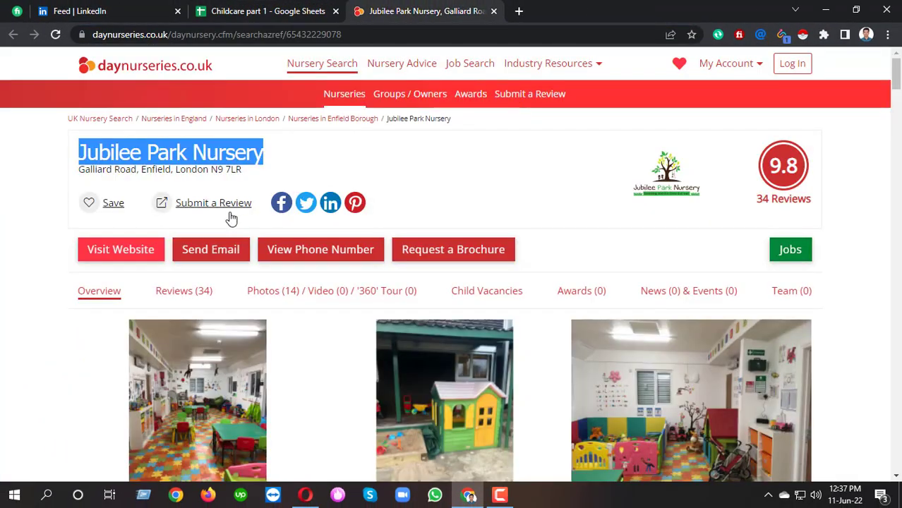
{"action": "right_click", "coordinate": [204, 150]}
{"action": "left_click", "coordinate": [277, 185]}
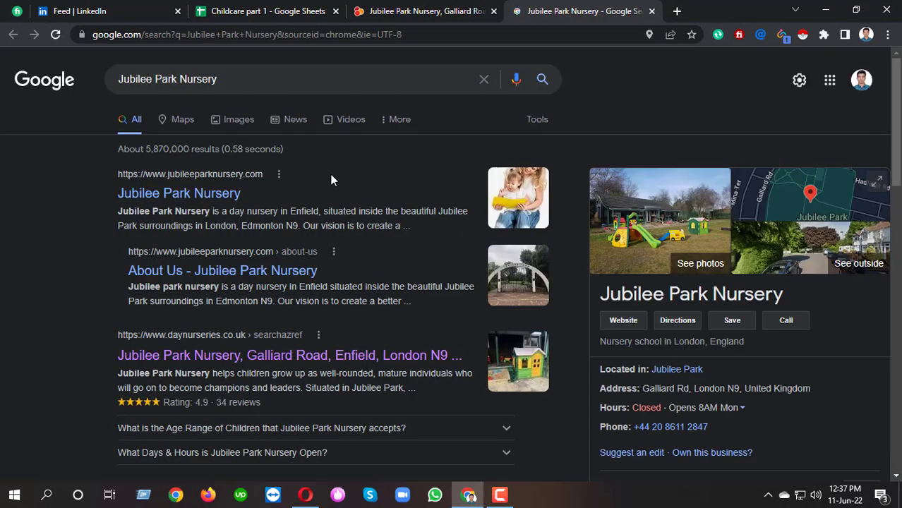
- Check the Google results for a nursery video and refine the search to "Jubilee Park Nursery youtube video"
{"action": "scroll", "coordinate": [327, 179], "scroll_direction": "down", "scroll_amount": 10}
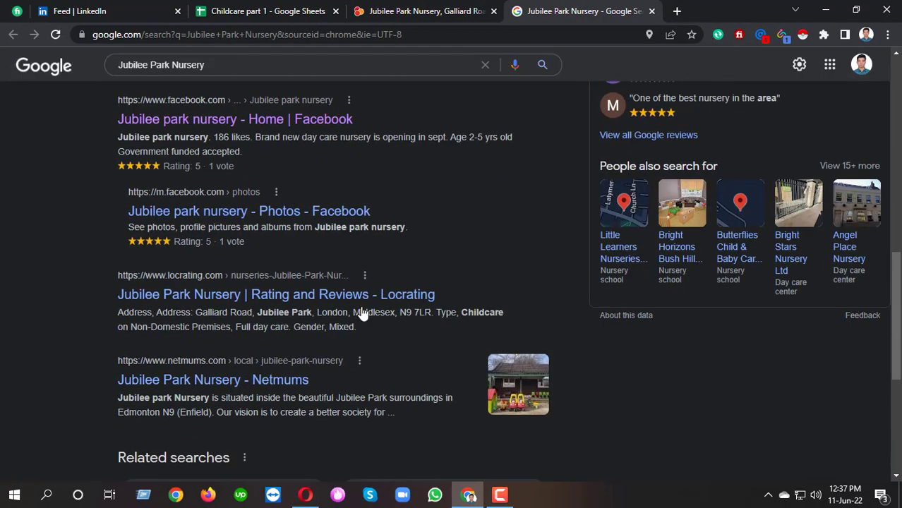
{"action": "scroll", "coordinate": [211, 277], "scroll_direction": "up", "scroll_amount": 1}
{"action": "scroll", "coordinate": [262, 282], "scroll_direction": "down", "scroll_amount": 5}
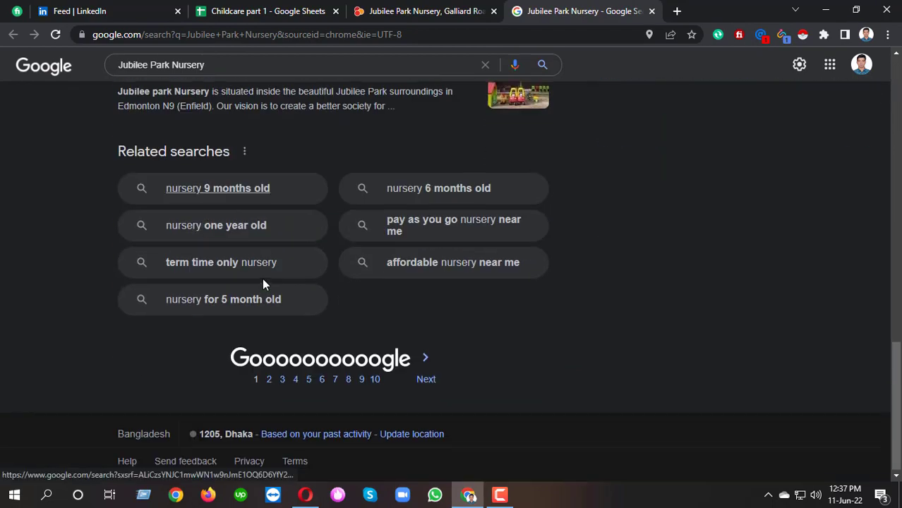
{"action": "scroll", "coordinate": [262, 282], "scroll_direction": "up", "scroll_amount": 8}
{"action": "scroll", "coordinate": [262, 281], "scroll_direction": "up", "scroll_amount": 7}
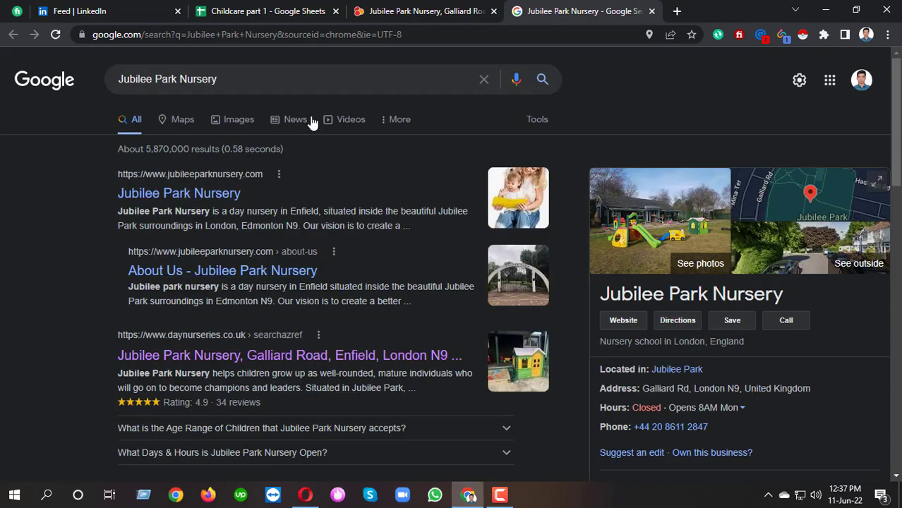
{"action": "type", "text": "yo"}
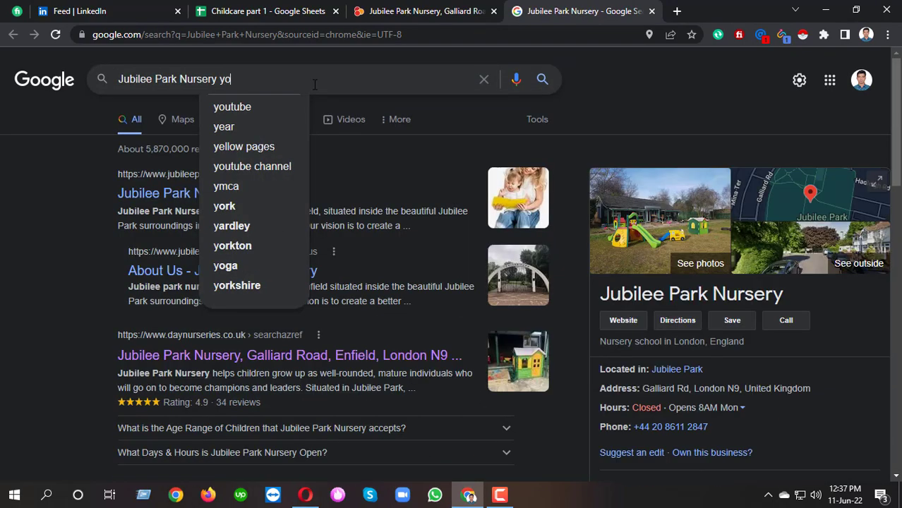
{"action": "type", "text": "utube v"}
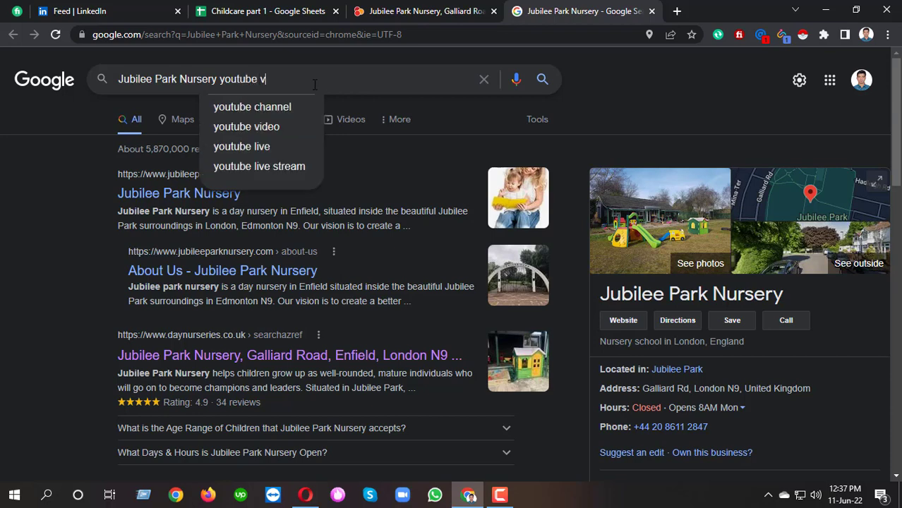
{"action": "type", "text": "ideo"}
{"action": "key", "text": "Return"}
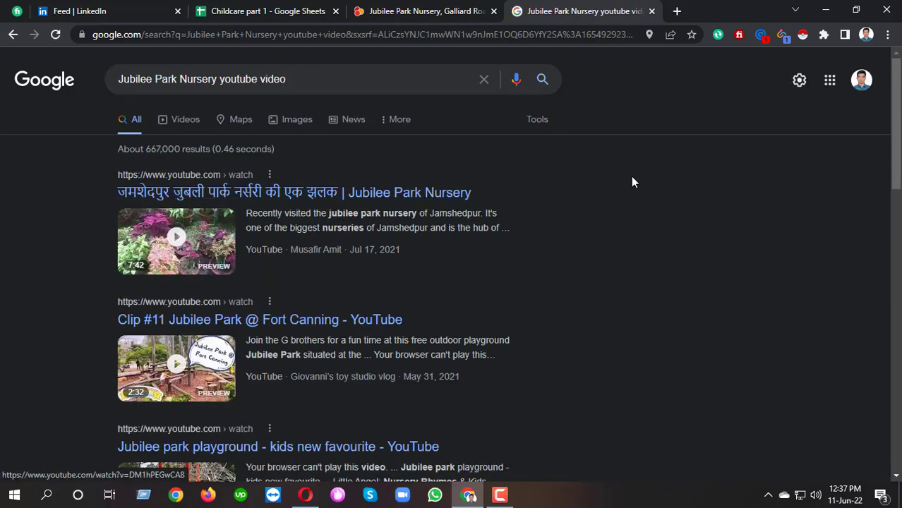
- Look through the video results and open "Tiny Tots Day Care Nursery Jubilee Party in the Park 2022" in a new tab, paused
{"action": "scroll", "coordinate": [633, 182], "scroll_direction": "down", "scroll_amount": 3}
{"action": "scroll", "coordinate": [632, 175], "scroll_direction": "down", "scroll_amount": 5}
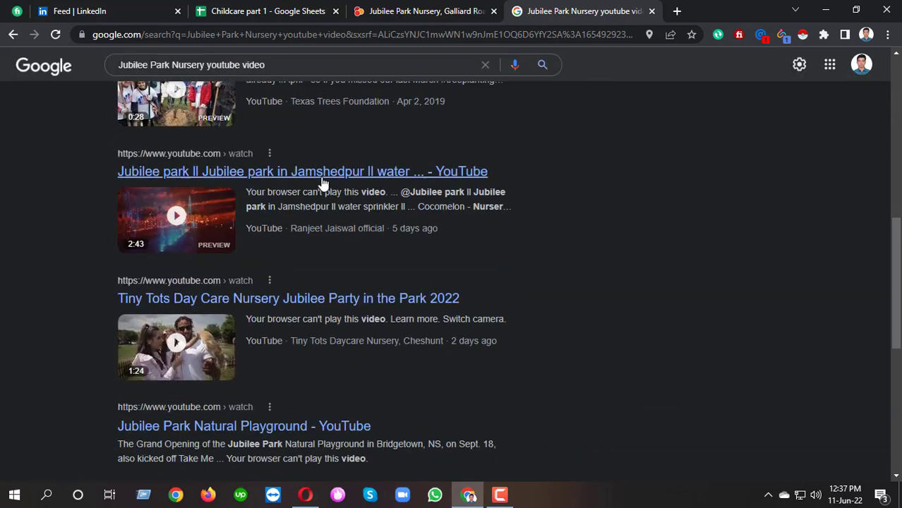
{"action": "scroll", "coordinate": [600, 173], "scroll_direction": "down", "scroll_amount": 2}
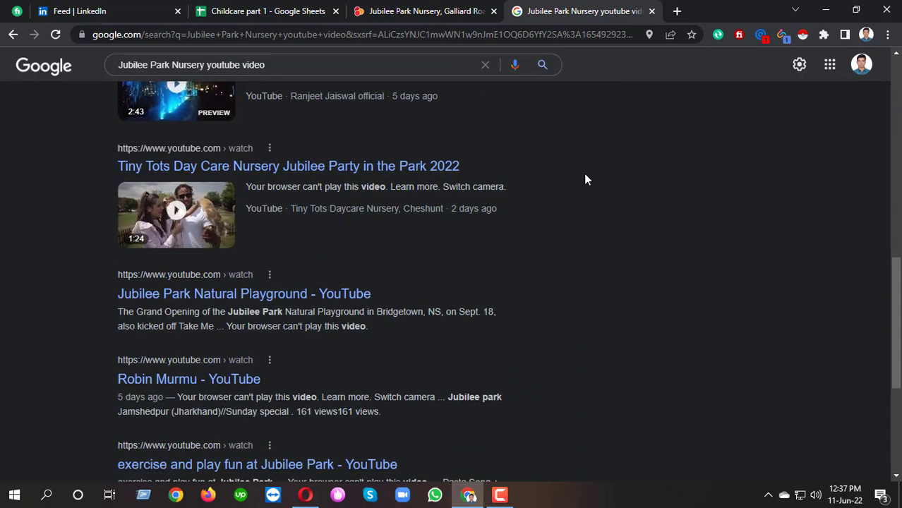
{"action": "right_click", "coordinate": [313, 180]}
{"action": "left_click", "coordinate": [349, 187]}
{"action": "left_click", "coordinate": [664, 13]}
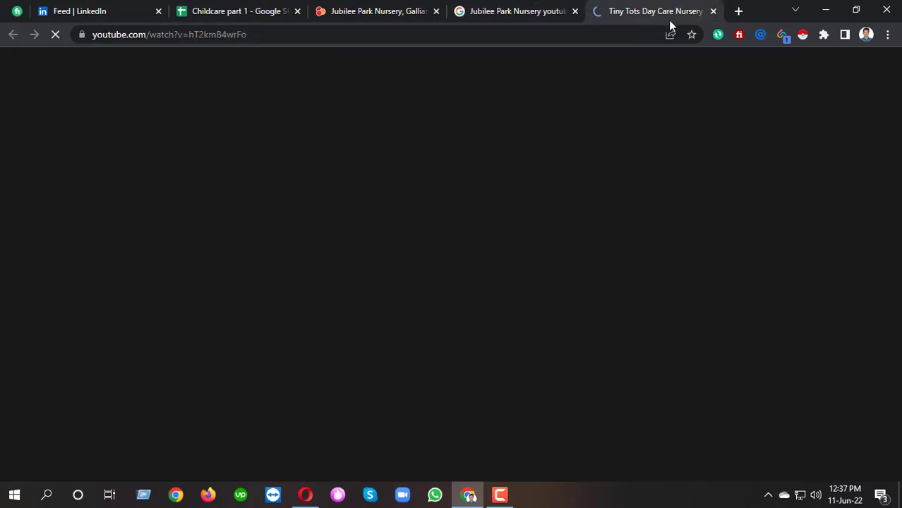
{"action": "left_click", "coordinate": [254, 226]}
- Check the video's channel and description against the nursery's details, and close the video tab
{"action": "scroll", "coordinate": [158, 309], "scroll_direction": "down", "scroll_amount": 4}
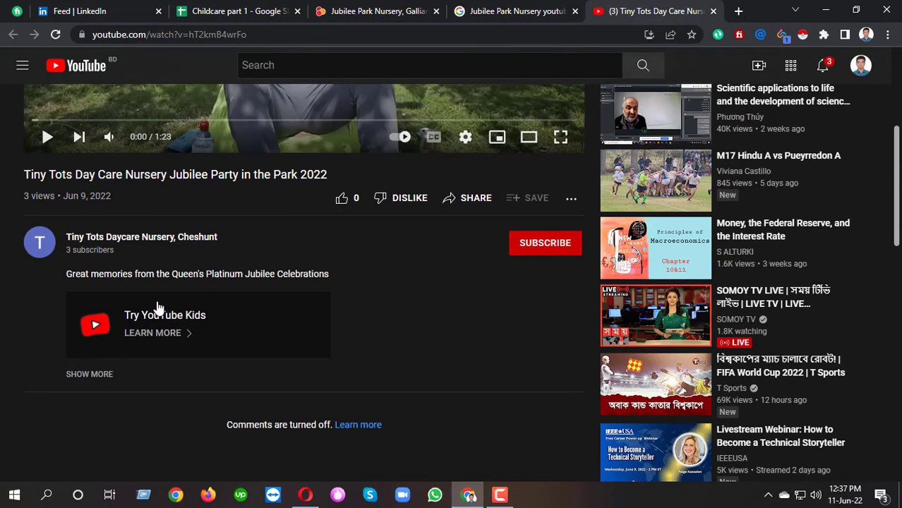
{"action": "scroll", "coordinate": [184, 238], "scroll_direction": "up", "scroll_amount": 4}
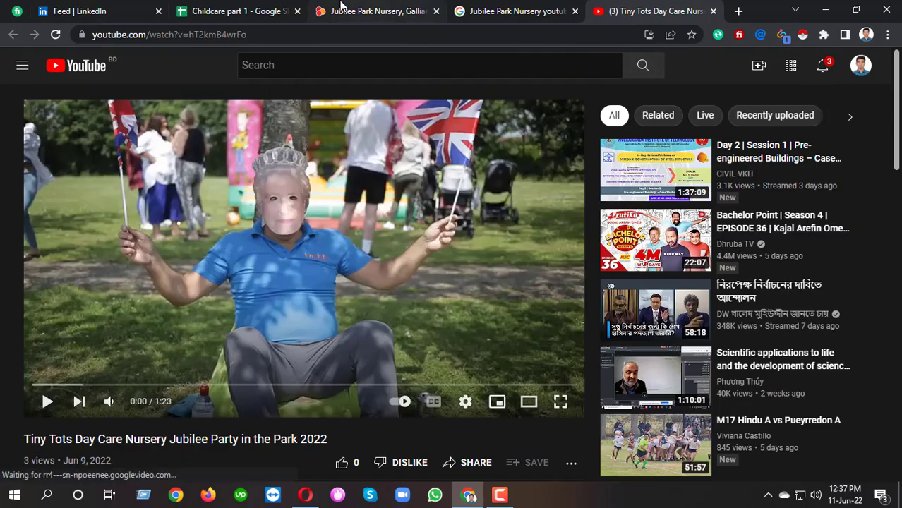
{"action": "left_click", "coordinate": [269, 10]}
{"action": "left_click", "coordinate": [332, 7]}
{"action": "left_click", "coordinate": [706, 11]}
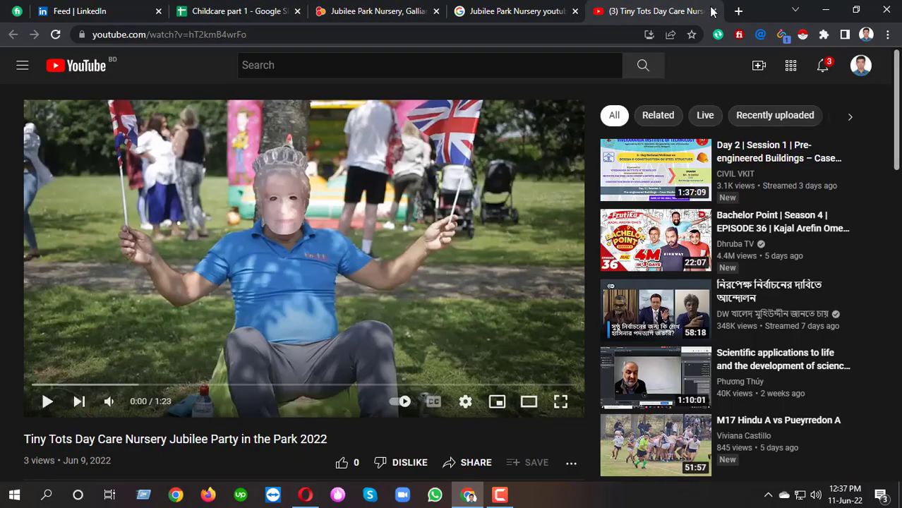
{"action": "left_click", "coordinate": [714, 11]}
- Open the nursery's website from its daynurseries.co.uk page and examine the social media links in its footer
{"action": "left_click", "coordinate": [423, 11]}
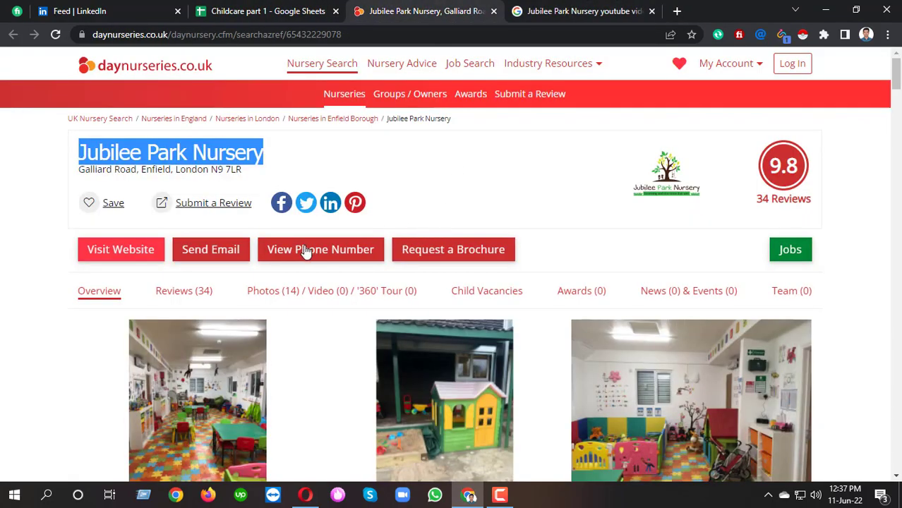
{"action": "left_click", "coordinate": [128, 252]}
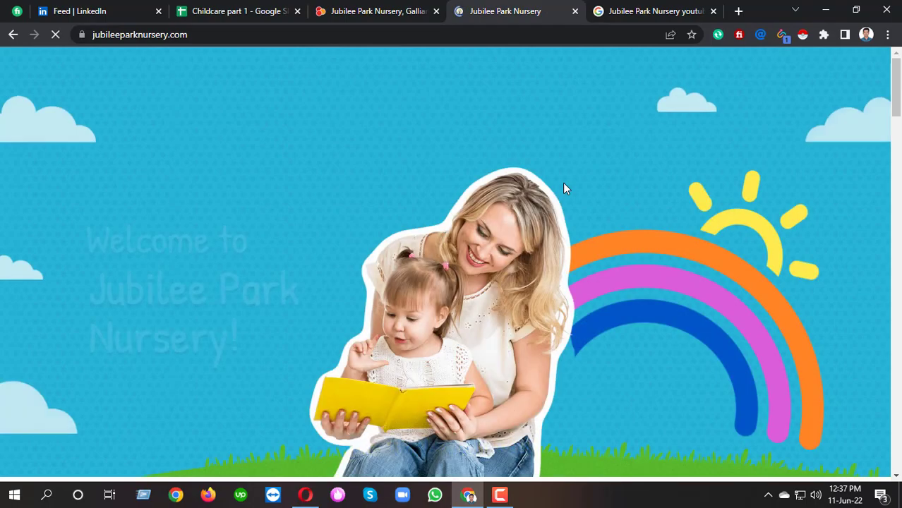
{"action": "scroll", "coordinate": [565, 189], "scroll_direction": "down", "scroll_amount": 5}
{"action": "scroll", "coordinate": [565, 187], "scroll_direction": "down", "scroll_amount": 15}
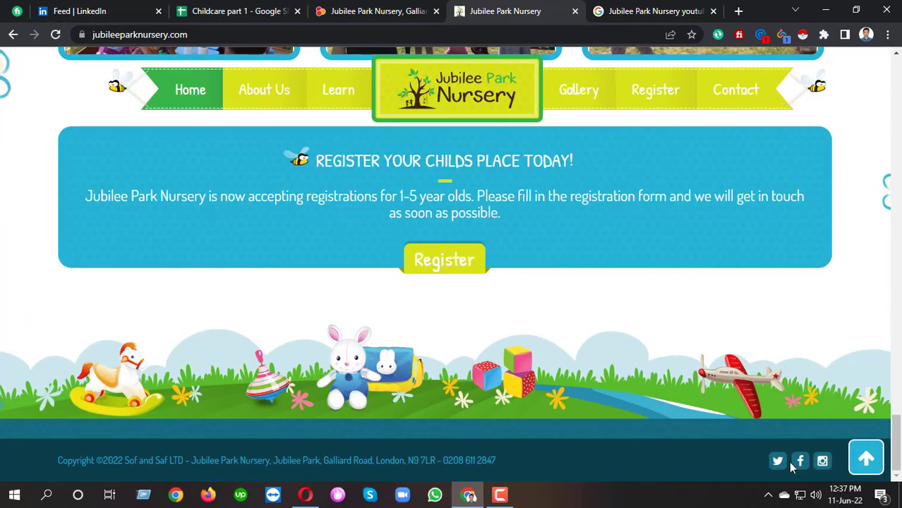
- Look through the Our Nursery gallery page on the nursery's website for a video, and return to the homepage
{"action": "scroll", "coordinate": [598, 350], "scroll_direction": "up", "scroll_amount": 10}
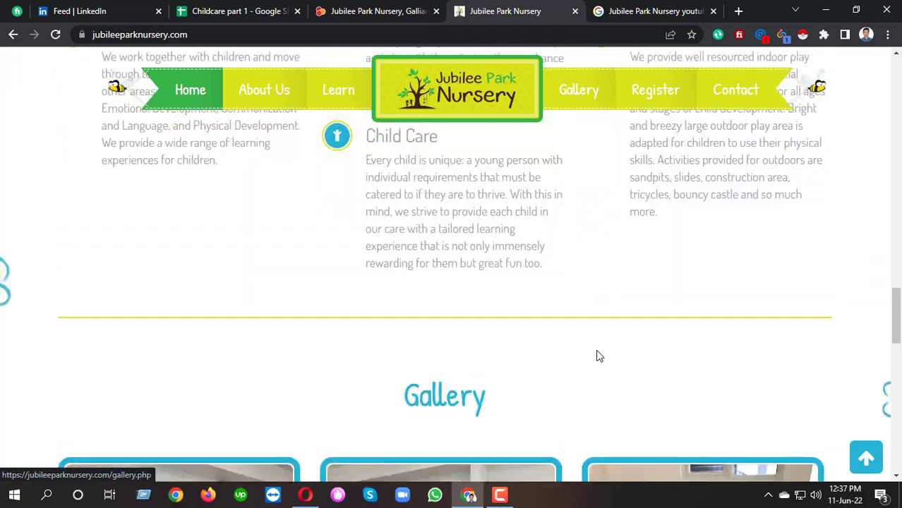
{"action": "scroll", "coordinate": [594, 350], "scroll_direction": "up", "scroll_amount": 6}
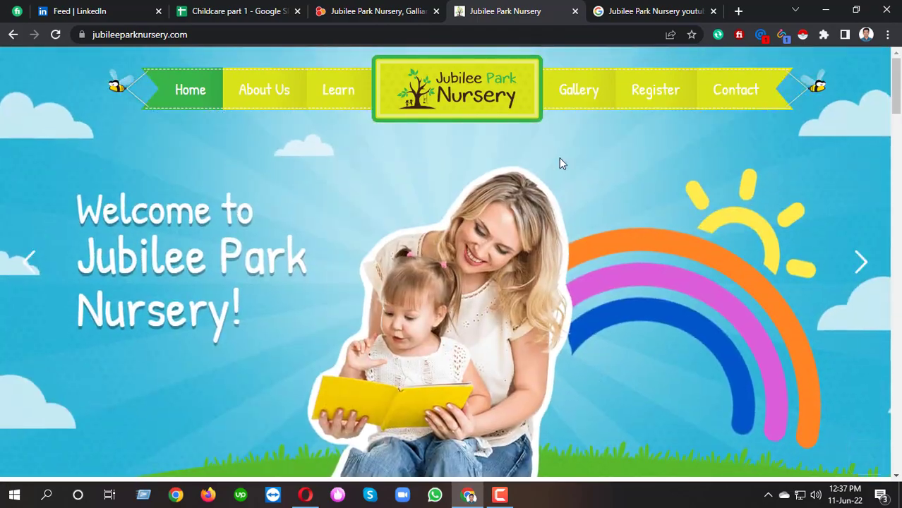
{"action": "mouse_move", "coordinate": [579, 92]}
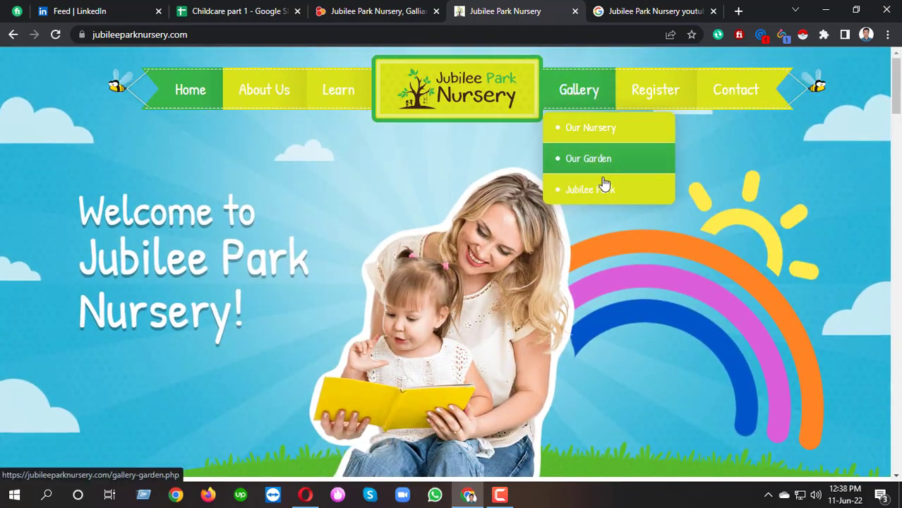
{"action": "left_click", "coordinate": [602, 186]}
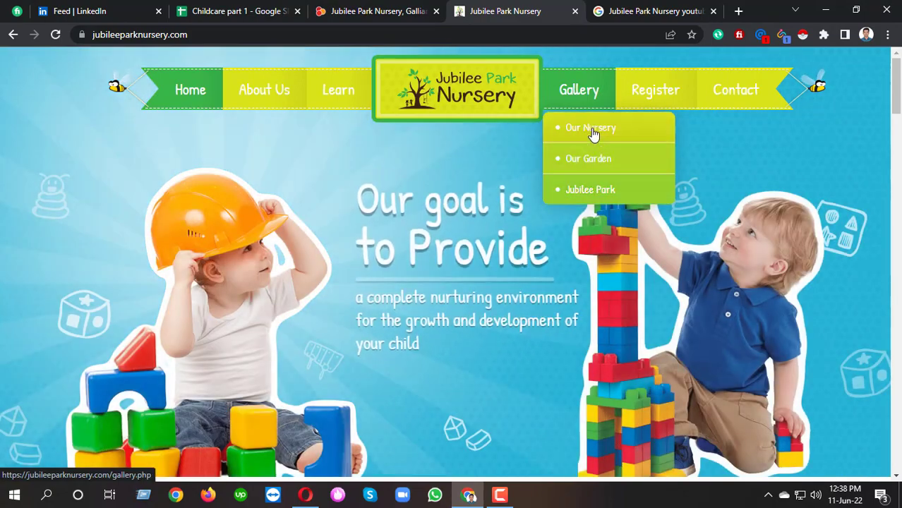
{"action": "left_click", "coordinate": [579, 94]}
{"action": "scroll", "coordinate": [403, 185], "scroll_direction": "down", "scroll_amount": 5}
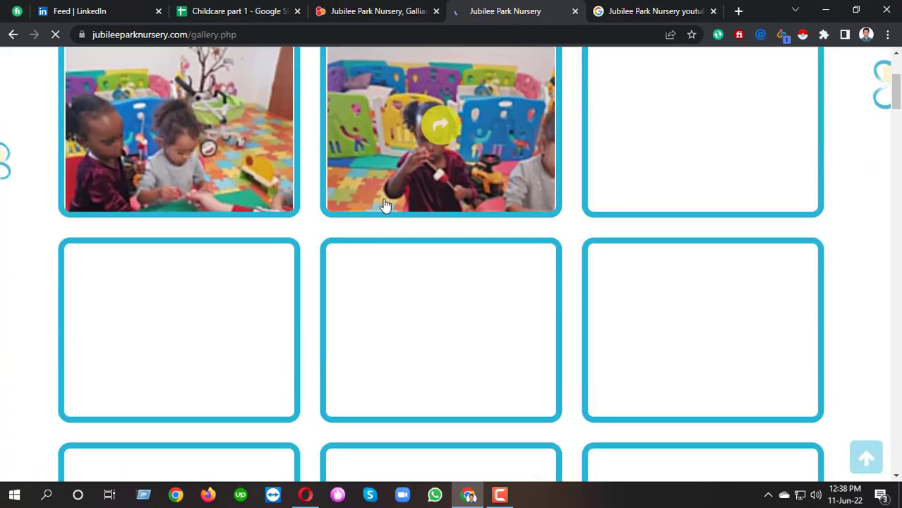
{"action": "scroll", "coordinate": [403, 185], "scroll_direction": "down", "scroll_amount": 10}
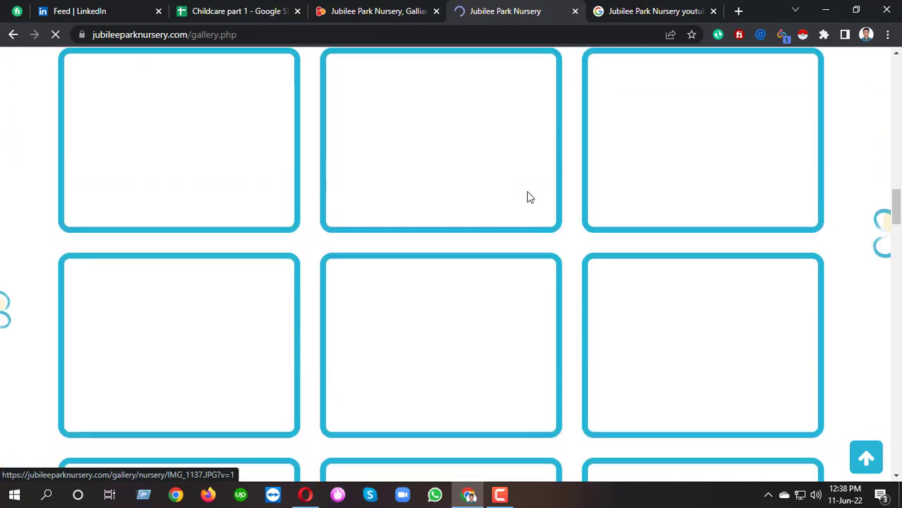
{"action": "scroll", "coordinate": [555, 201], "scroll_direction": "down", "scroll_amount": 8}
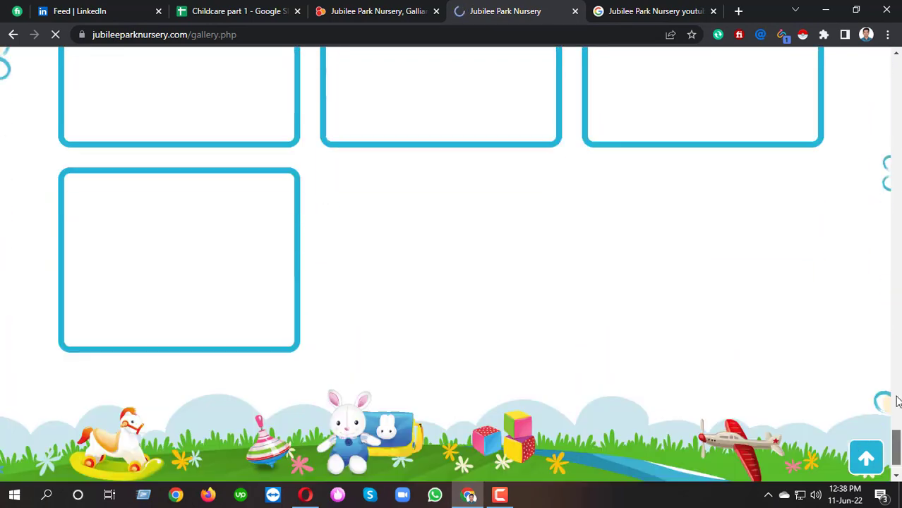
{"action": "left_click_drag", "start_coordinate": [897, 401], "coordinate": [897, 64]}
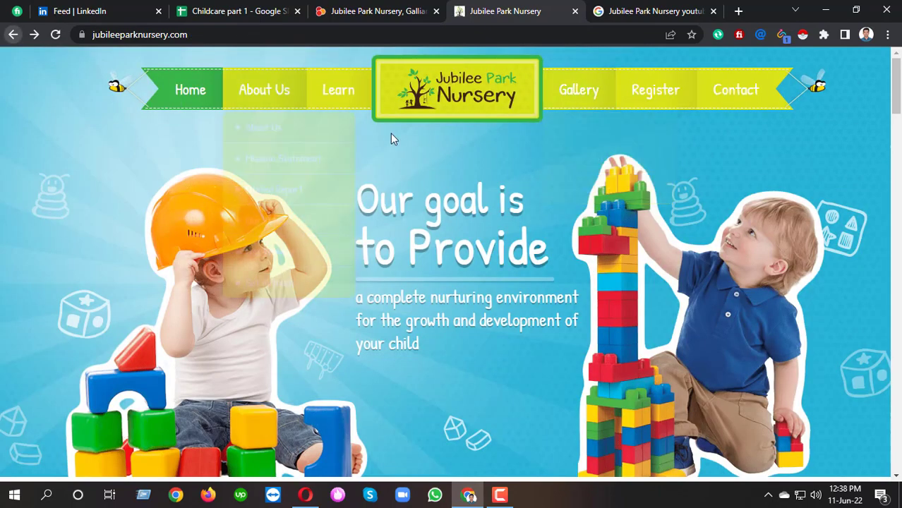
- Check the About Us options and the Learn section's Education page on the nursery's website for a video
{"action": "mouse_move", "coordinate": [327, 86]}
{"action": "mouse_move", "coordinate": [244, 97]}
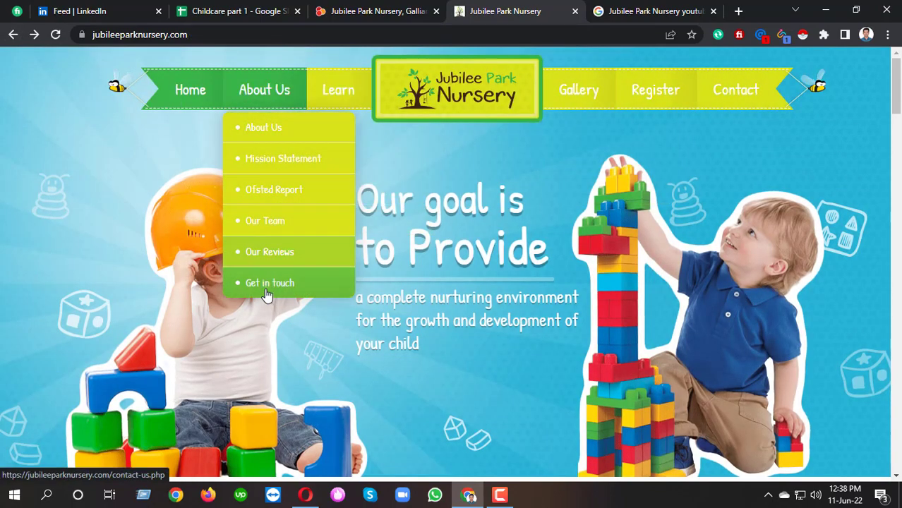
{"action": "left_click_drag", "start_coordinate": [343, 90], "coordinate": [354, 168]}
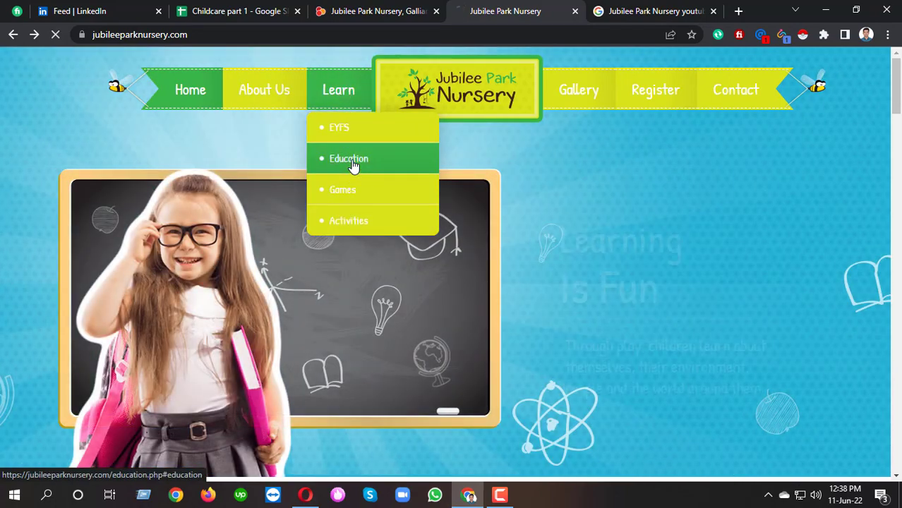
{"action": "scroll", "coordinate": [350, 173], "scroll_direction": "down", "scroll_amount": 5}
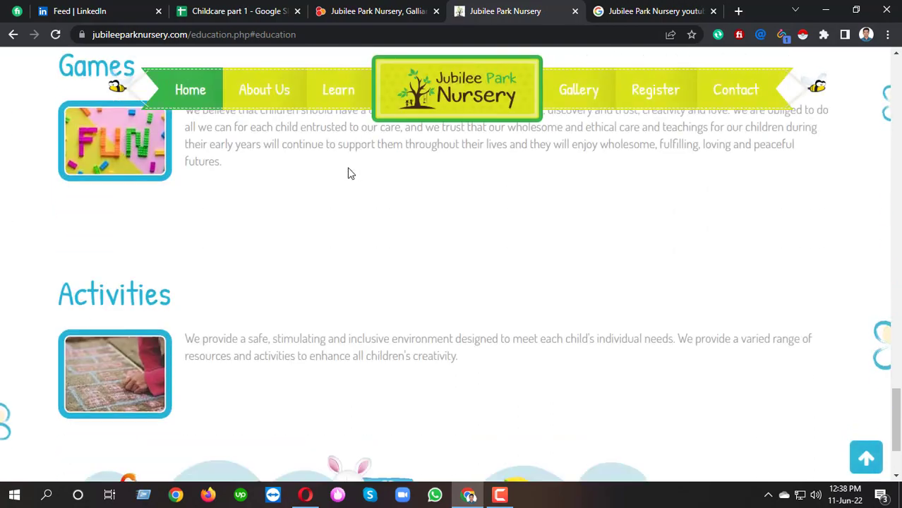
{"action": "scroll", "coordinate": [256, 208], "scroll_direction": "up", "scroll_amount": 2}
- Check the first review column's header in the sheet, and close the nursery website and Google video search tabs
{"action": "left_click", "coordinate": [392, 10]}
{"action": "left_click", "coordinate": [236, 11]}
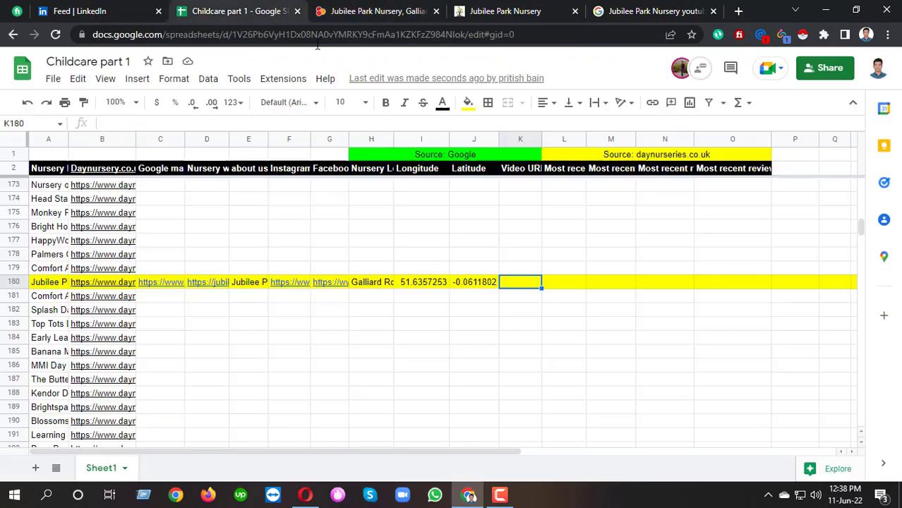
{"action": "left_click", "coordinate": [574, 176]}
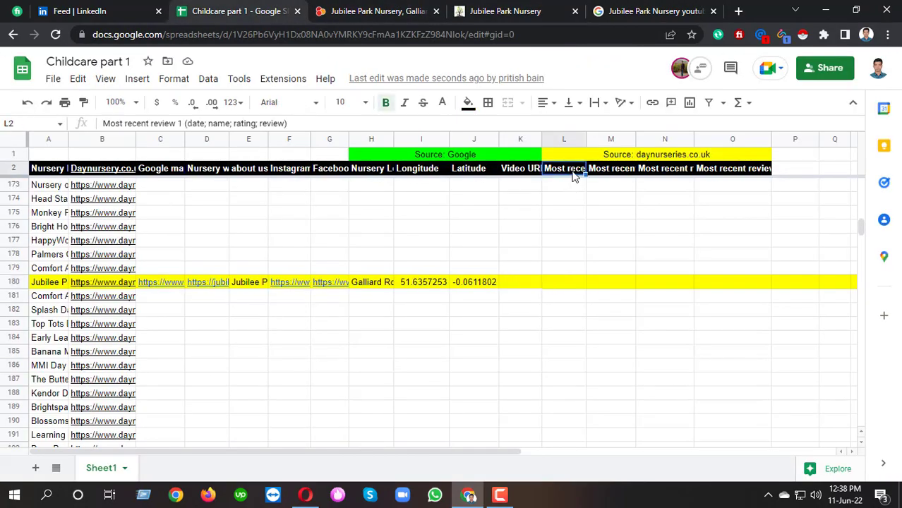
{"action": "left_click", "coordinate": [382, 11]}
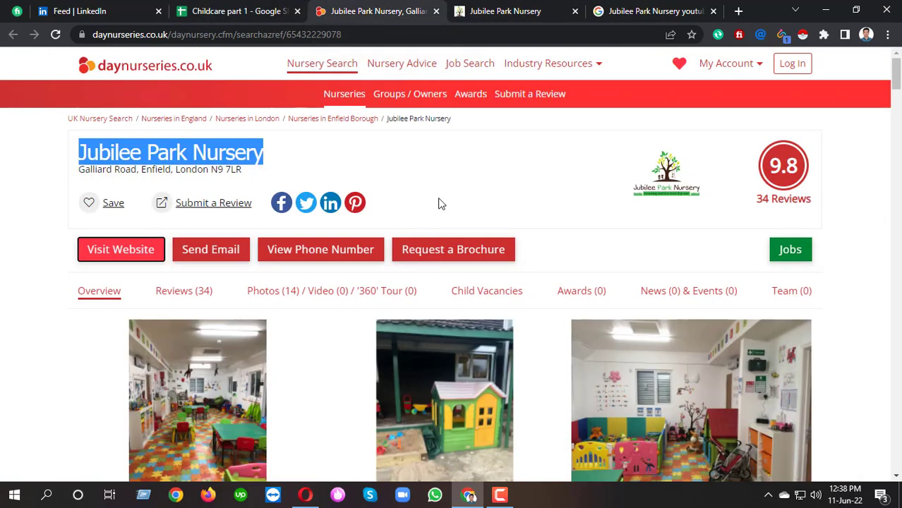
{"action": "left_click", "coordinate": [543, 11]}
{"action": "left_click", "coordinate": [576, 11]}
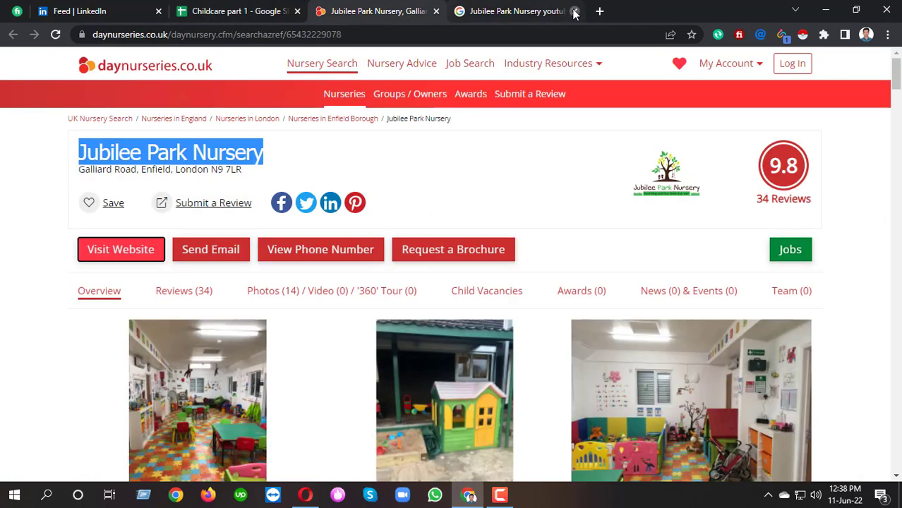
{"action": "left_click", "coordinate": [574, 10]}
- Examine the sheet's daynurseries.co.uk link column and the required format in the first review column's header
{"action": "left_click", "coordinate": [268, 10]}
{"action": "left_click", "coordinate": [103, 139]}
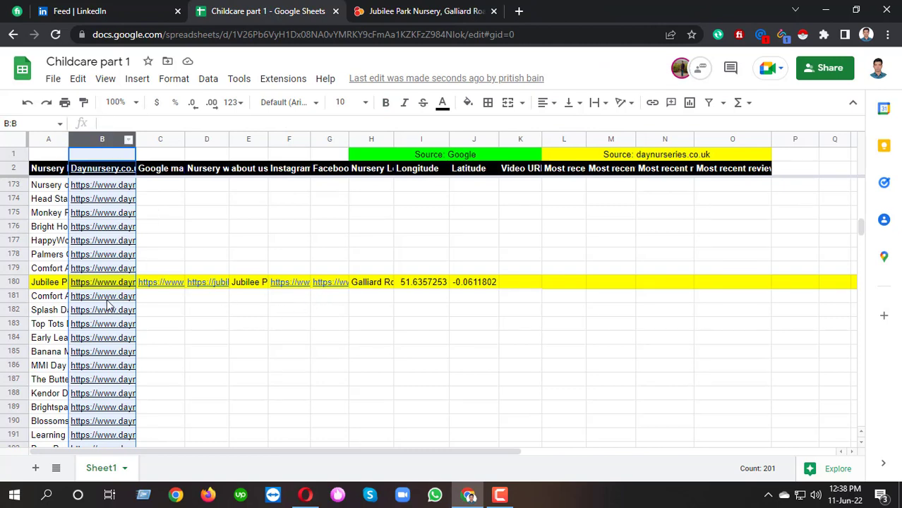
{"action": "left_click", "coordinate": [564, 140]}
{"action": "left_click", "coordinate": [723, 140]}
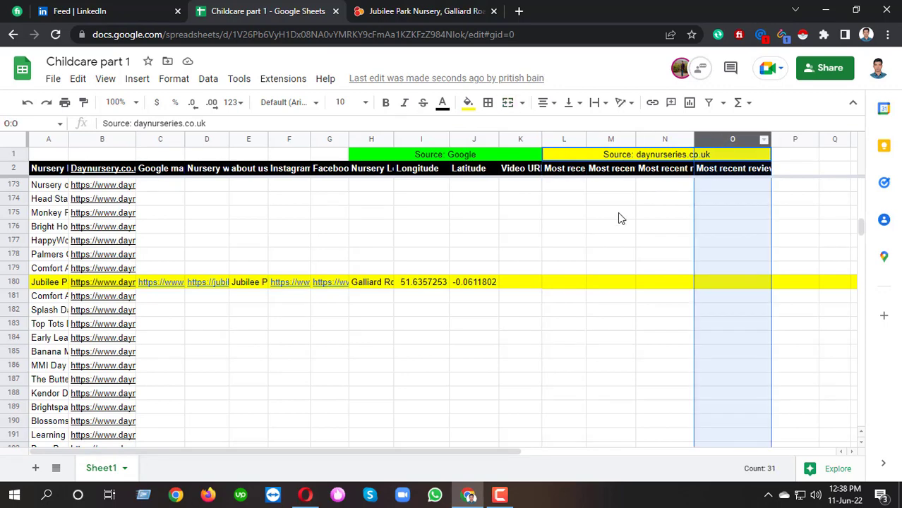
{"action": "left_click", "coordinate": [574, 170]}
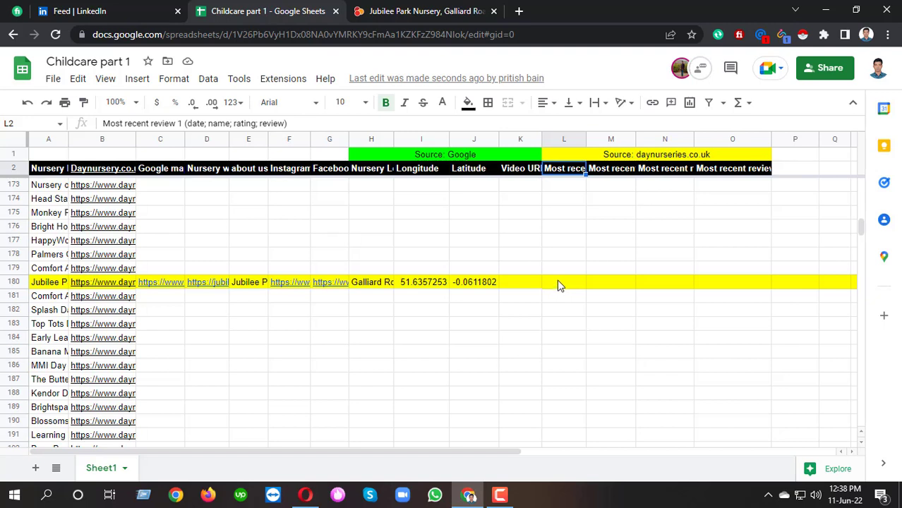
- Copy the format text "date; name; rating; review" from the header in L2 into cell H184
{"action": "left_click_drag", "start_coordinate": [187, 123], "coordinate": [286, 127]}
{"action": "key", "text": "ctrl+c"}
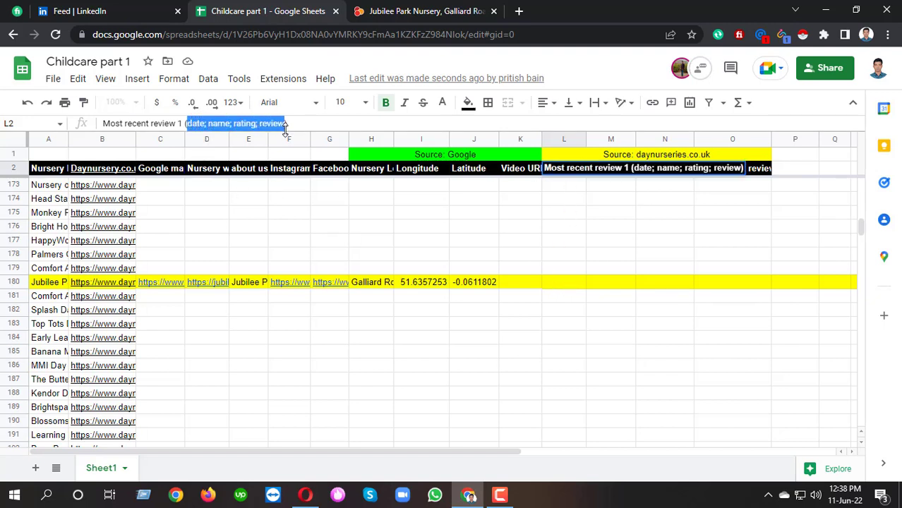
{"action": "left_click", "coordinate": [379, 338]}
{"action": "key", "text": "ctrl+v"}
{"action": "left_click", "coordinate": [442, 361]}
- Go through the date, name, rating and review parts of the format text in H184, and clear the cell
{"action": "left_click", "coordinate": [363, 342]}
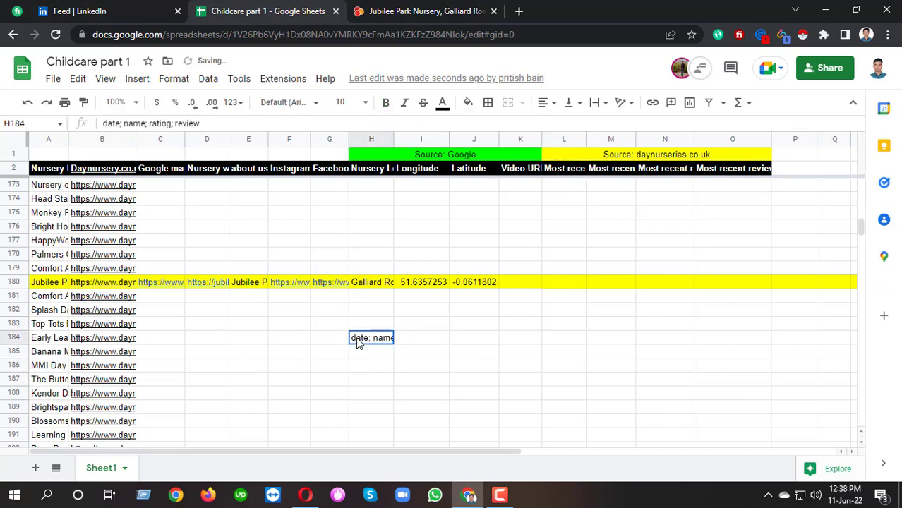
{"action": "double_click", "coordinate": [386, 342]}
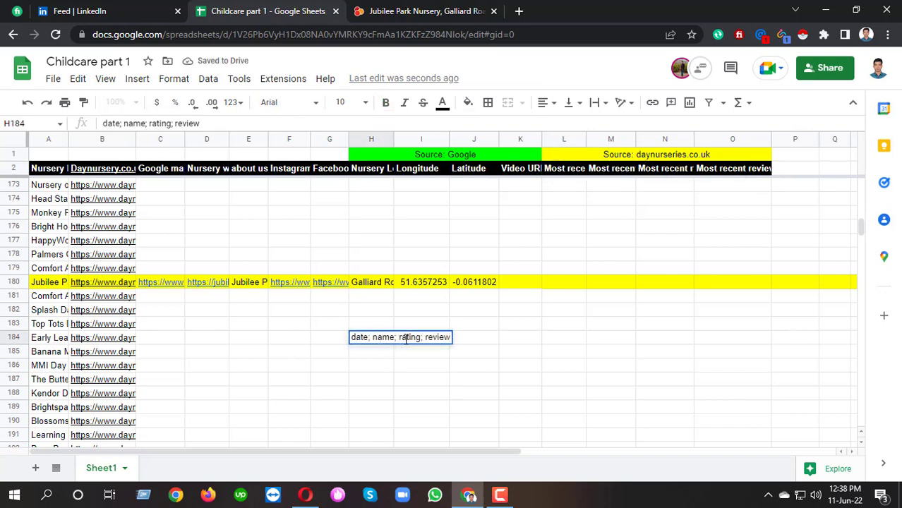
{"action": "double_click", "coordinate": [361, 338]}
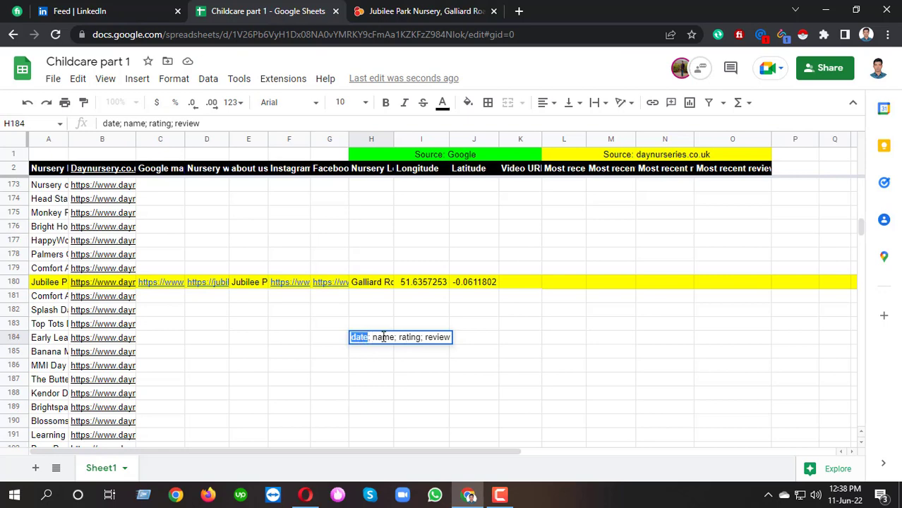
{"action": "double_click", "coordinate": [383, 338]}
{"action": "double_click", "coordinate": [416, 336]}
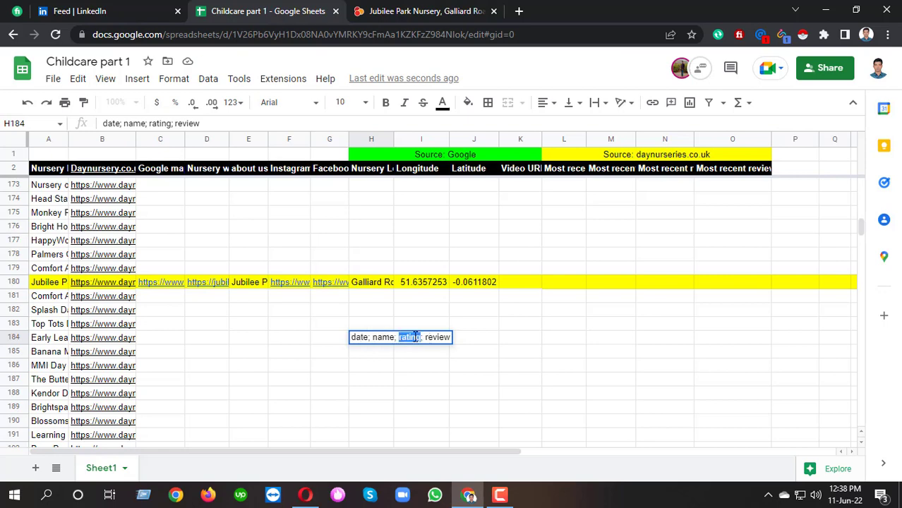
{"action": "triple_click", "coordinate": [431, 337]}
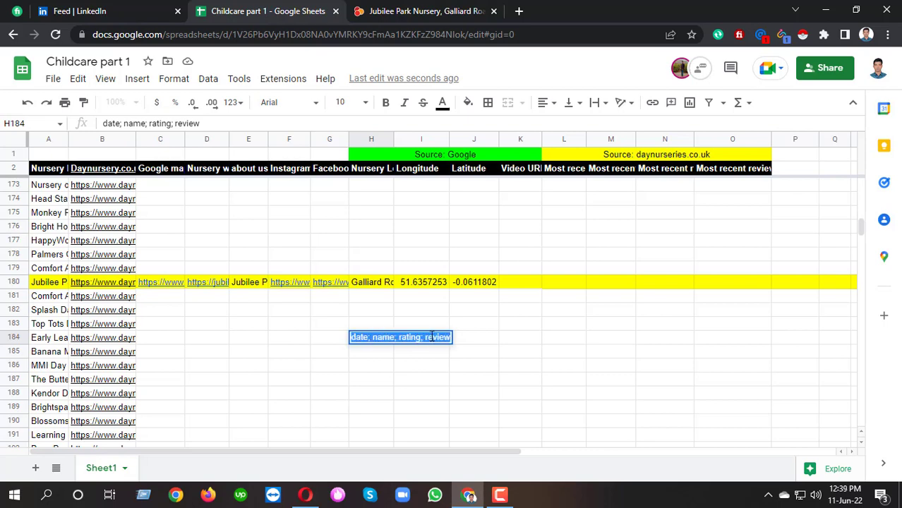
{"action": "key", "text": "BackSpace"}
{"action": "left_click", "coordinate": [368, 367]}
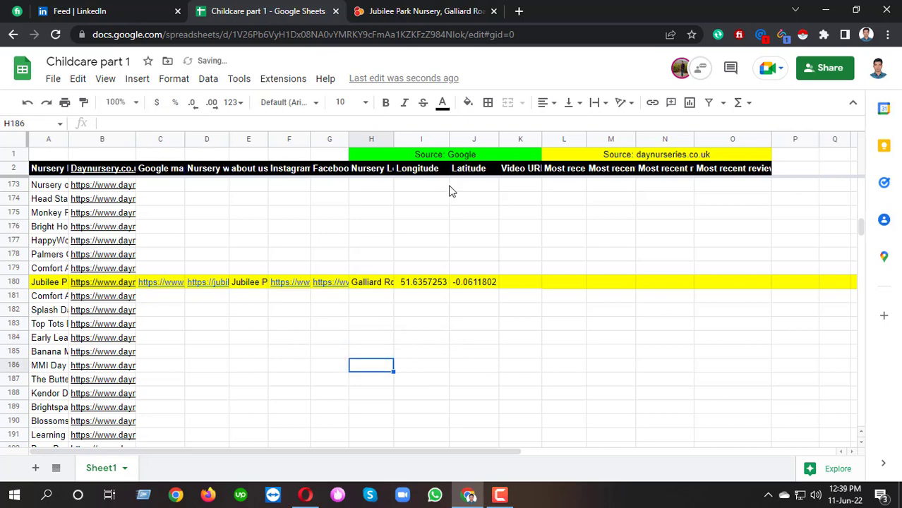
- Open Jubilee Park Nursery's reviews on its daynurseries.co.uk page and order them by Most Recent First
{"action": "left_click", "coordinate": [561, 282]}
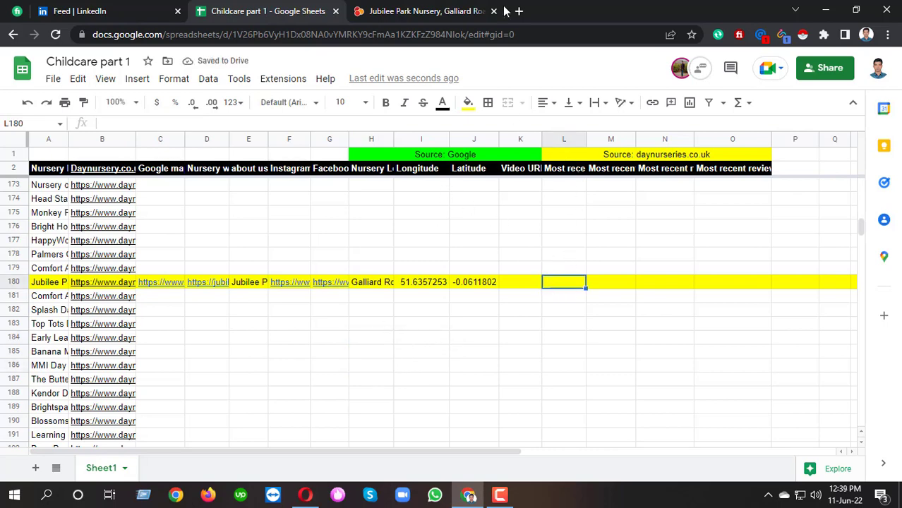
{"action": "left_click", "coordinate": [452, 11]}
{"action": "scroll", "coordinate": [482, 262], "scroll_direction": "down", "scroll_amount": 5}
{"action": "scroll", "coordinate": [482, 262], "scroll_direction": "up", "scroll_amount": 10}
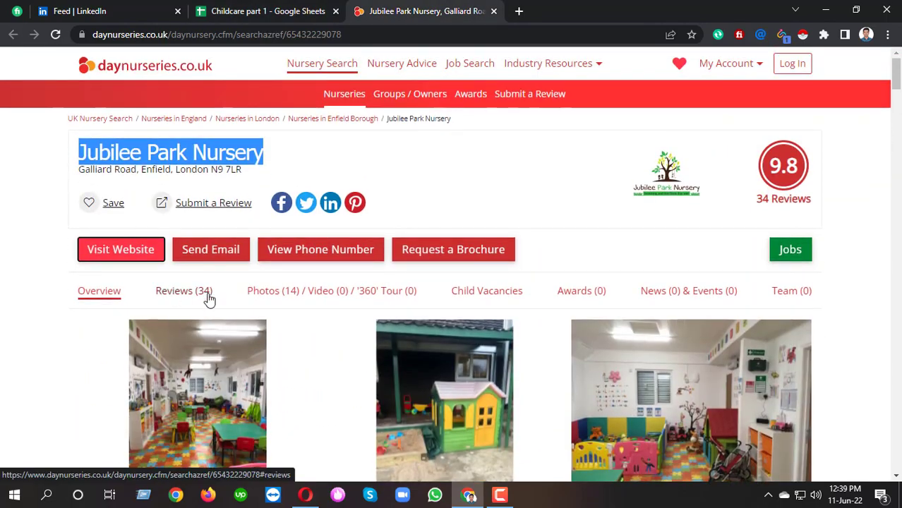
{"action": "left_click", "coordinate": [185, 292]}
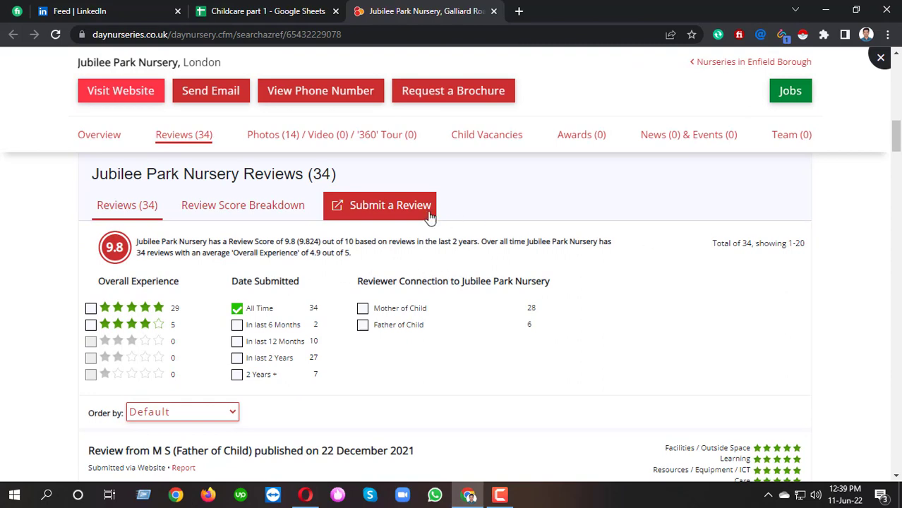
{"action": "scroll", "coordinate": [187, 338], "scroll_direction": "down", "scroll_amount": 2}
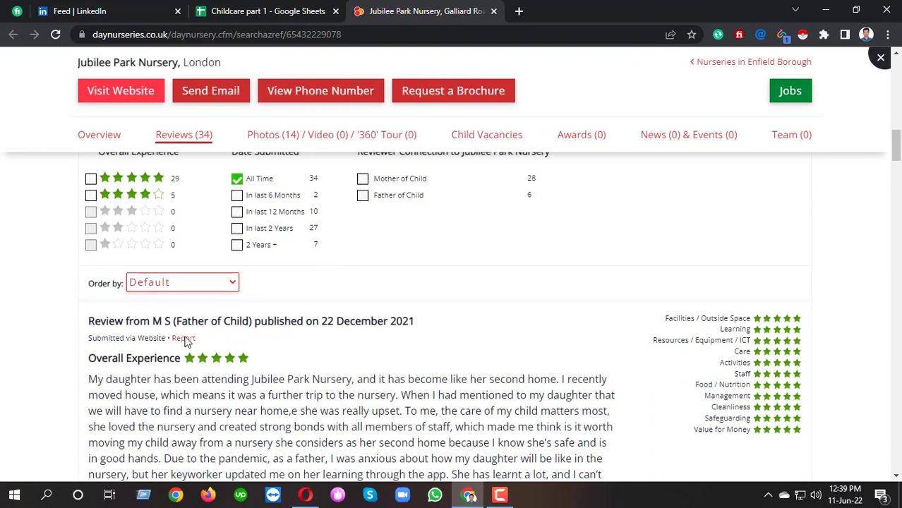
{"action": "left_click", "coordinate": [134, 286]}
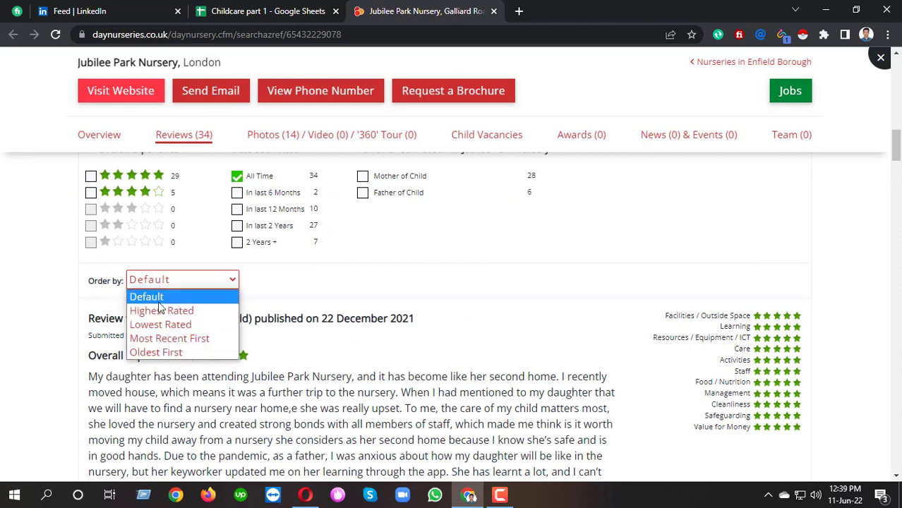
{"action": "left_click", "coordinate": [188, 341]}
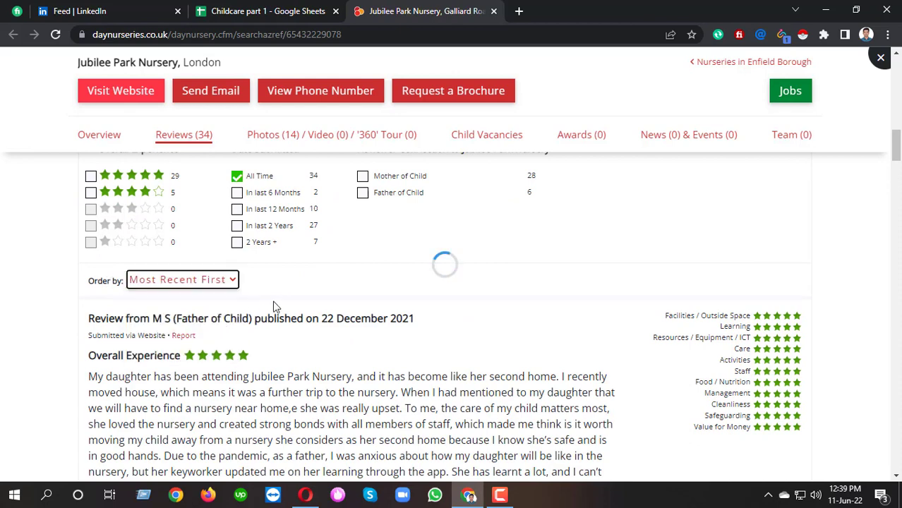
- Enter the newest review's publication date in L180 as "22/12/2021;"
{"action": "scroll", "coordinate": [338, 274], "scroll_direction": "down", "scroll_amount": 1}
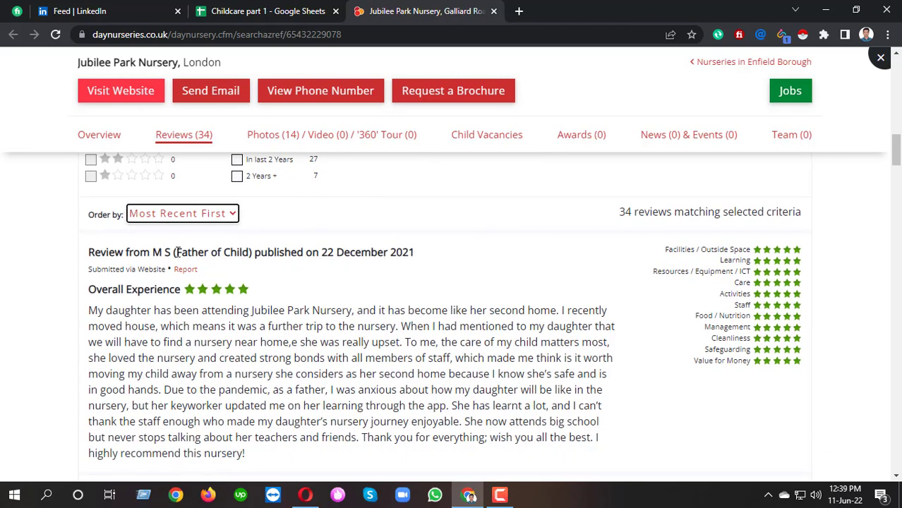
{"action": "left_click_drag", "start_coordinate": [176, 252], "coordinate": [385, 261]}
{"action": "left_click", "coordinate": [385, 261]}
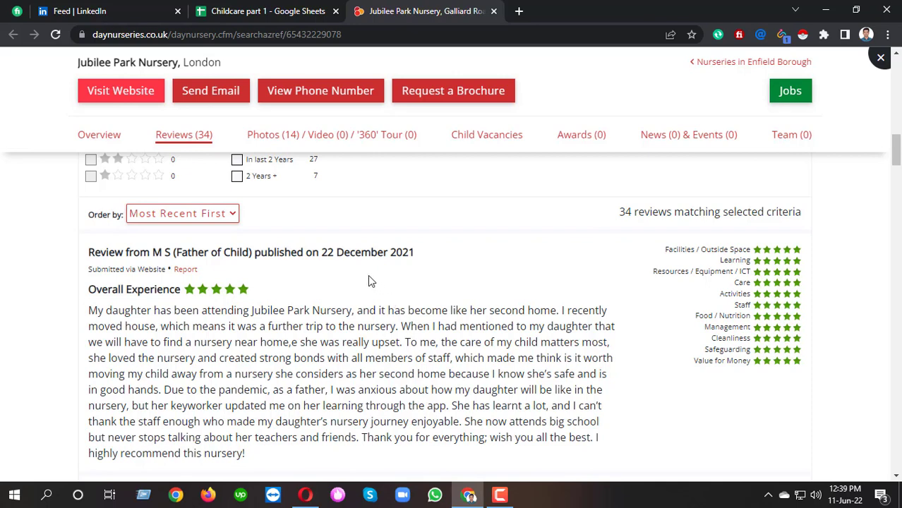
{"action": "left_click_drag", "start_coordinate": [324, 253], "coordinate": [417, 258]}
{"action": "left_click", "coordinate": [399, 252]}
{"action": "left_click", "coordinate": [268, 11]}
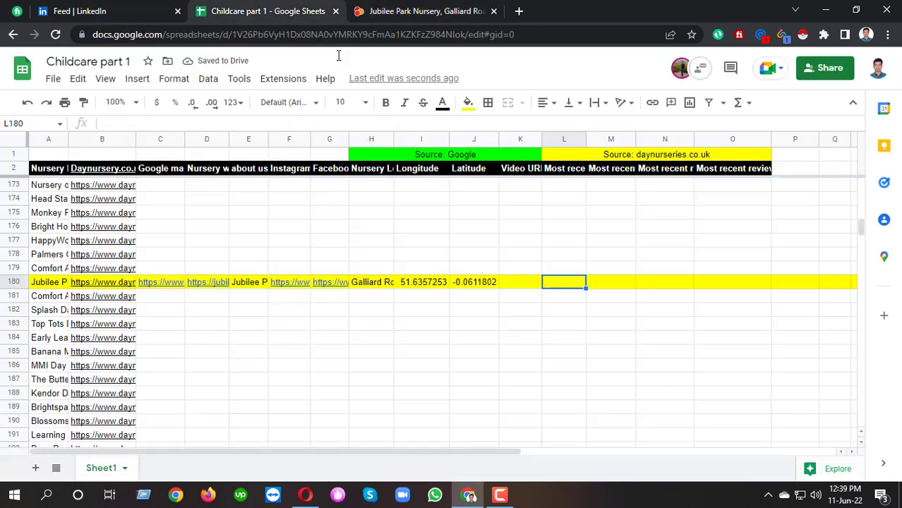
{"action": "double_click", "coordinate": [572, 280]}
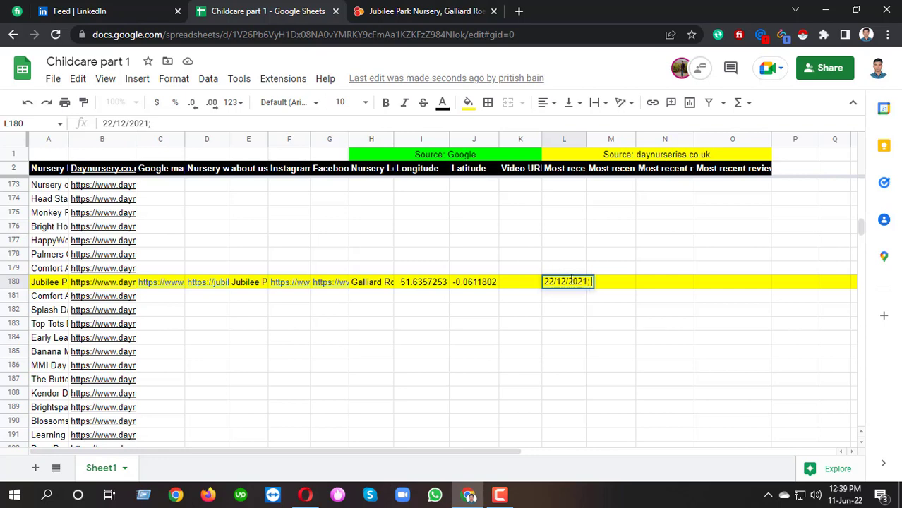
- Copy the newest review's author name from the nursery page into L180 after the date, followed by a semicolon
{"action": "left_click", "coordinate": [401, 11]}
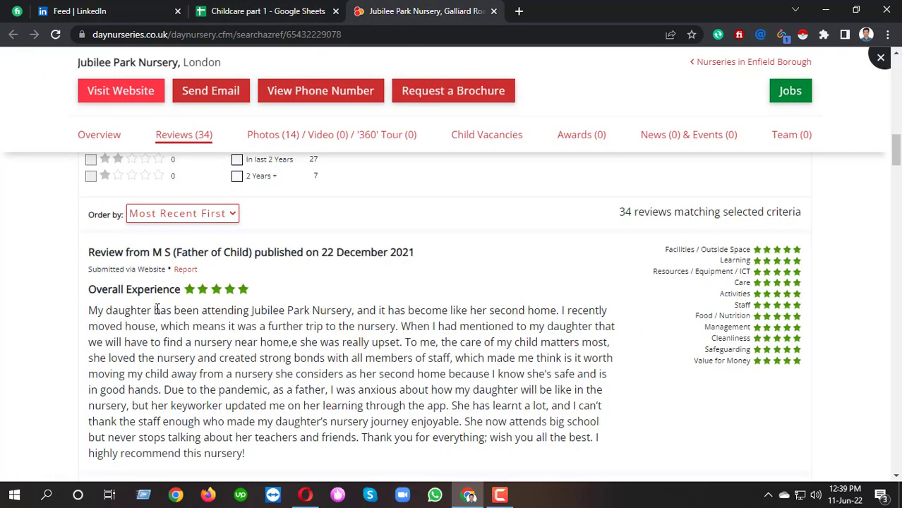
{"action": "left_click_drag", "start_coordinate": [156, 250], "coordinate": [173, 252]}
{"action": "left_click", "coordinate": [248, 9]}
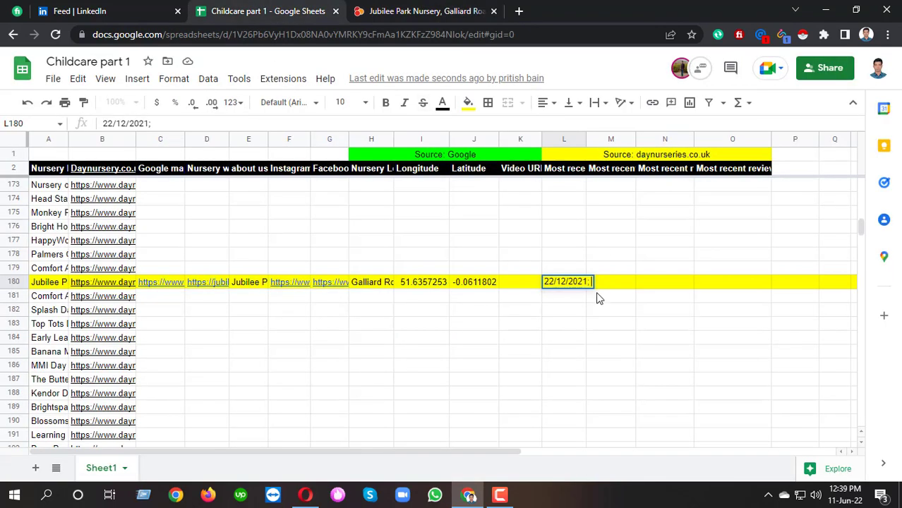
{"action": "key", "text": "ctrl+v"}
{"action": "left_click", "coordinate": [565, 175]}
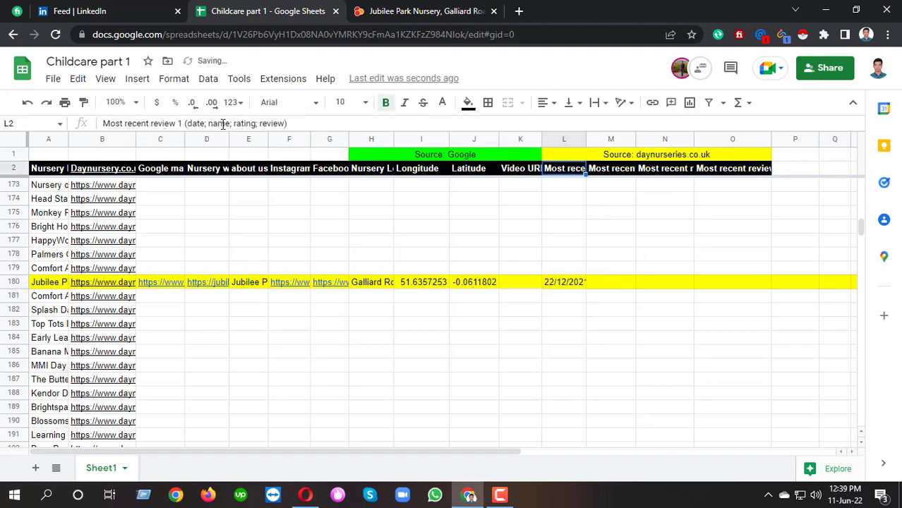
{"action": "double_click", "coordinate": [575, 284]}
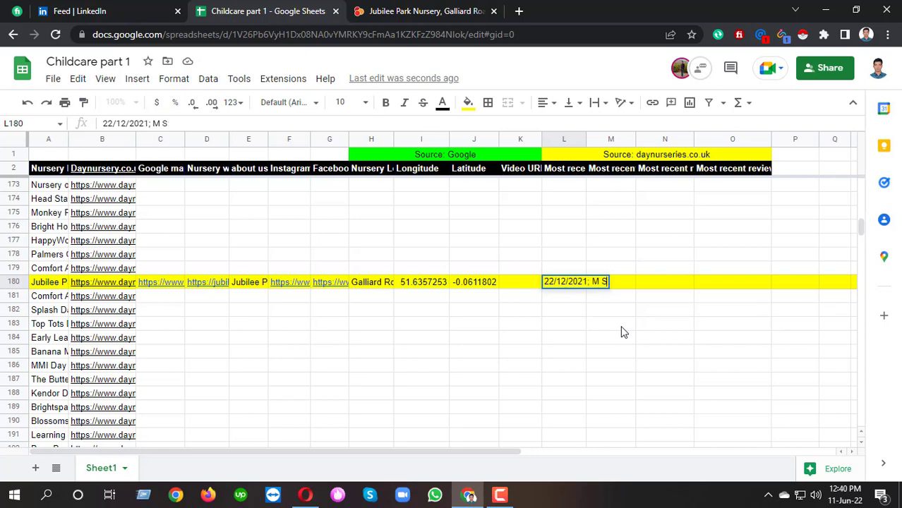
{"action": "type", "text": ";"}
- Compare the Overall Experience star ratings across the nursery's reviews on daynurseries.co.uk
{"action": "left_click", "coordinate": [424, 11]}
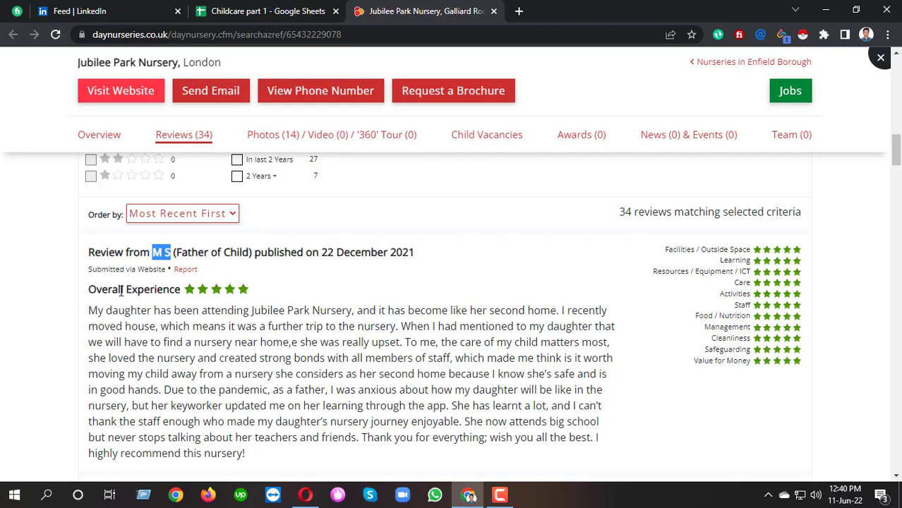
{"action": "triple_click", "coordinate": [200, 295]}
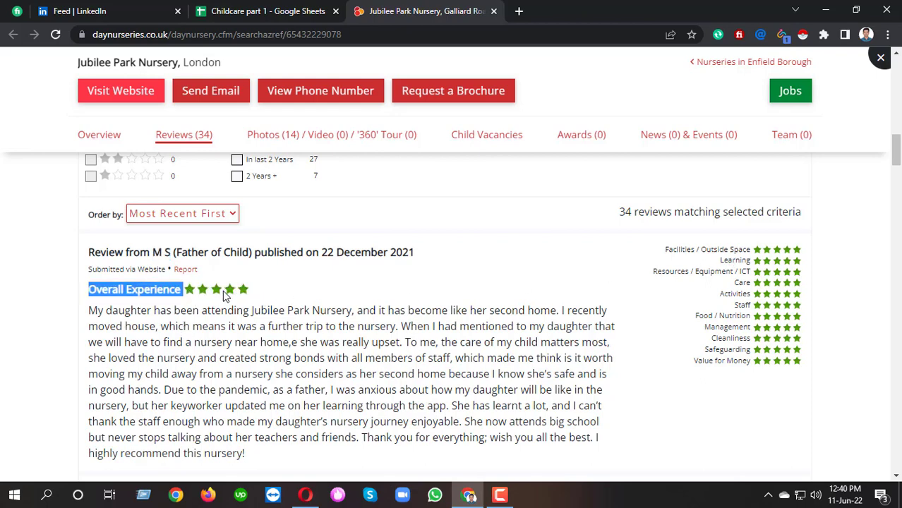
{"action": "left_click", "coordinate": [202, 311]}
{"action": "scroll", "coordinate": [247, 311], "scroll_direction": "down", "scroll_amount": 5}
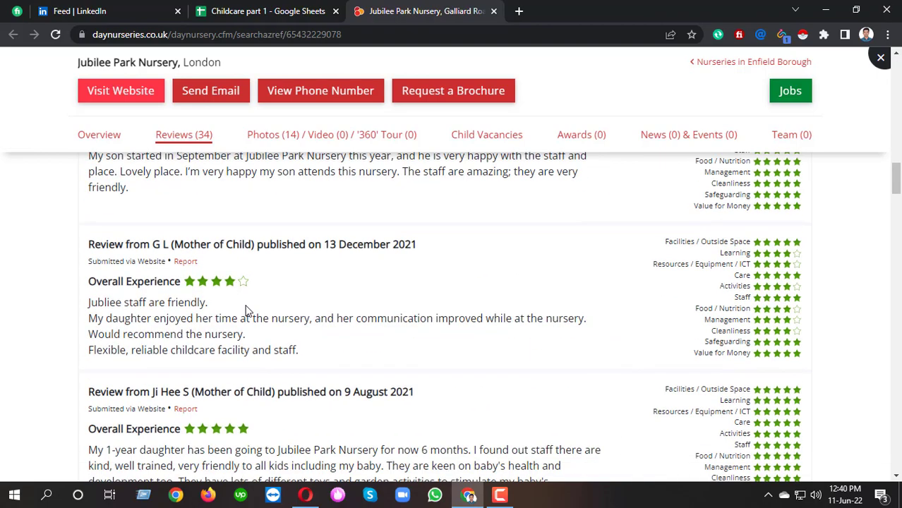
{"action": "scroll", "coordinate": [225, 291], "scroll_direction": "up", "scroll_amount": 5}
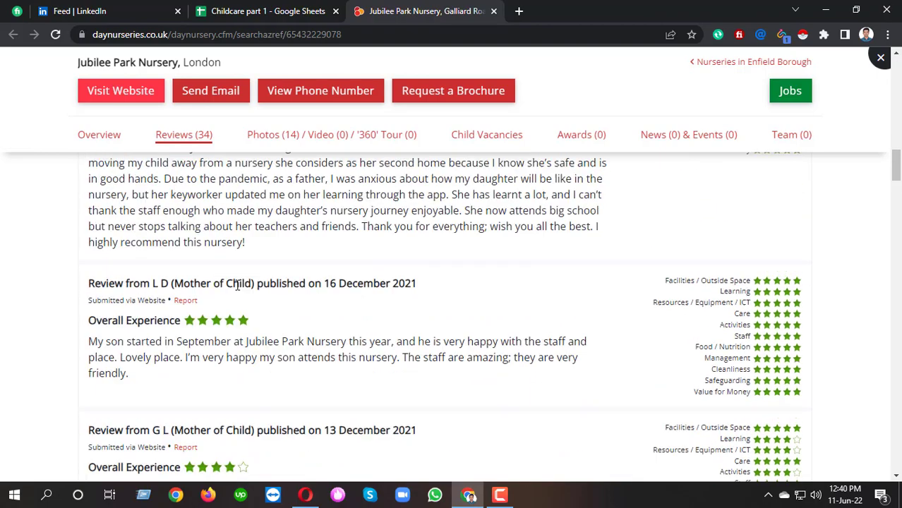
{"action": "scroll", "coordinate": [239, 285], "scroll_direction": "down", "scroll_amount": 3}
{"action": "scroll", "coordinate": [240, 290], "scroll_direction": "up", "scroll_amount": 3}
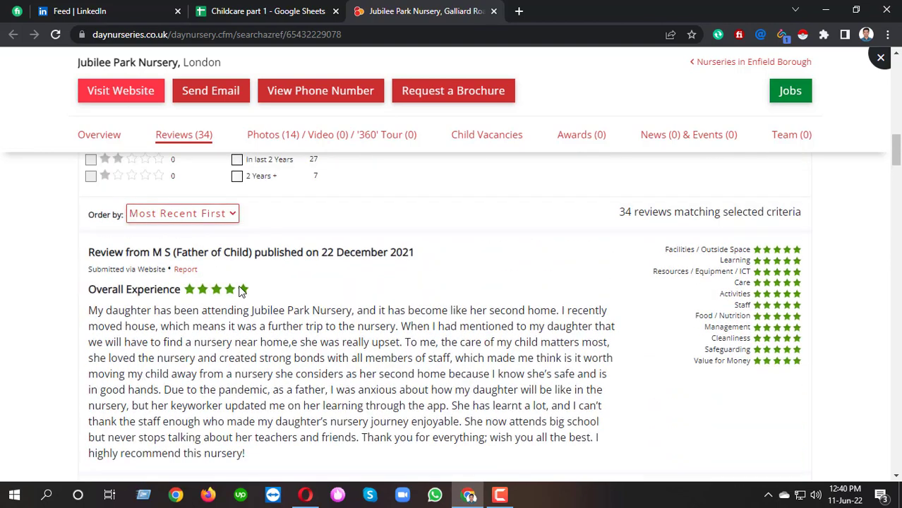
{"action": "scroll", "coordinate": [239, 288], "scroll_direction": "down", "scroll_amount": 3}
{"action": "scroll", "coordinate": [242, 283], "scroll_direction": "down", "scroll_amount": 1}
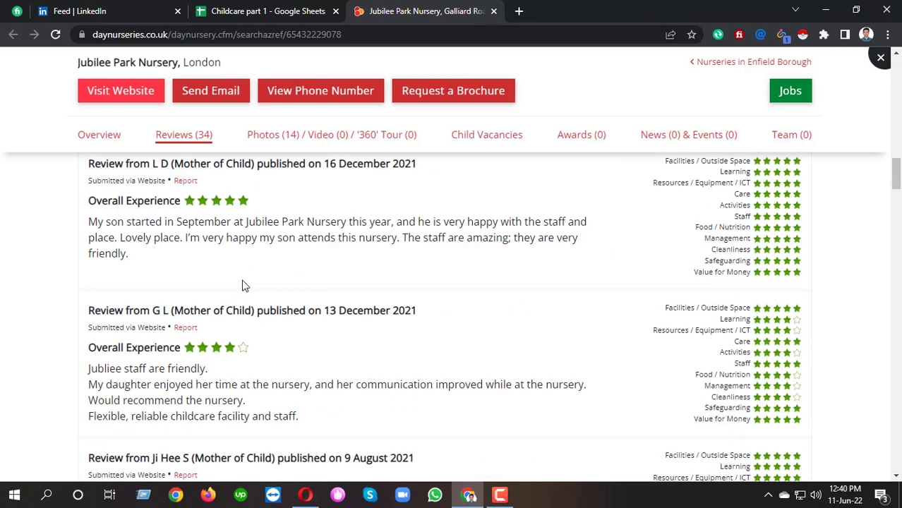
{"action": "scroll", "coordinate": [238, 274], "scroll_direction": "down", "scroll_amount": 1}
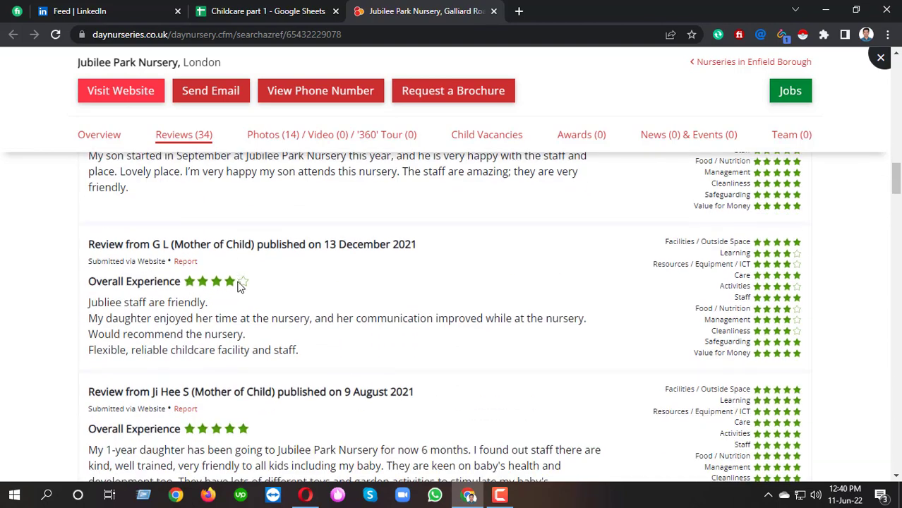
{"action": "scroll", "coordinate": [238, 282], "scroll_direction": "down", "scroll_amount": 6}
{"action": "scroll", "coordinate": [236, 278], "scroll_direction": "down", "scroll_amount": 3}
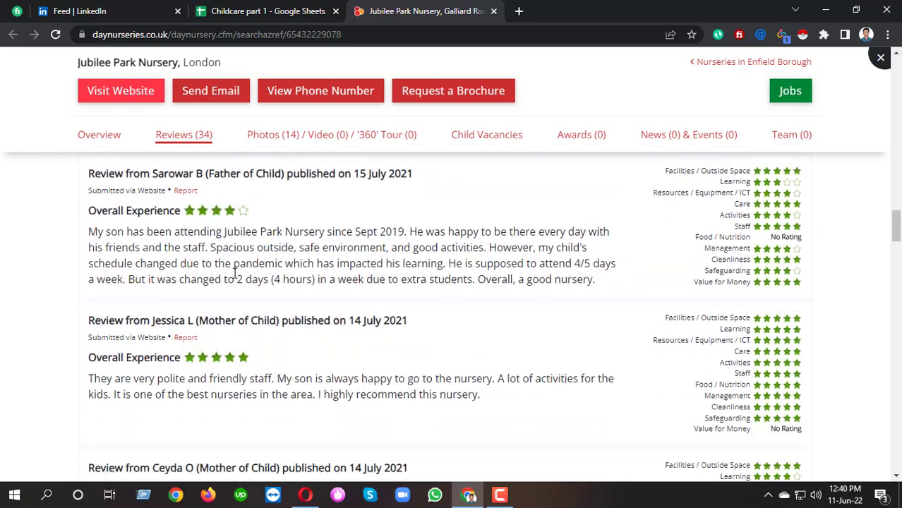
{"action": "scroll", "coordinate": [276, 269], "scroll_direction": "down", "scroll_amount": 2}
{"action": "scroll", "coordinate": [275, 271], "scroll_direction": "down", "scroll_amount": 2}
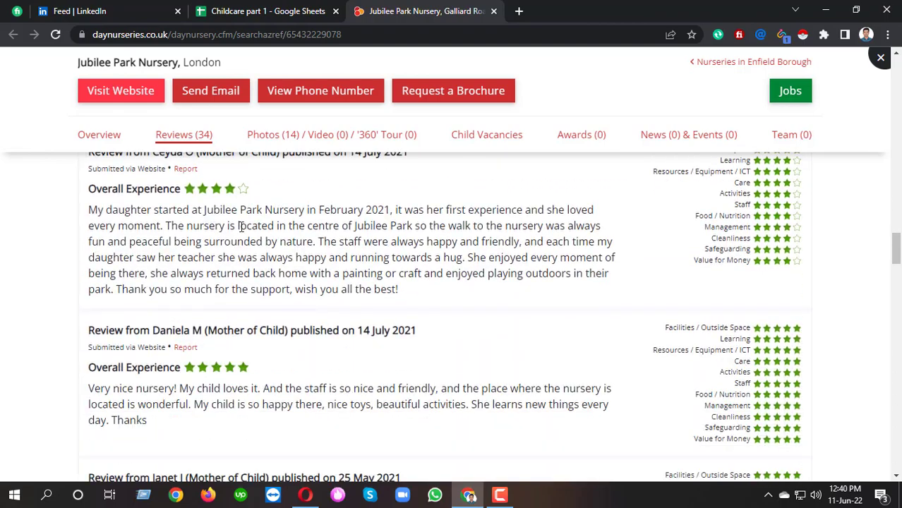
{"action": "scroll", "coordinate": [282, 274], "scroll_direction": "down", "scroll_amount": 6}
{"action": "scroll", "coordinate": [281, 281], "scroll_direction": "up", "scroll_amount": 20}
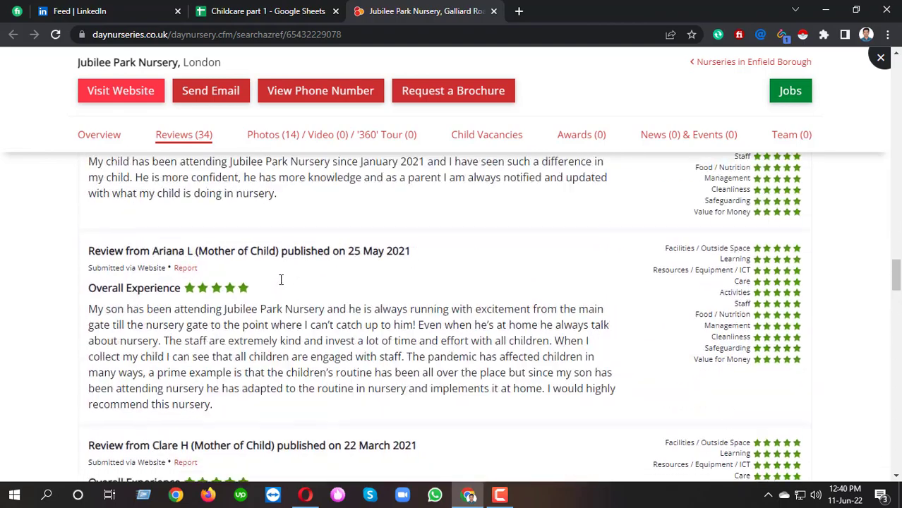
{"action": "scroll", "coordinate": [280, 280], "scroll_direction": "up", "scroll_amount": 3}
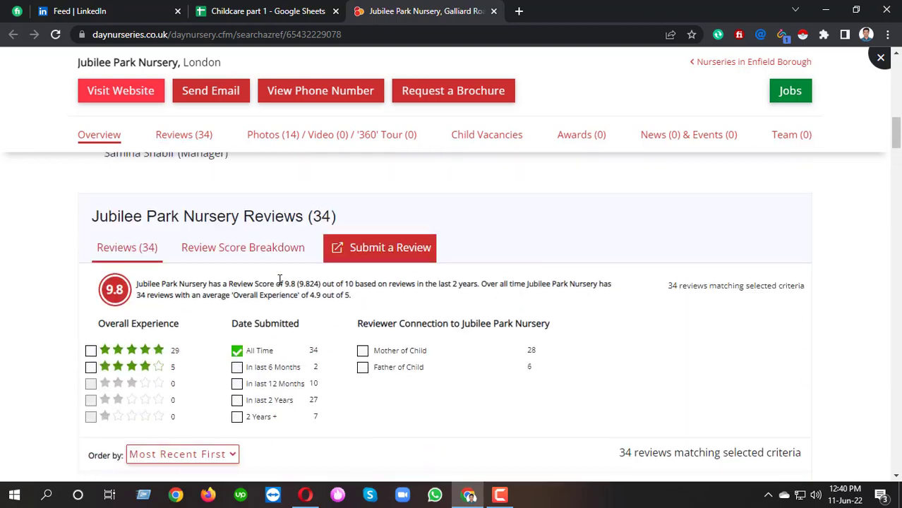
- Add the newest review's overall rating to L180 after the name as "5;"
{"action": "scroll", "coordinate": [281, 280], "scroll_direction": "down", "scroll_amount": 4}
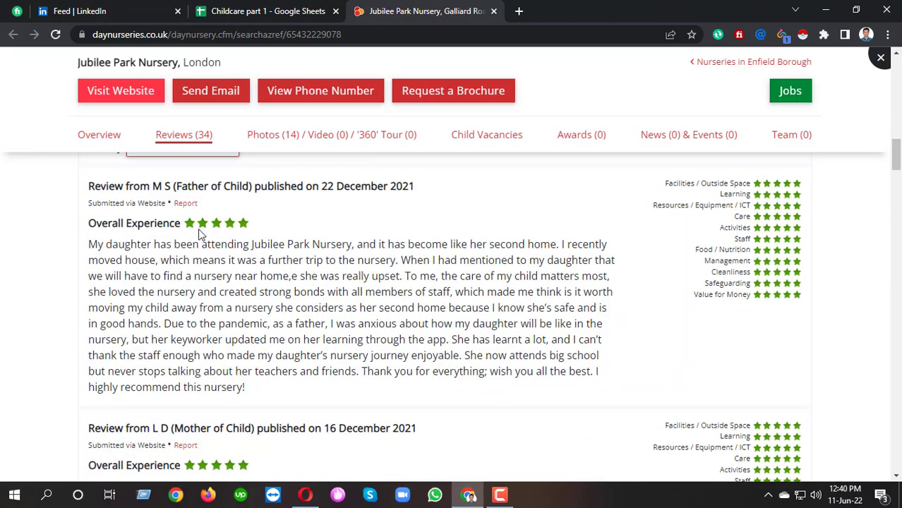
{"action": "left_click", "coordinate": [289, 10]}
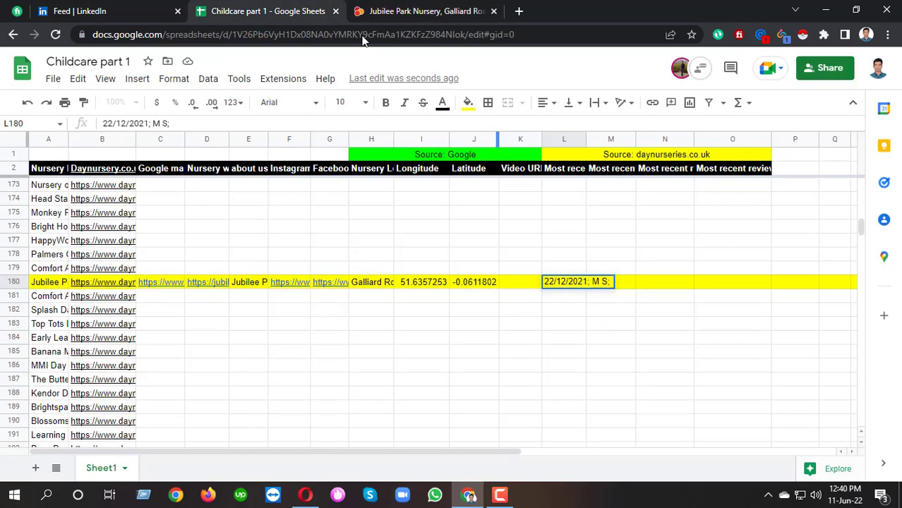
{"action": "type", "text": "5;"}
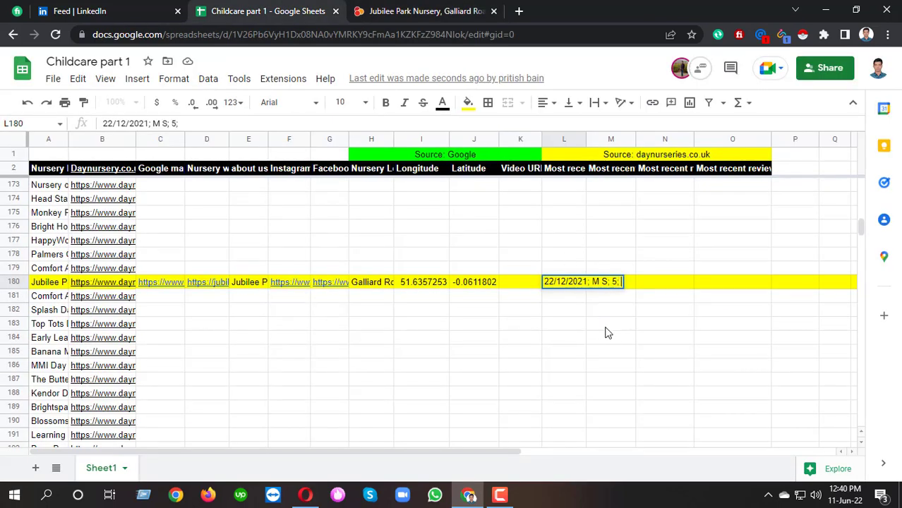
- Copy the full text of the 22 December 2021 review, strip its formatting in a blank browser tab, and append it to L180
{"action": "left_click", "coordinate": [392, 10]}
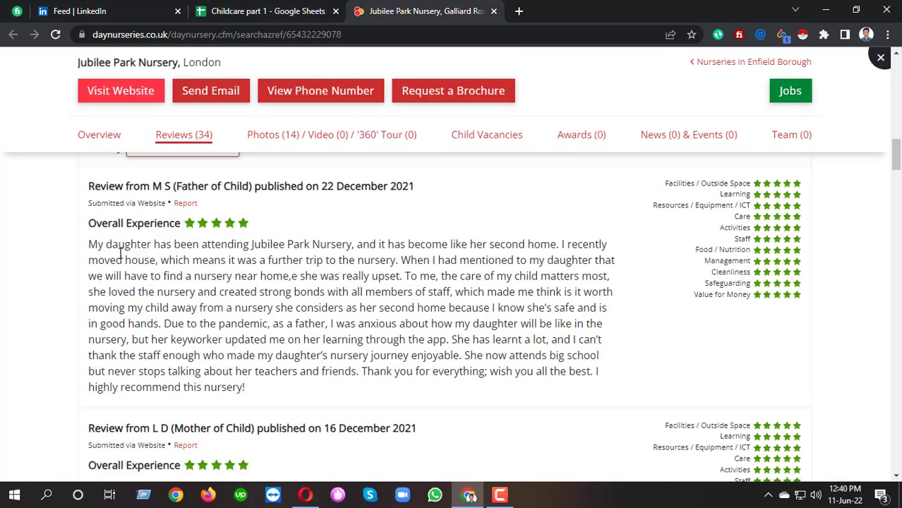
{"action": "left_click_drag", "start_coordinate": [90, 246], "coordinate": [253, 388]}
{"action": "key", "text": "ctrl+c"}
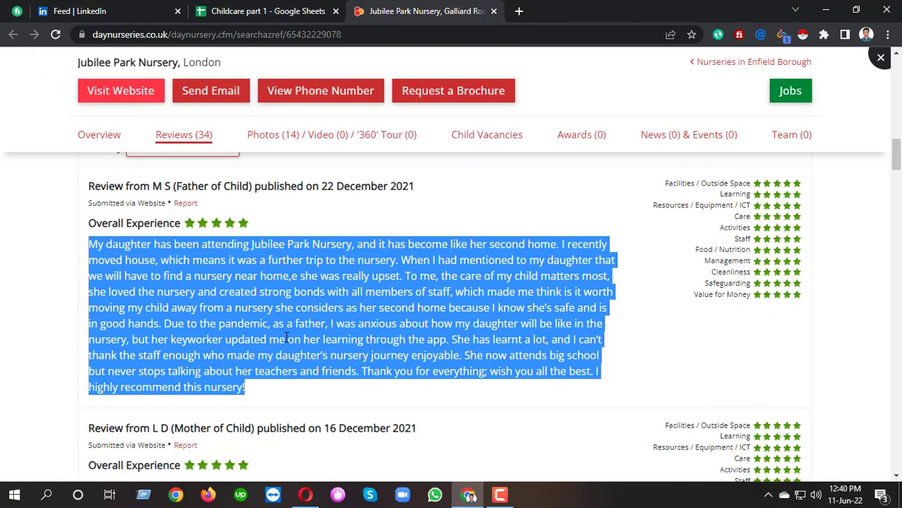
{"action": "left_click", "coordinate": [519, 11]}
{"action": "key", "text": "ctrl+v"}
{"action": "key", "text": "ctrl+a"}
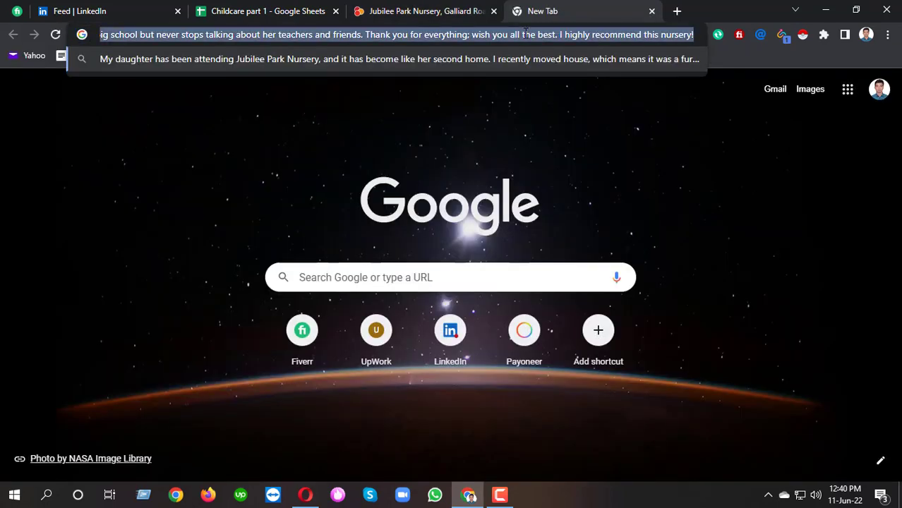
{"action": "key", "text": "ctrl+x"}
{"action": "left_click", "coordinate": [278, 10]}
{"action": "key", "text": "ctrl+v"}
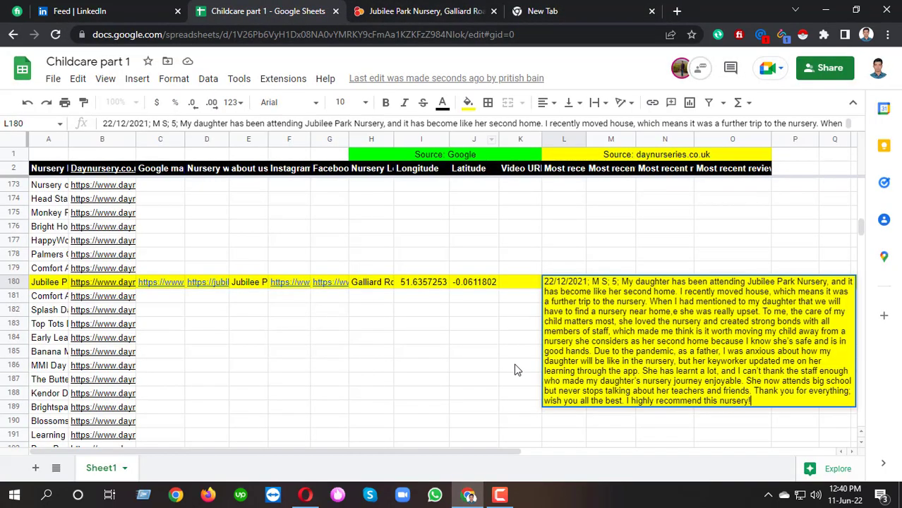
{"action": "left_click", "coordinate": [516, 370]}
{"action": "left_click", "coordinate": [599, 287]}
- Go over the four most recent review headers in L2:O2 and select M180 for the second review
{"action": "left_click", "coordinate": [562, 168]}
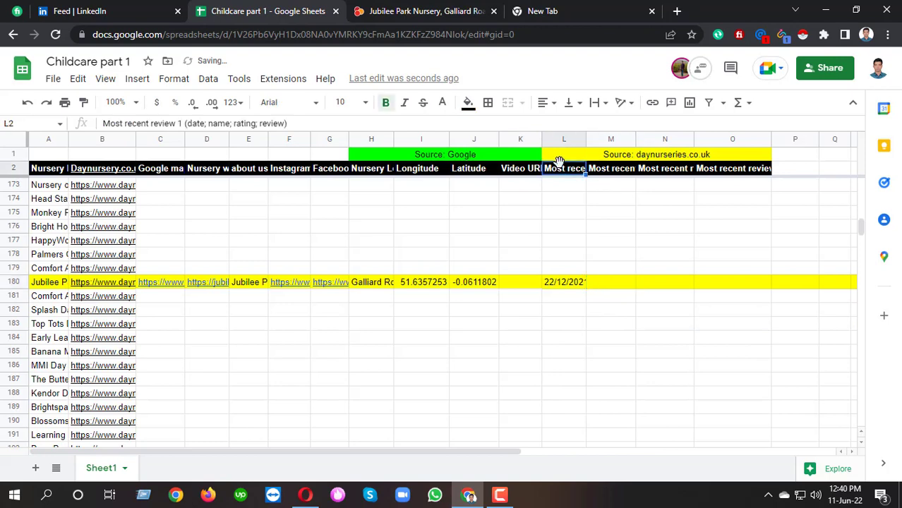
{"action": "left_click_drag", "start_coordinate": [565, 169], "coordinate": [719, 169]}
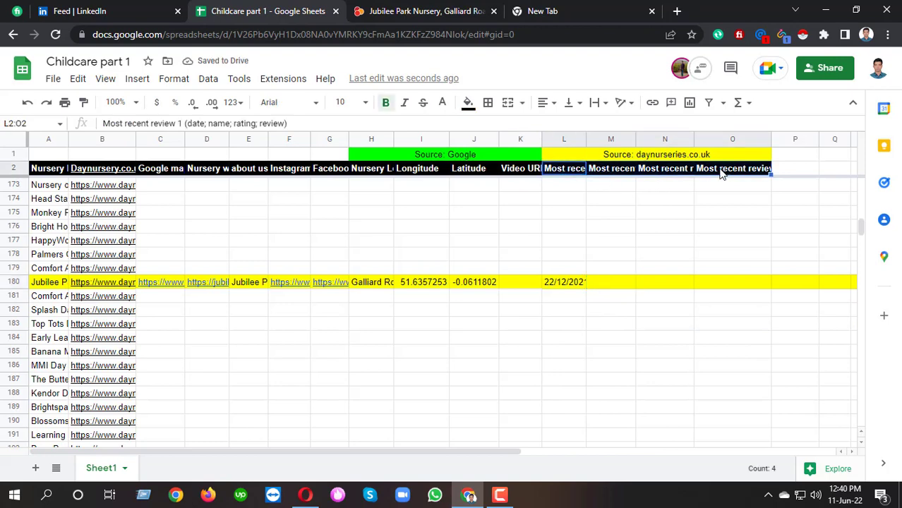
{"action": "left_click", "coordinate": [612, 287]}
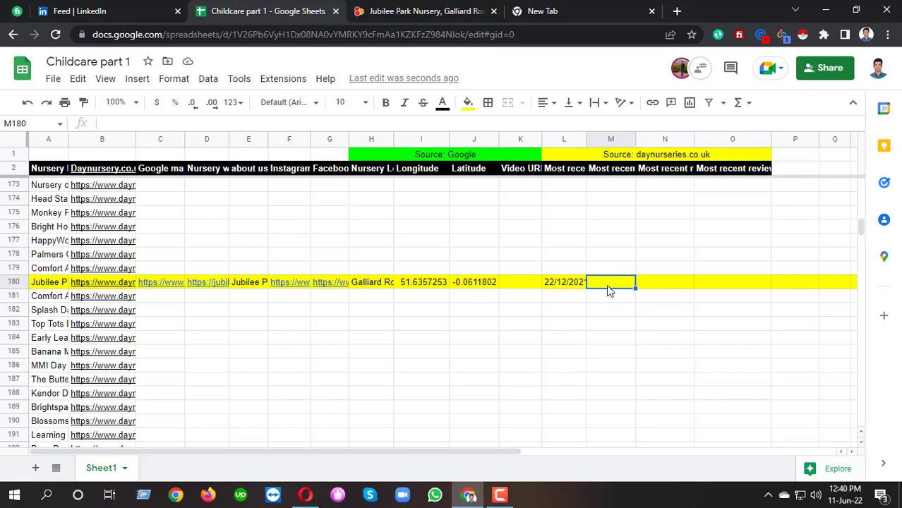
- Close the spare blank tab and enter the second review's publication date in M180 as "16/12/2021"
{"action": "left_click", "coordinate": [557, 10]}
{"action": "left_click", "coordinate": [652, 10]}
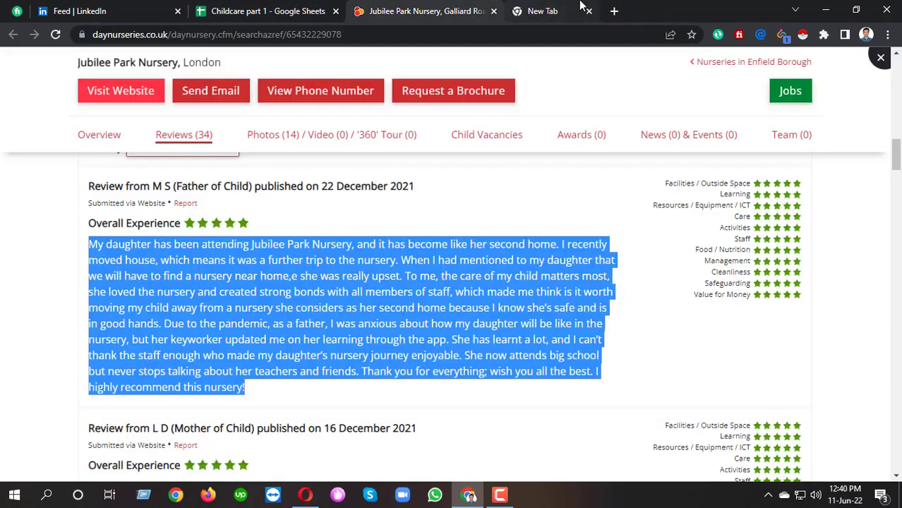
{"action": "left_click", "coordinate": [587, 11]}
{"action": "scroll", "coordinate": [351, 228], "scroll_direction": "down", "scroll_amount": 3}
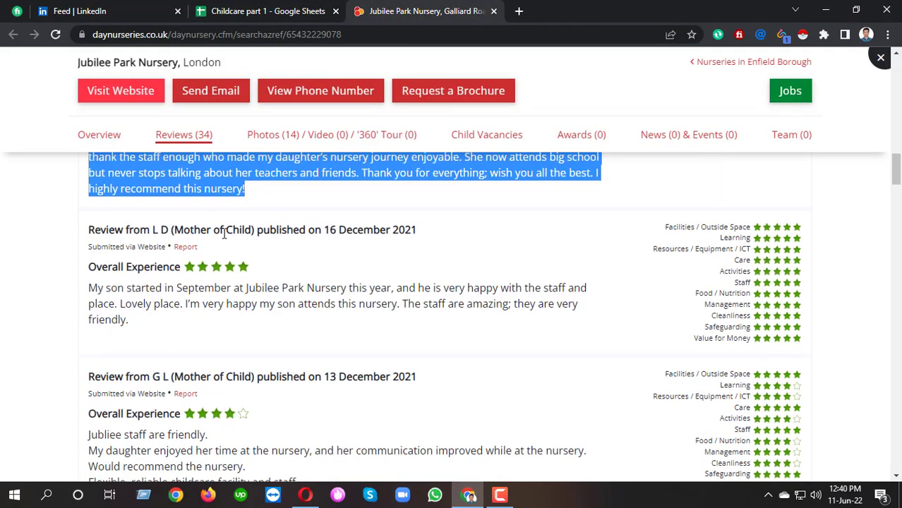
{"action": "left_click", "coordinate": [353, 231]}
{"action": "left_click_drag", "start_coordinate": [326, 230], "coordinate": [416, 230]}
{"action": "left_click", "coordinate": [268, 10]}
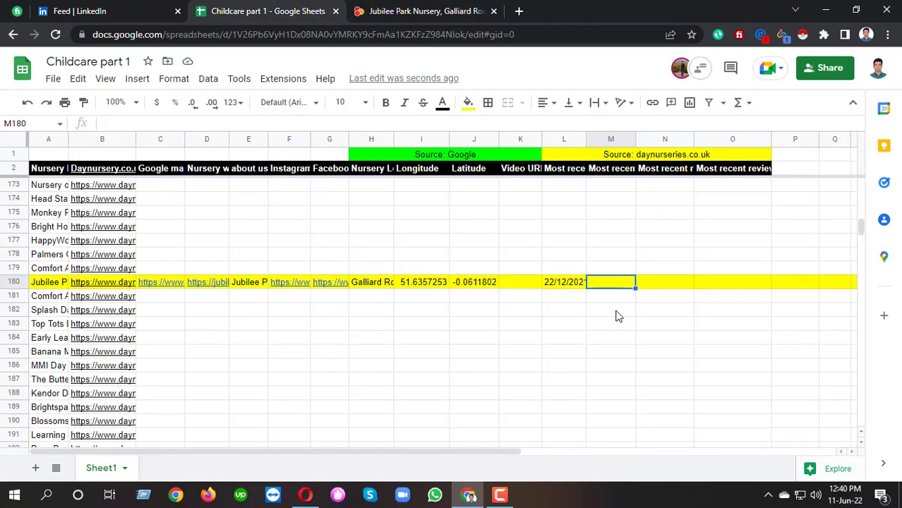
{"action": "type", "text": "16/12/2021"}
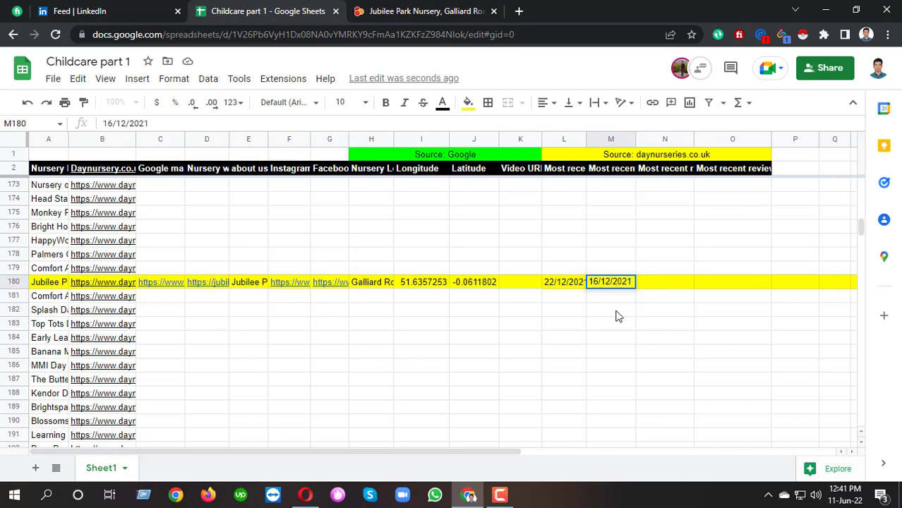
{"action": "left_click", "coordinate": [616, 316]}
- Copy the reviewer's name from the 16 December 2021 review and append it to M180 after the date, followed by a semicolon
{"action": "double_click", "coordinate": [618, 284]}
{"action": "key", "text": "ctrl+Tab"}
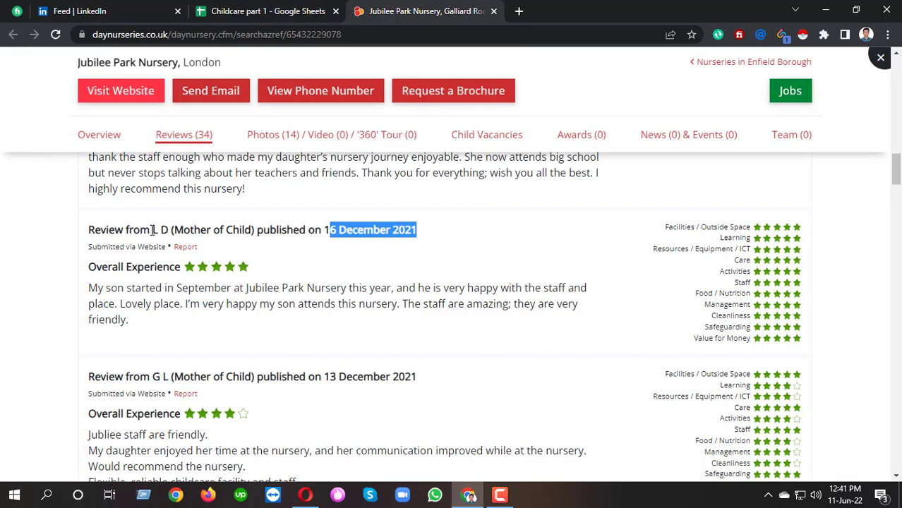
{"action": "left_click_drag", "start_coordinate": [152, 230], "coordinate": [169, 230]}
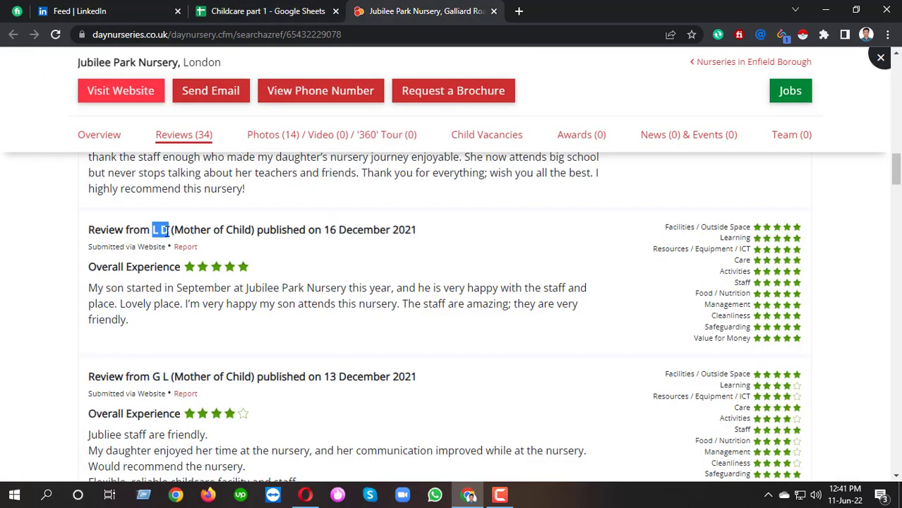
{"action": "key", "text": "ctrl+c"}
{"action": "key", "text": "ctrl+shift+Tab"}
{"action": "key", "text": "ctrl+v"}
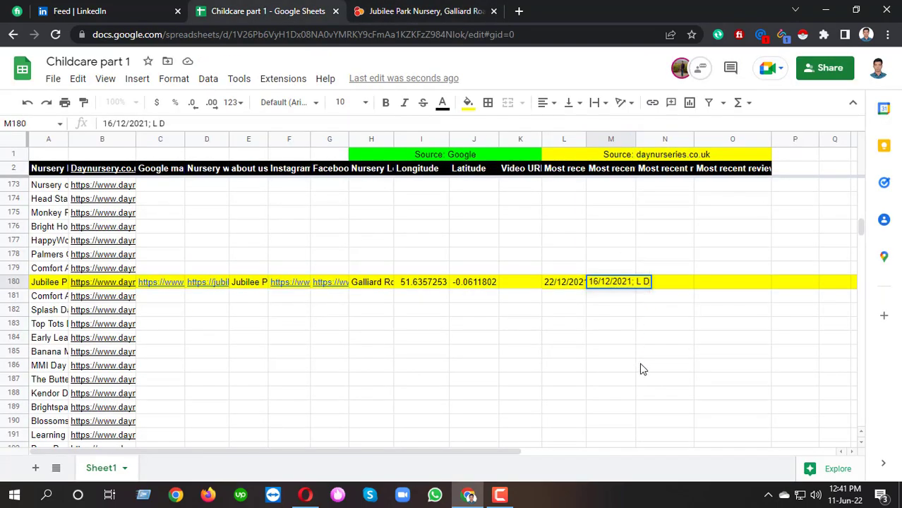
{"action": "type", "text": ";"}
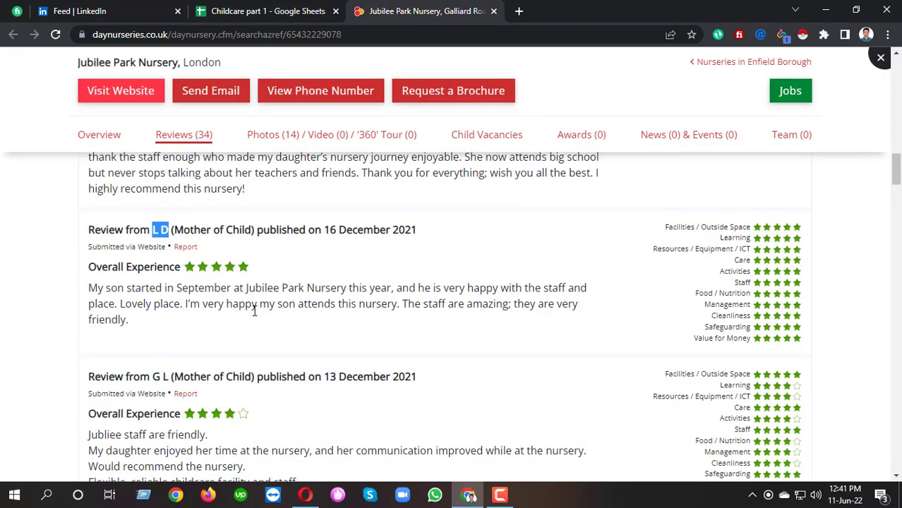
- Check the 16 December 2021 review's overall rating and add it to M180 after the name as "5;"
{"action": "left_click", "coordinate": [423, 10]}
{"action": "left_click", "coordinate": [233, 6]}
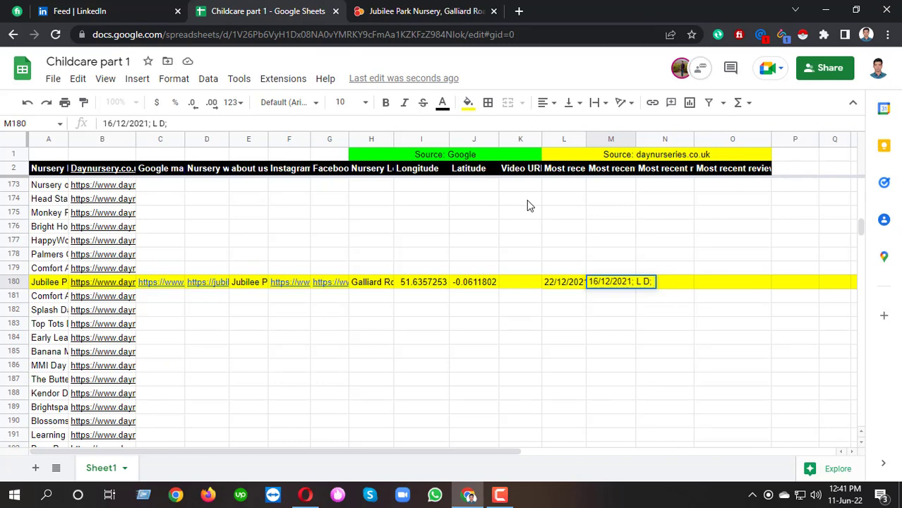
{"action": "type", "text": "5;"}
- Copy the full text of the 16 December 2021 review, strip its formatting in a blank browser tab, and append it to M180
{"action": "left_click", "coordinate": [423, 10]}
{"action": "scroll", "coordinate": [233, 240], "scroll_direction": "down", "scroll_amount": 2}
{"action": "left_click_drag", "start_coordinate": [89, 227], "coordinate": [137, 261]}
{"action": "left_click", "coordinate": [518, 10]}
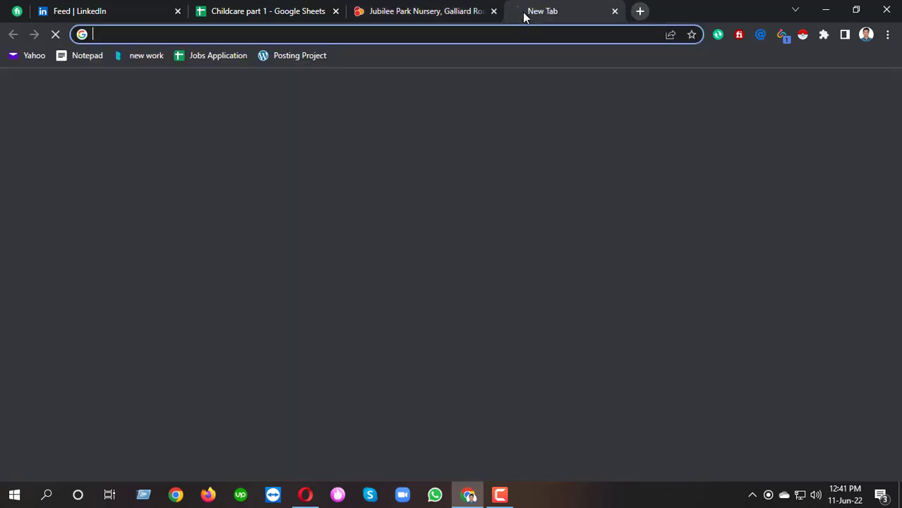
{"action": "key", "text": "ctrl+v"}
{"action": "key", "text": "ctrl+a"}
{"action": "key", "text": "BackSpace"}
{"action": "left_click", "coordinate": [652, 12]}
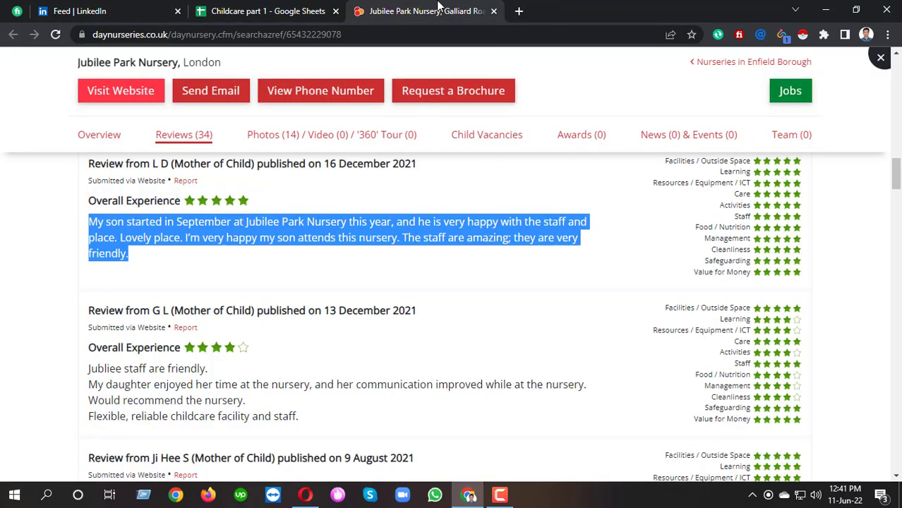
{"action": "left_click", "coordinate": [282, 10]}
{"action": "left_click", "coordinate": [554, 366]}
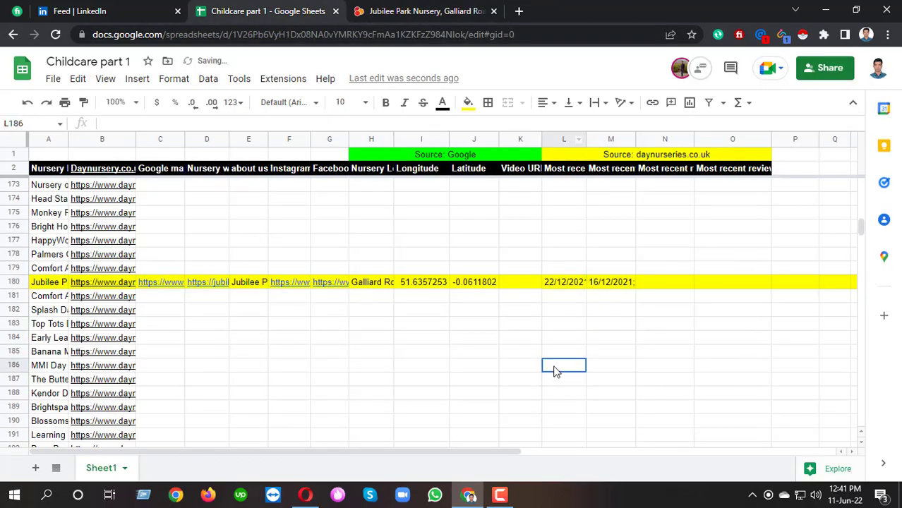
- Find the third review's publication date on the nursery's review page and enter it in N180 as "13/12/2021;"
{"action": "left_click", "coordinate": [640, 283]}
{"action": "left_click", "coordinate": [406, 9]}
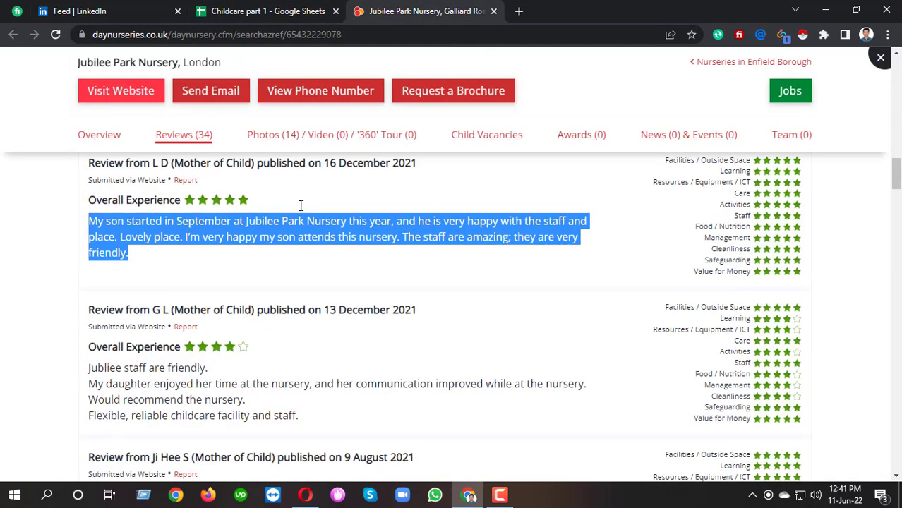
{"action": "scroll", "coordinate": [302, 207], "scroll_direction": "down", "scroll_amount": 2}
{"action": "scroll", "coordinate": [342, 219], "scroll_direction": "up", "scroll_amount": 1}
{"action": "left_click_drag", "start_coordinate": [325, 244], "coordinate": [416, 244]}
{"action": "left_click", "coordinate": [297, 10]}
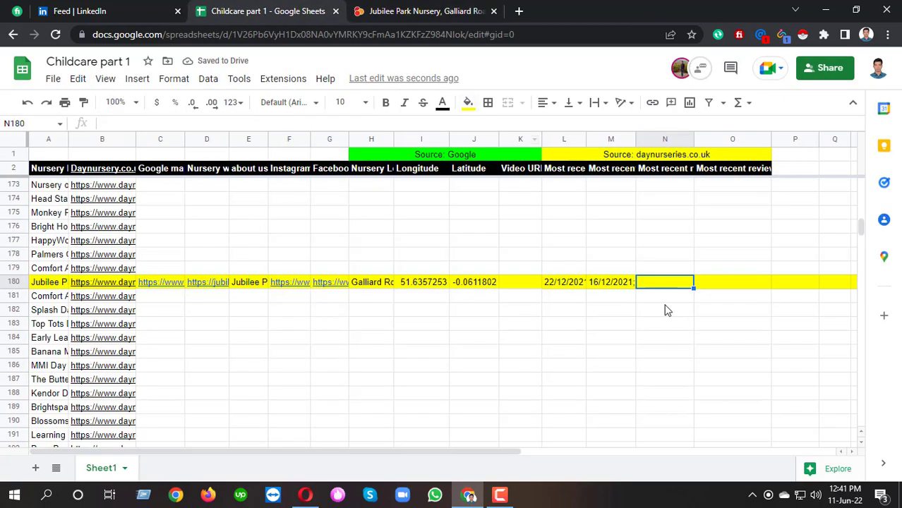
{"action": "type", "text": "13/12/2021;"}
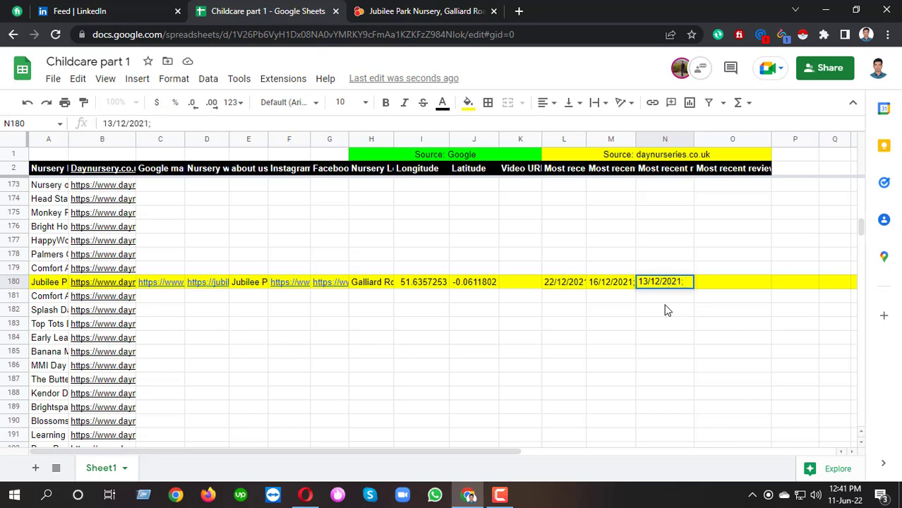
- Copy the reviewer's name from the 13 December 2021 review and append it to N180 after the date, followed by a semicolon
{"action": "left_click", "coordinate": [423, 11]}
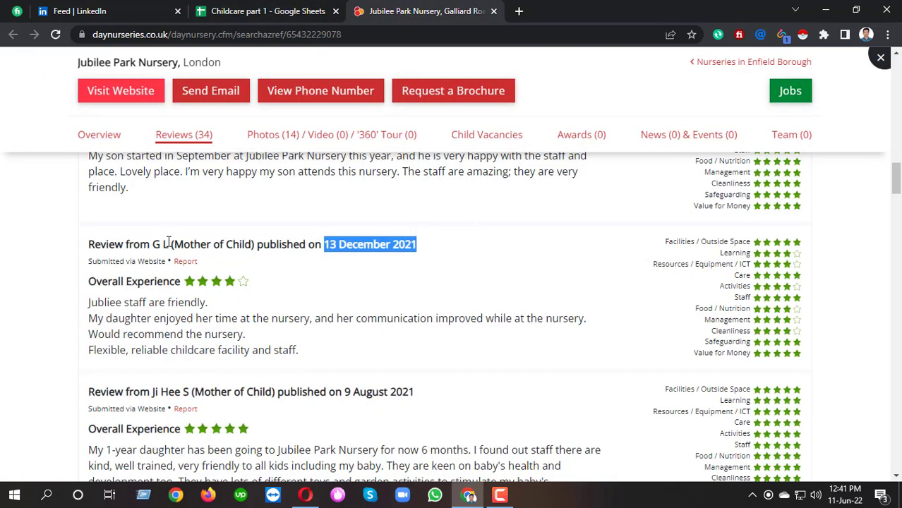
{"action": "left_click_drag", "start_coordinate": [153, 245], "coordinate": [167, 245]}
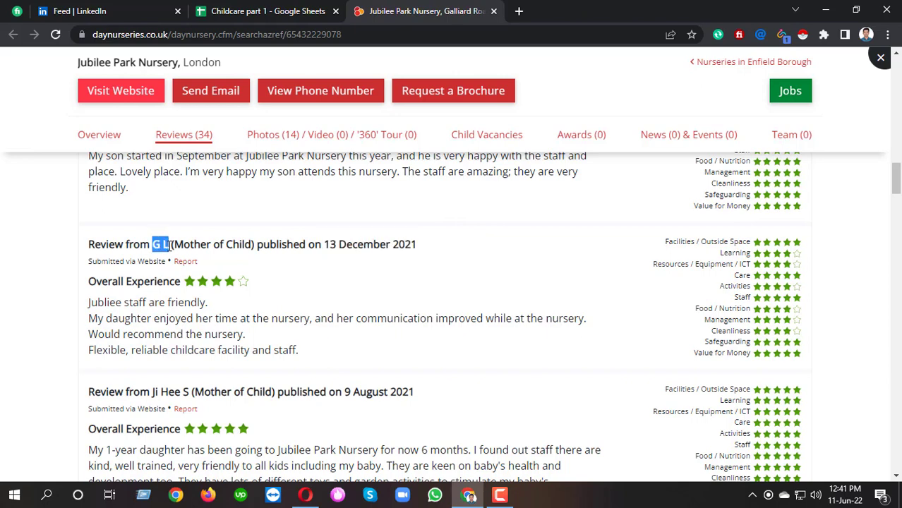
{"action": "key", "text": "ctrl+c"}
{"action": "left_click", "coordinate": [276, 11]}
{"action": "key", "text": "ctrl+v"}
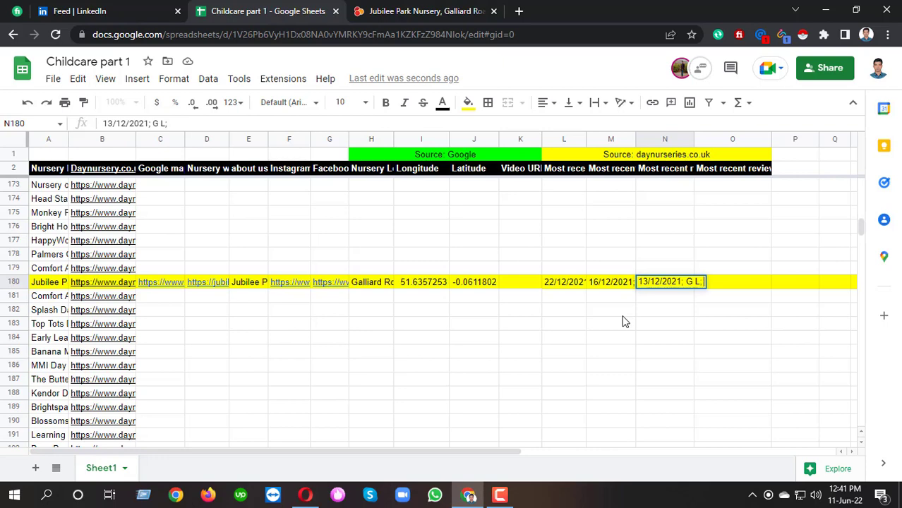
{"action": "type", "text": ";"}
- Check the 13 December 2021 review's overall rating and add it to N180 after the name as "4;"
{"action": "left_click", "coordinate": [423, 11]}
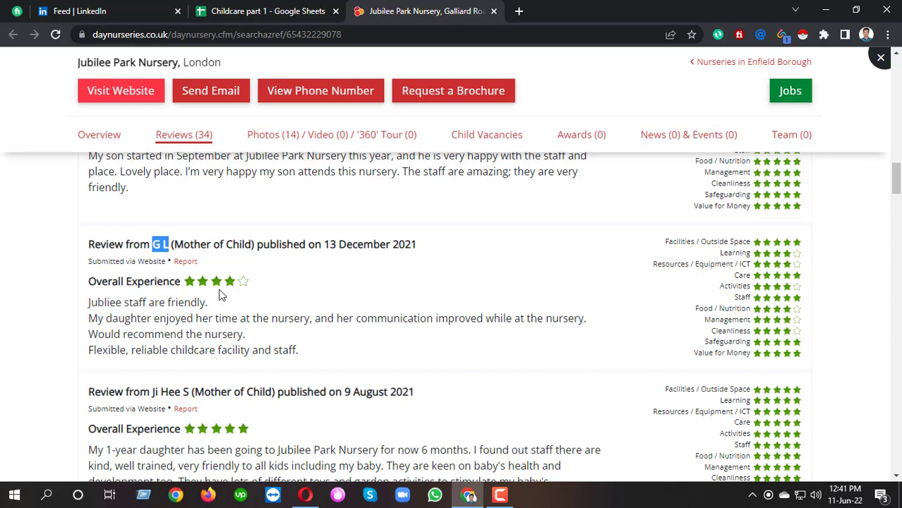
{"action": "left_click", "coordinate": [302, 10]}
{"action": "type", "text": "4;"}
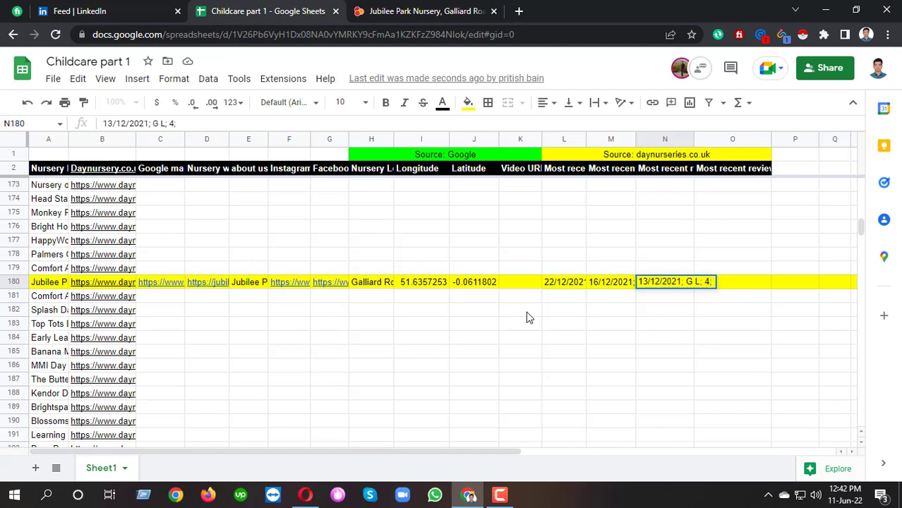
- Copy the full text of the 13 December 2021 review, strip its formatting in a blank browser tab, and append it to N180
{"action": "key", "text": "ctrl+Tab"}
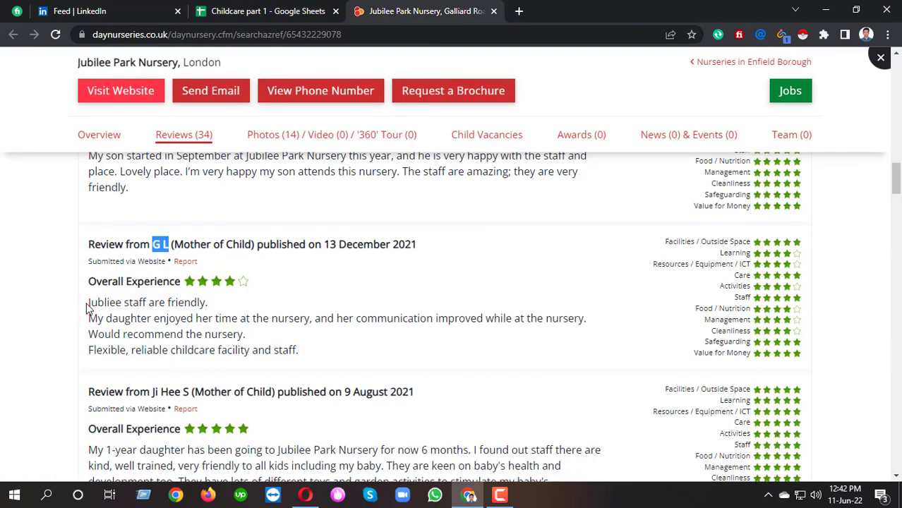
{"action": "left_click_drag", "start_coordinate": [88, 303], "coordinate": [334, 364]}
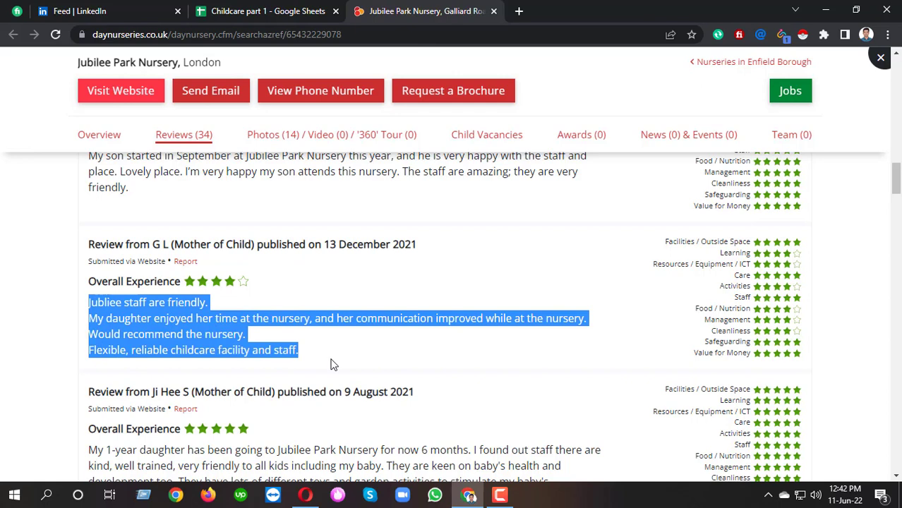
{"action": "left_click", "coordinate": [519, 10]}
{"action": "key", "text": "ctrl+v"}
{"action": "key", "text": "ctrl+a"}
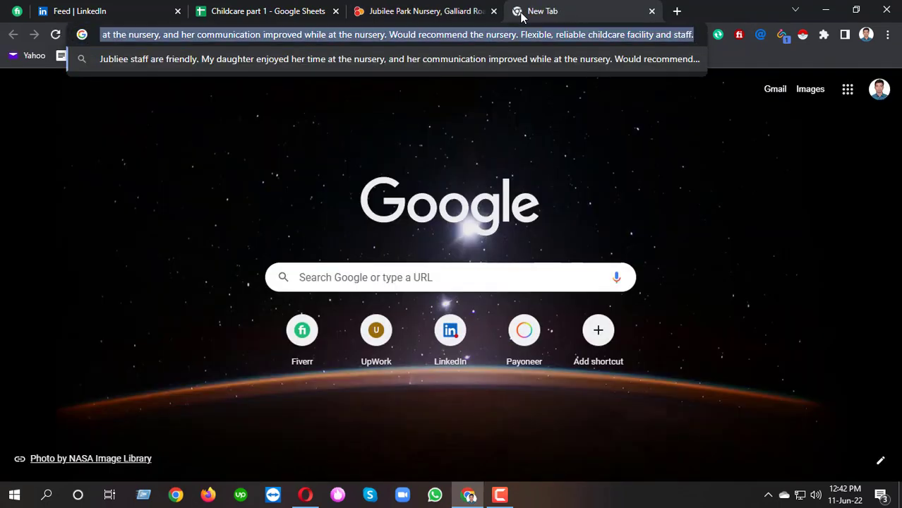
{"action": "key", "text": "BackSpace"}
{"action": "left_click", "coordinate": [652, 11]}
{"action": "left_click", "coordinate": [272, 11]}
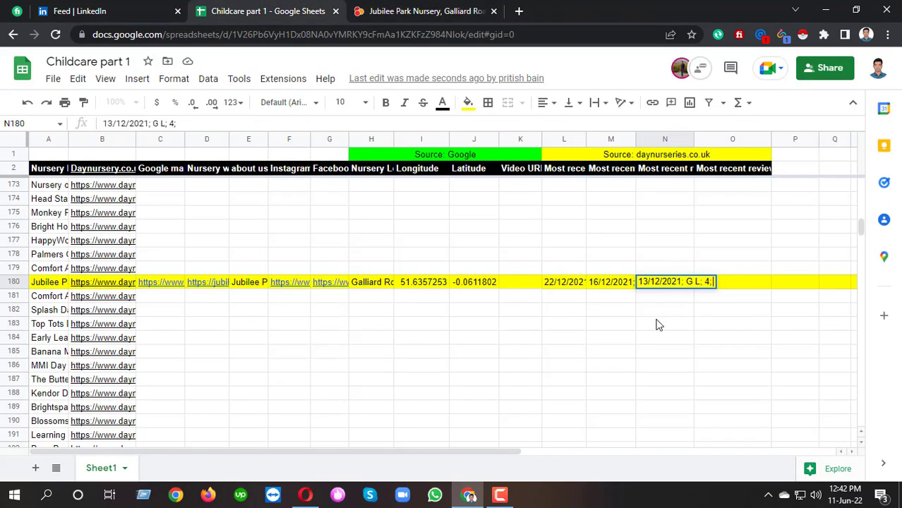
{"action": "key", "text": "ctrl+v"}
{"action": "left_click", "coordinate": [633, 351]}
- Find the fourth review's publication date on the nursery's review page and enter it in O180 as "09/08/2021;"
{"action": "left_click", "coordinate": [728, 284]}
{"action": "left_click", "coordinate": [454, 9]}
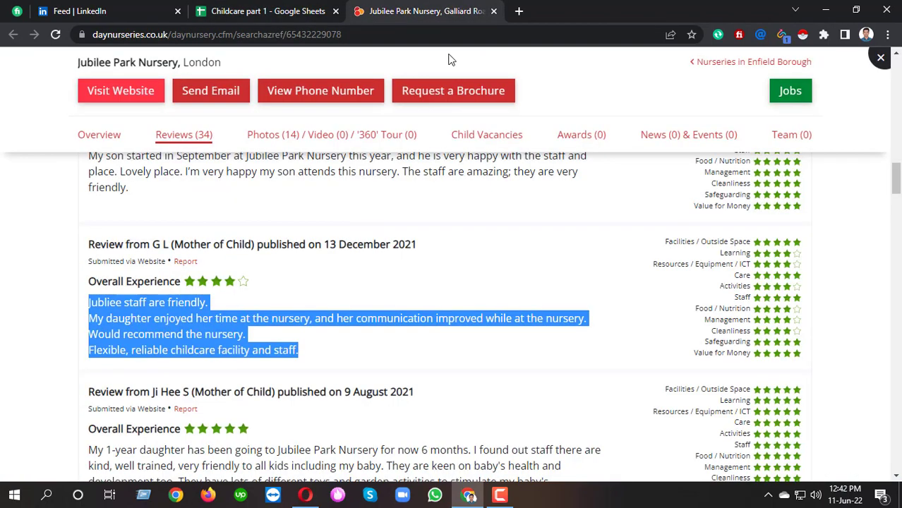
{"action": "scroll", "coordinate": [376, 218], "scroll_direction": "down", "scroll_amount": 3}
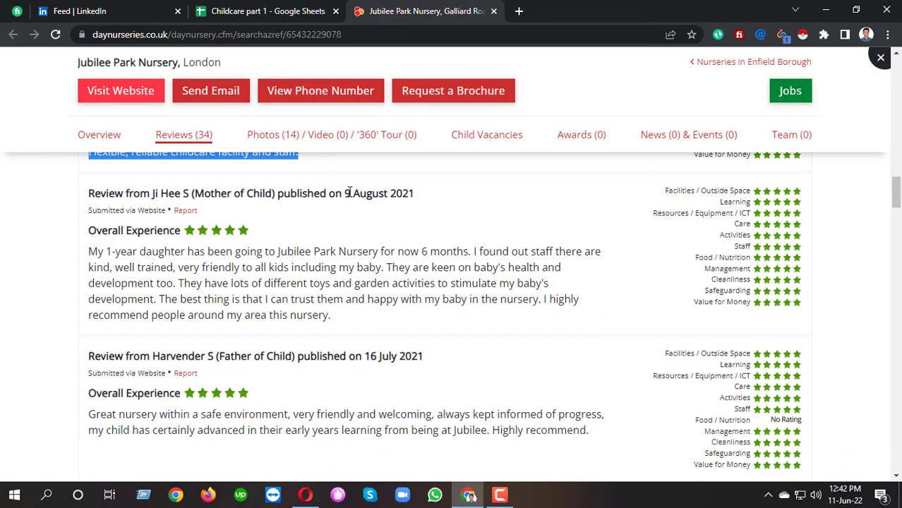
{"action": "left_click", "coordinate": [293, 9]}
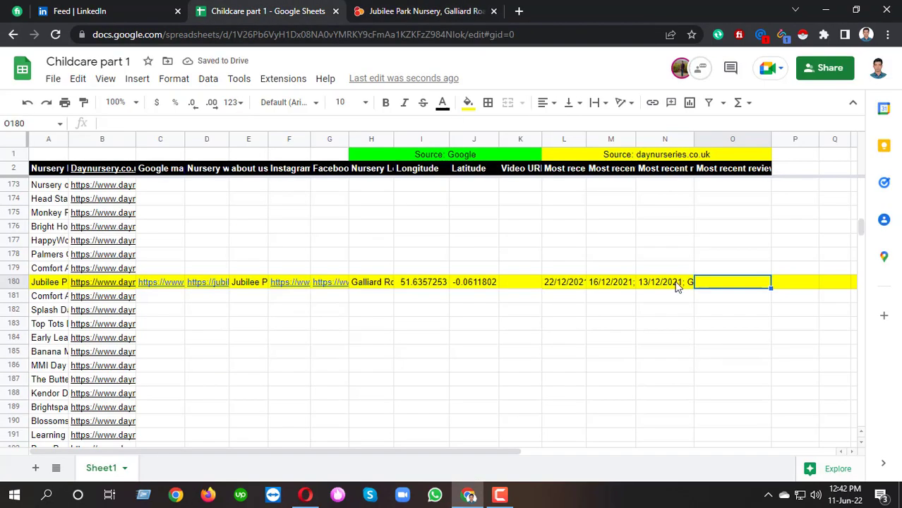
{"action": "double_click", "coordinate": [718, 282]}
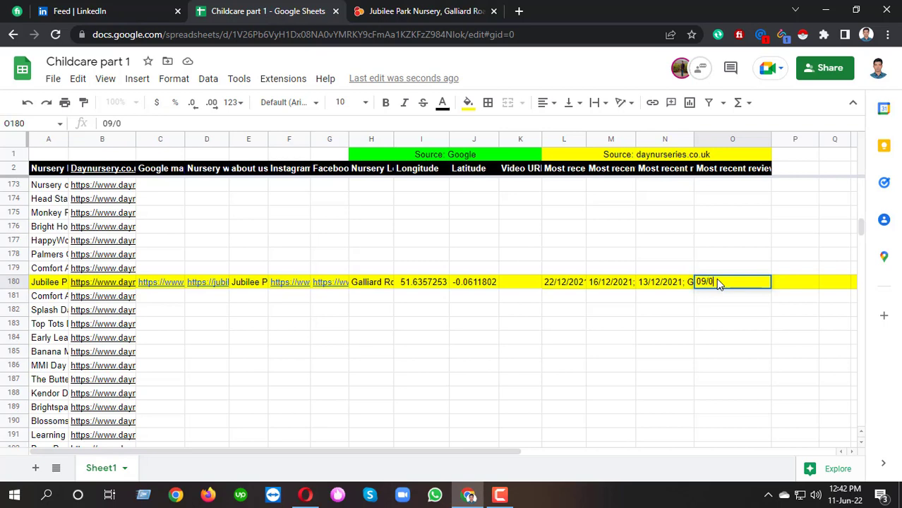
{"action": "type", "text": "09/08/2021;"}
- Copy the reviewer's name from the 9 August 2021 review and append it to O180 after the date
{"action": "left_click", "coordinate": [452, 11]}
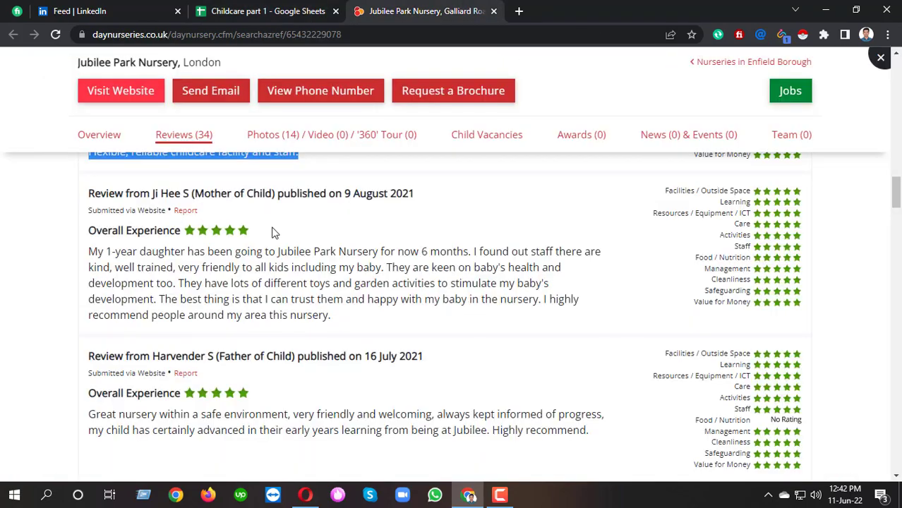
{"action": "scroll", "coordinate": [274, 233], "scroll_direction": "up", "scroll_amount": 1}
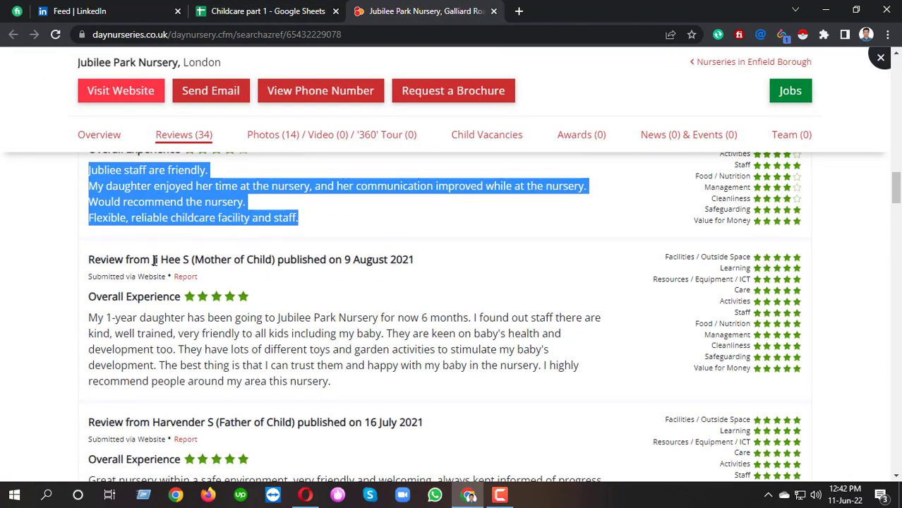
{"action": "scroll", "coordinate": [156, 260], "scroll_direction": "up", "scroll_amount": 1}
{"action": "scroll", "coordinate": [168, 262], "scroll_direction": "down", "scroll_amount": 1}
{"action": "left_click", "coordinate": [335, 7]}
{"action": "left_click", "coordinate": [385, 8]}
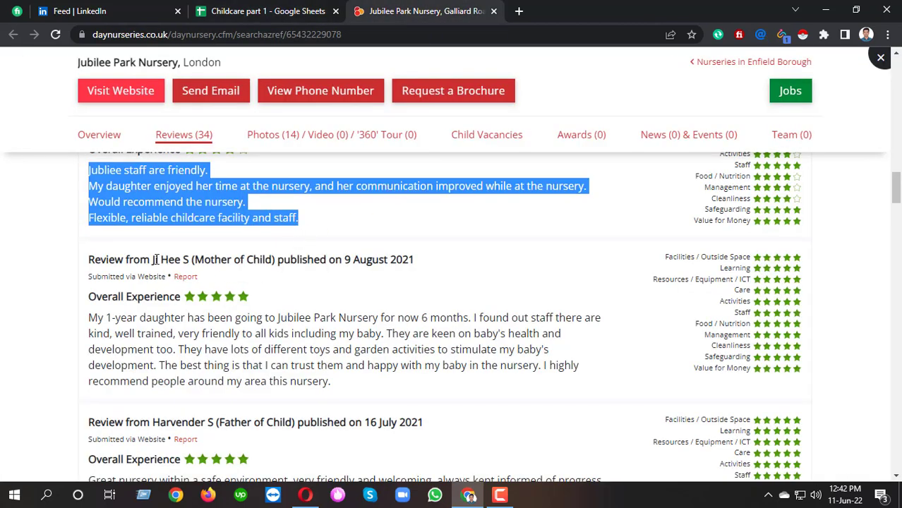
{"action": "left_click_drag", "start_coordinate": [152, 260], "coordinate": [190, 259]}
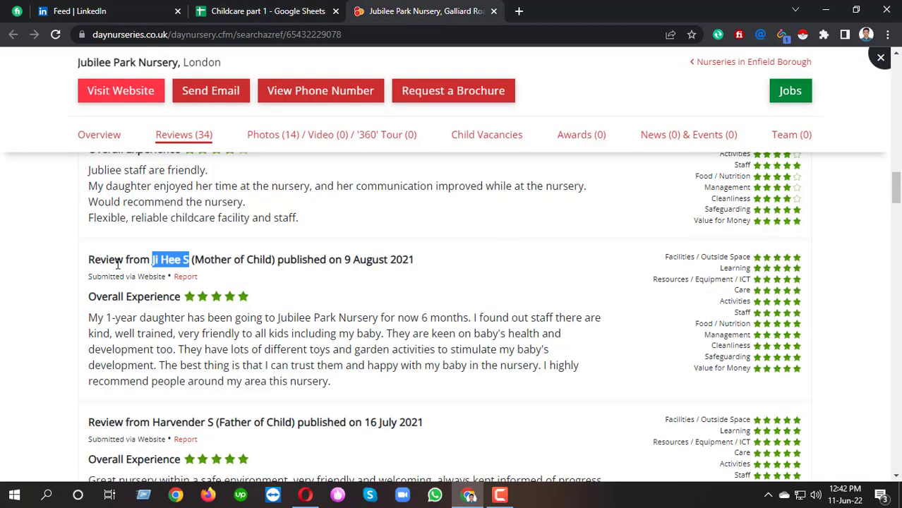
{"action": "left_click", "coordinate": [170, 263]}
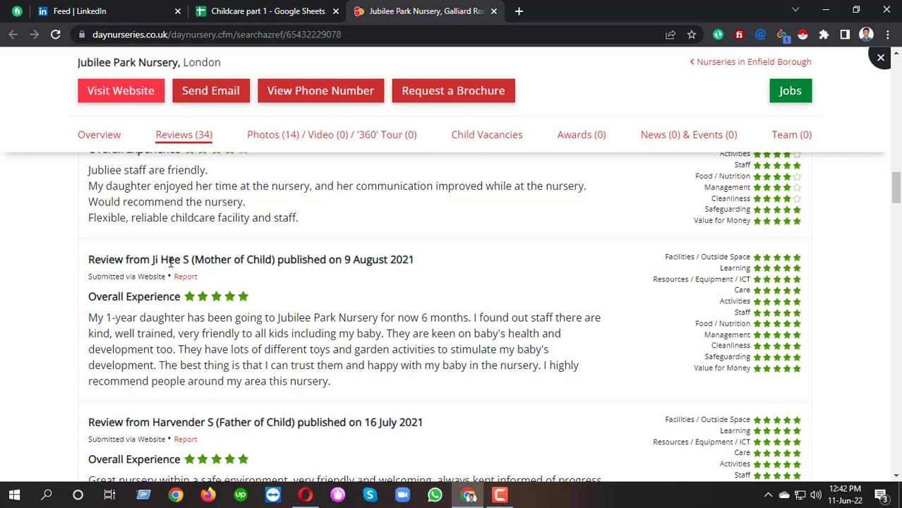
{"action": "left_click_drag", "start_coordinate": [153, 260], "coordinate": [191, 261]}
{"action": "key", "text": "ctrl+c"}
{"action": "left_click", "coordinate": [303, 10]}
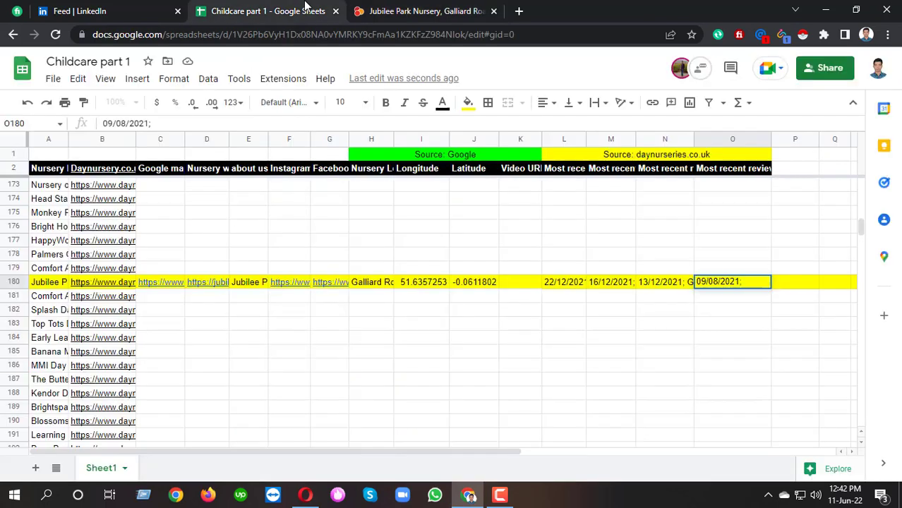
{"action": "key", "text": "ctrl+v"}
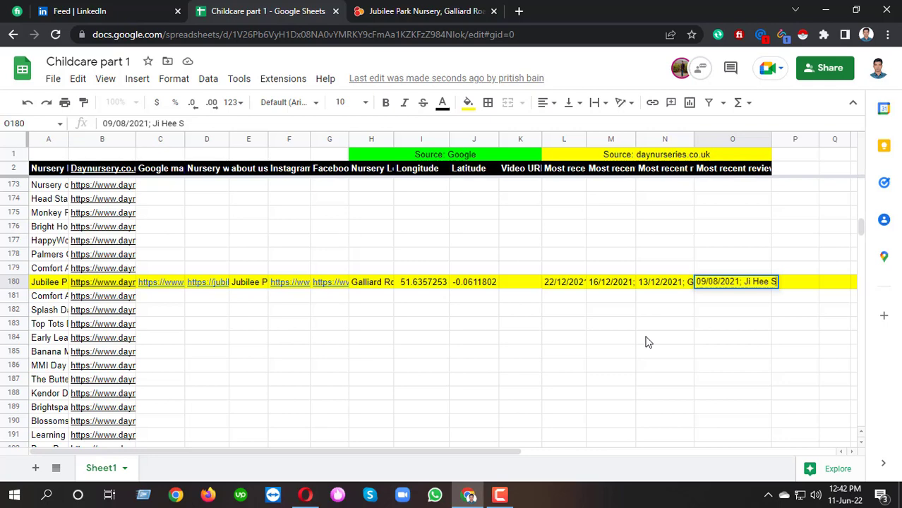
- Check the 9 August 2021 review's overall rating and add it to O180 after the name and a semicolon as "5;"
{"action": "left_click", "coordinate": [429, 10]}
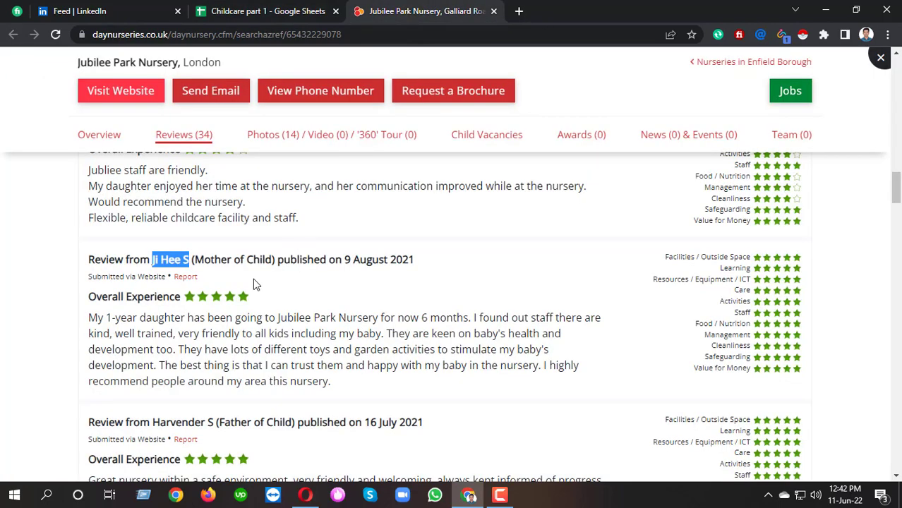
{"action": "left_click", "coordinate": [272, 9]}
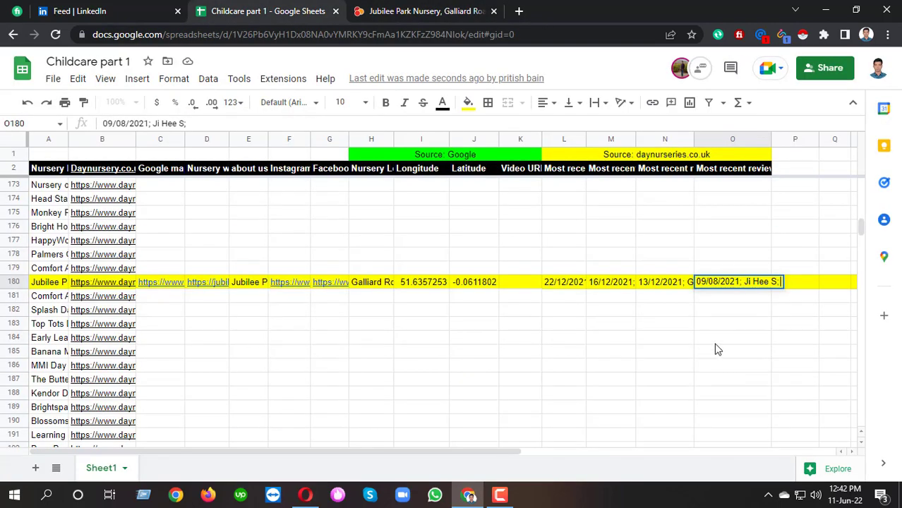
{"action": "type", "text": "5;"}
- Copy the full text of the 9 August 2021 review from the nursery's review page
{"action": "left_click", "coordinate": [400, 15]}
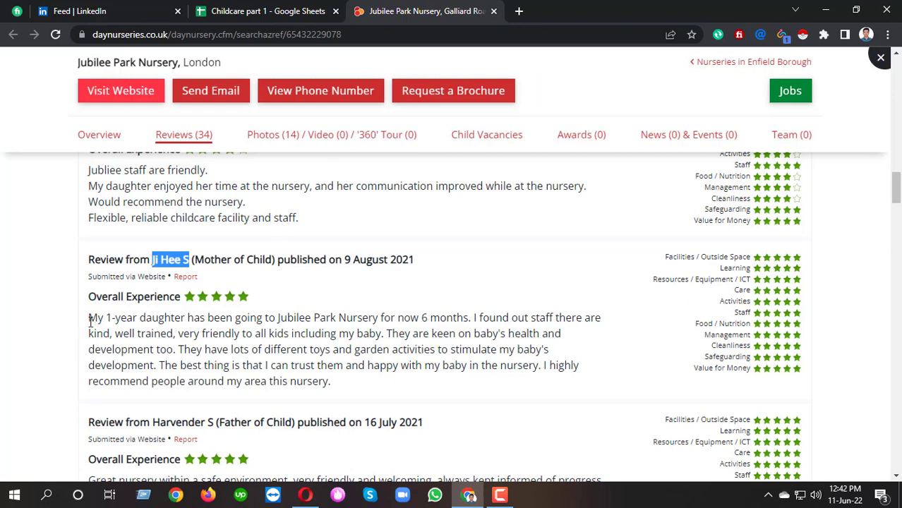
{"action": "left_click_drag", "start_coordinate": [90, 318], "coordinate": [343, 382]}
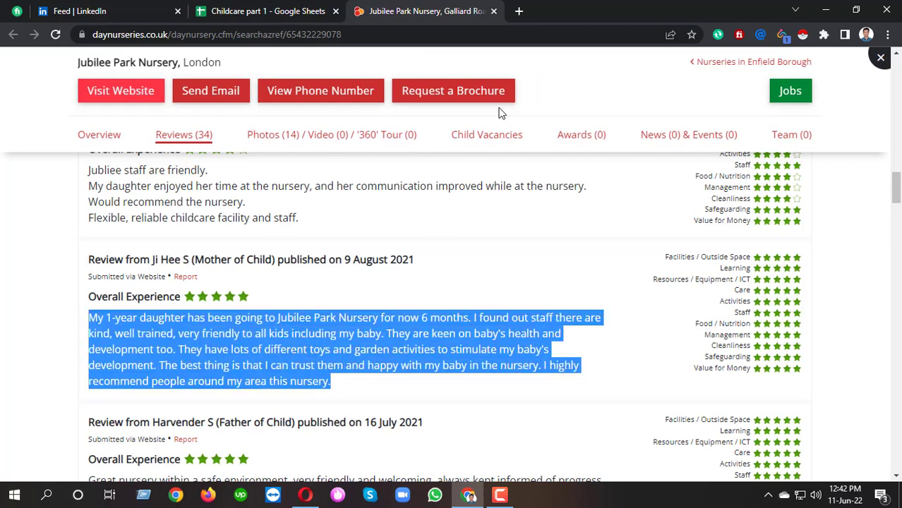
{"action": "left_click", "coordinate": [519, 10]}
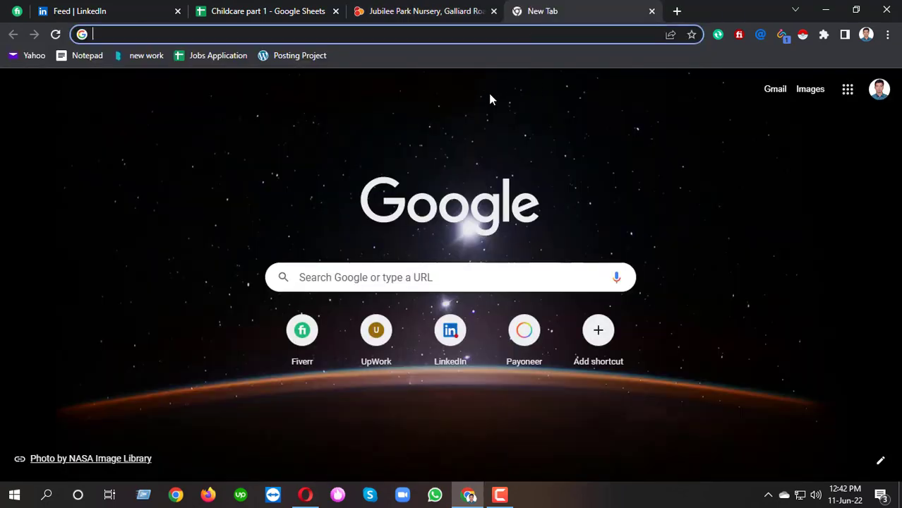
{"action": "left_click", "coordinate": [652, 11]}
{"action": "right_click", "coordinate": [287, 333]}
{"action": "left_click", "coordinate": [304, 338]}
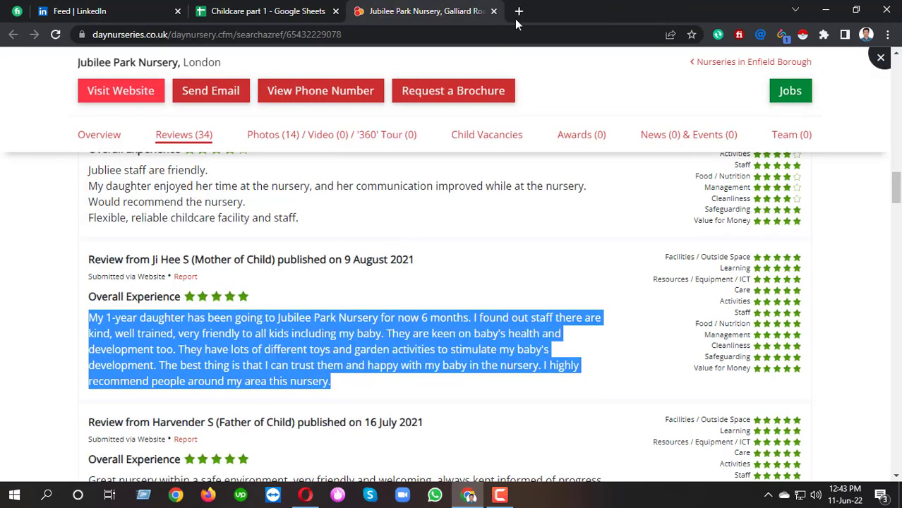
- Strip the copied review's formatting by passing its text through the address field of a blank browser tab
{"action": "left_click", "coordinate": [519, 10]}
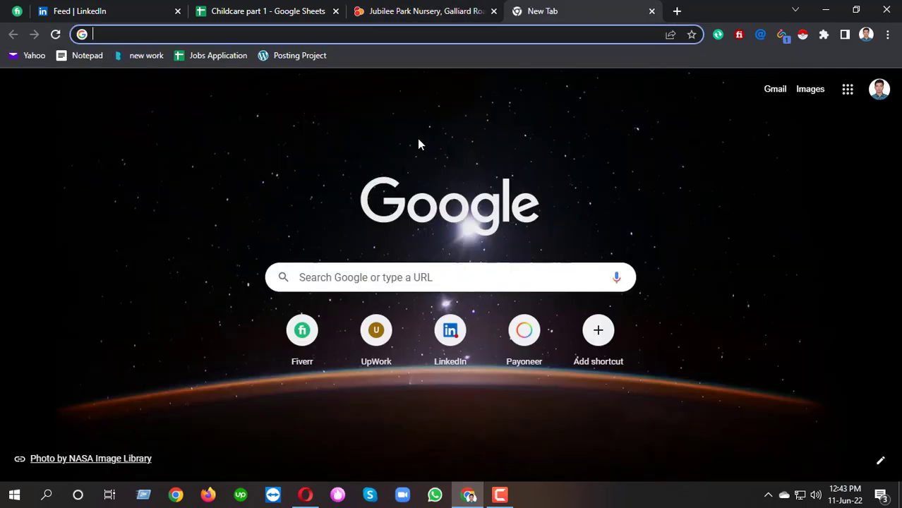
{"action": "key", "text": "ctrl+v"}
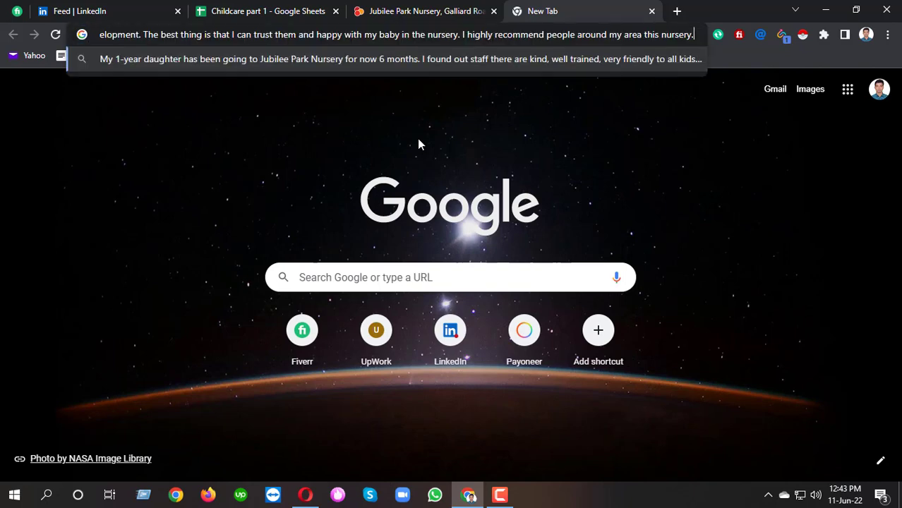
{"action": "key", "text": "ctrl+a"}
{"action": "key", "text": "BackSpace"}
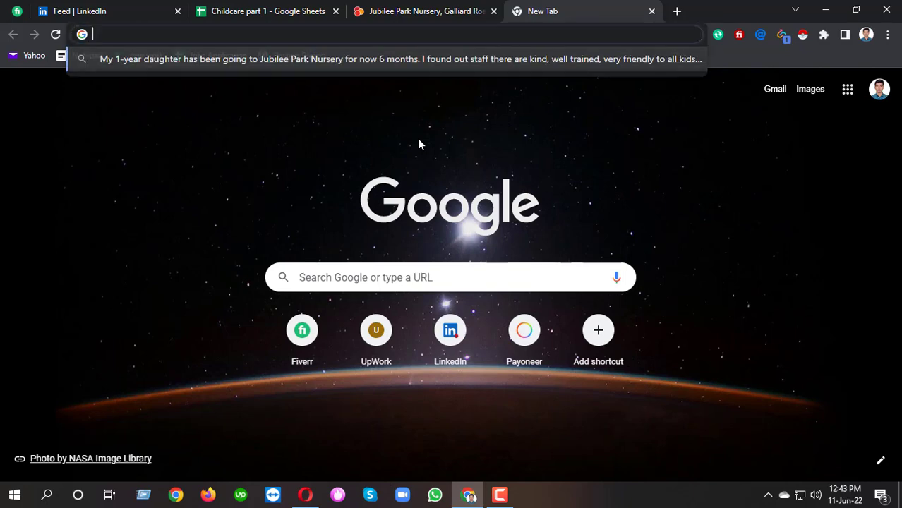
- Append the plain text of the 9 August 2021 review to O180 after the rating and commit the cell
{"action": "left_click", "coordinate": [282, 10]}
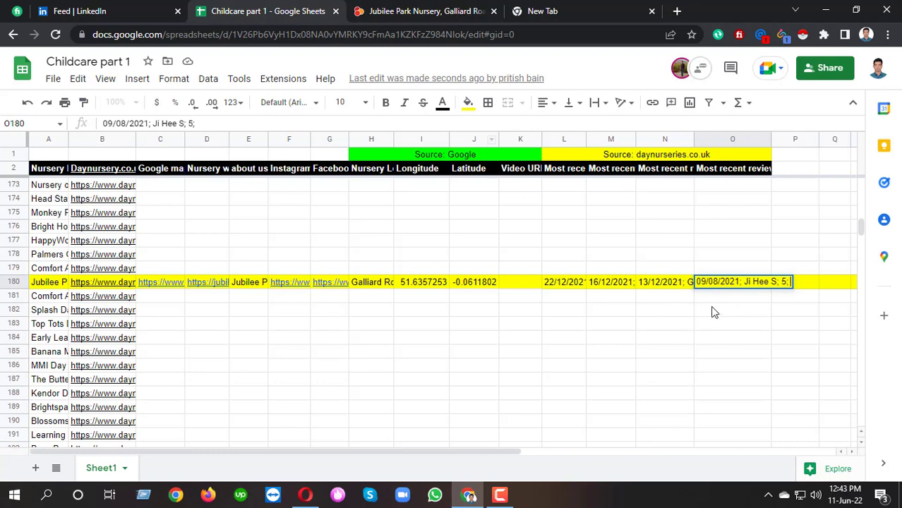
{"action": "key", "text": "ctrl+v"}
{"action": "left_click", "coordinate": [530, 363]}
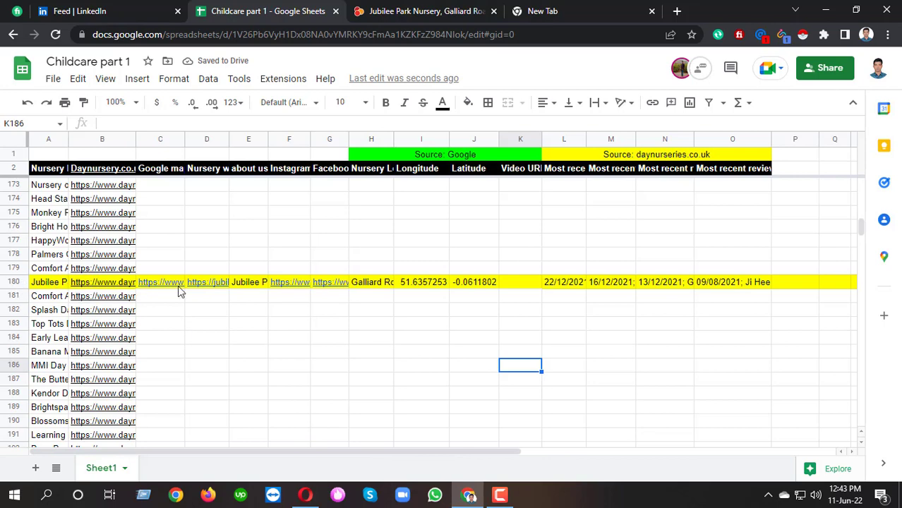
{"action": "left_click", "coordinate": [14, 283]}
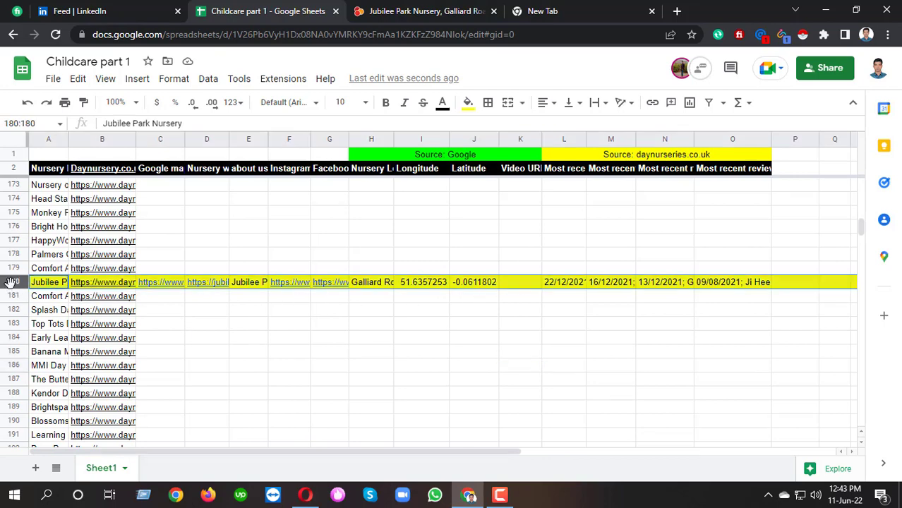
{"action": "left_click", "coordinate": [314, 315]}
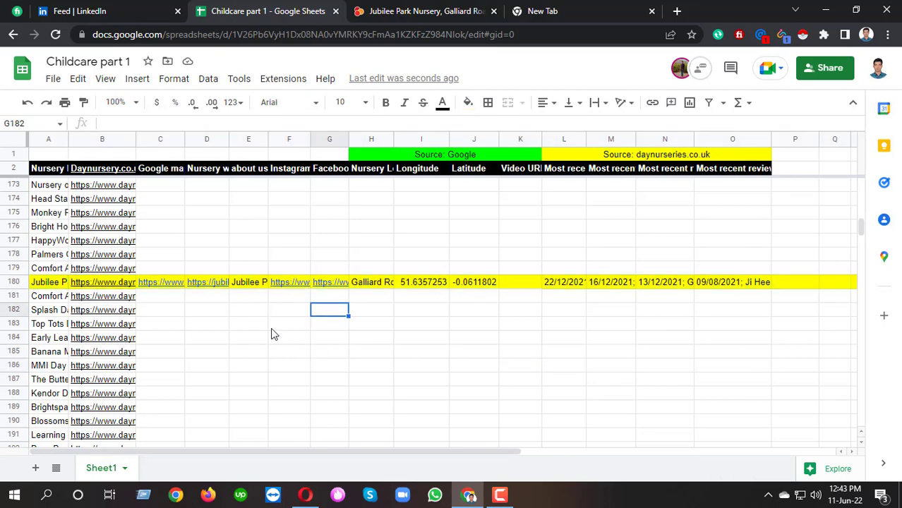